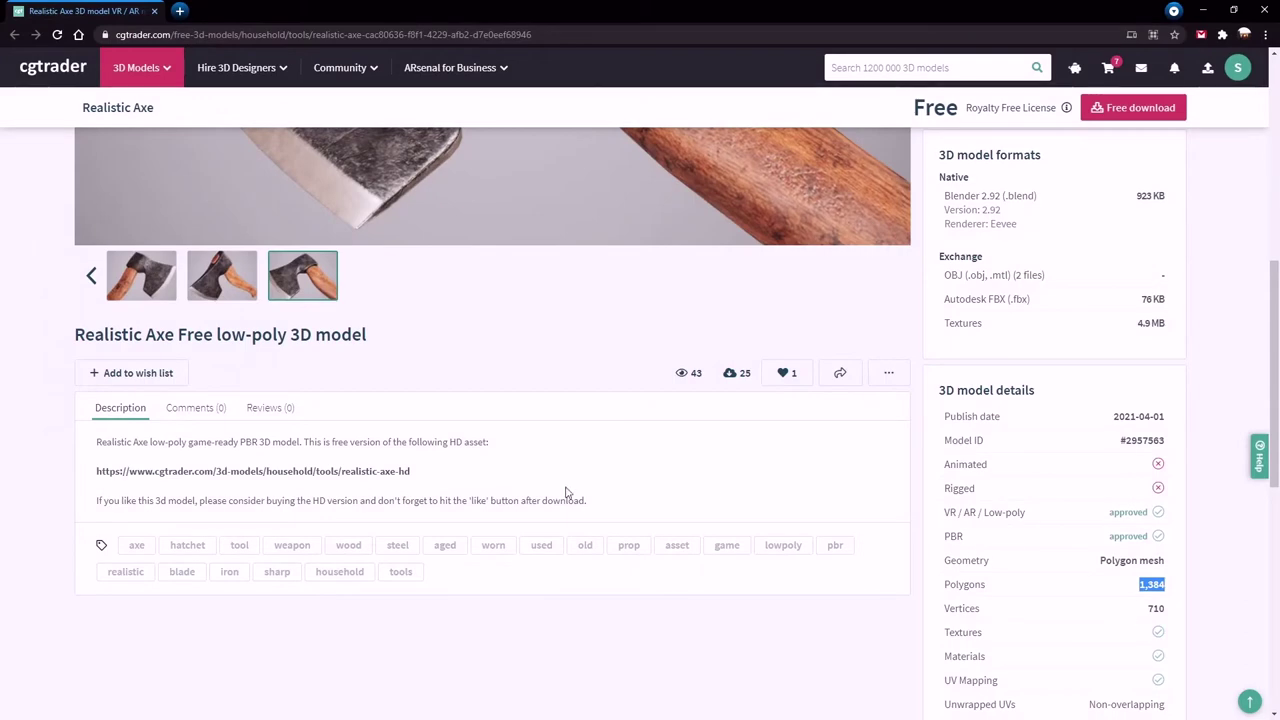
- Examine the Realistic Axe page on CGTrader, including its preview image, web address, description, file formats and model details
{"action": "scroll", "coordinate": [571, 491], "scroll_direction": "up", "scroll_amount": 4}
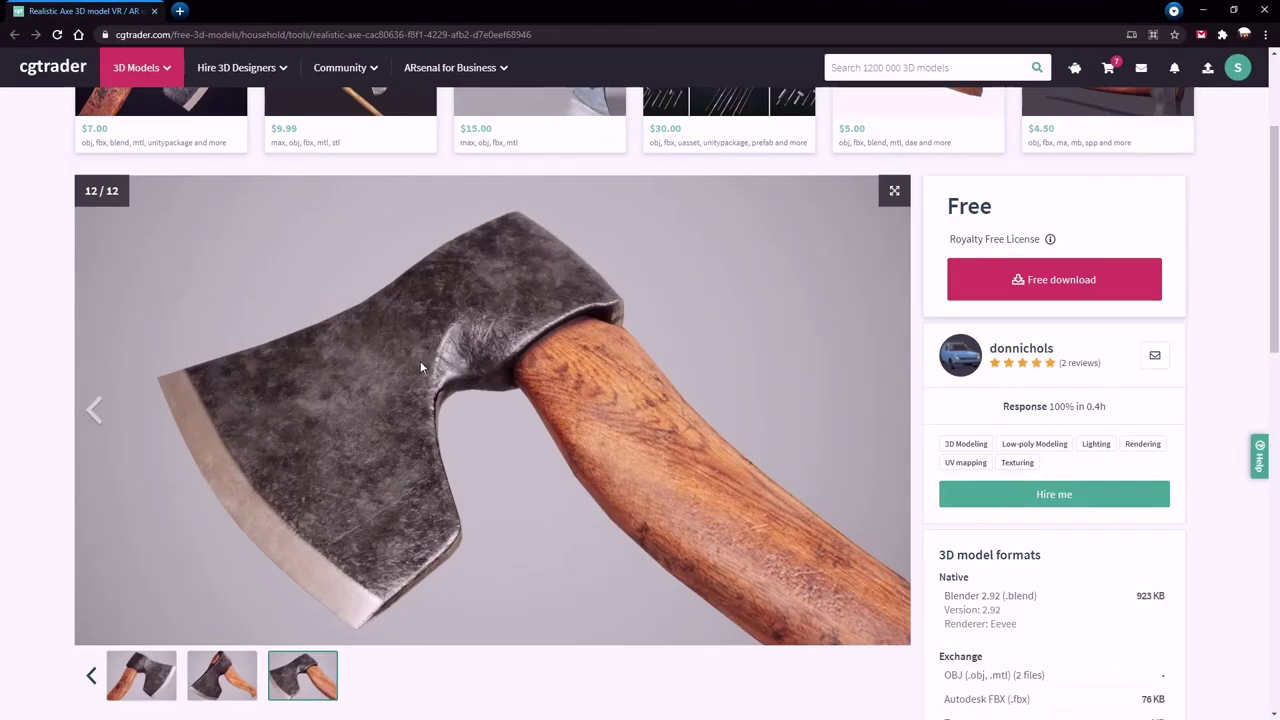
{"action": "left_click_drag", "start_coordinate": [168, 34], "coordinate": [586, 237]}
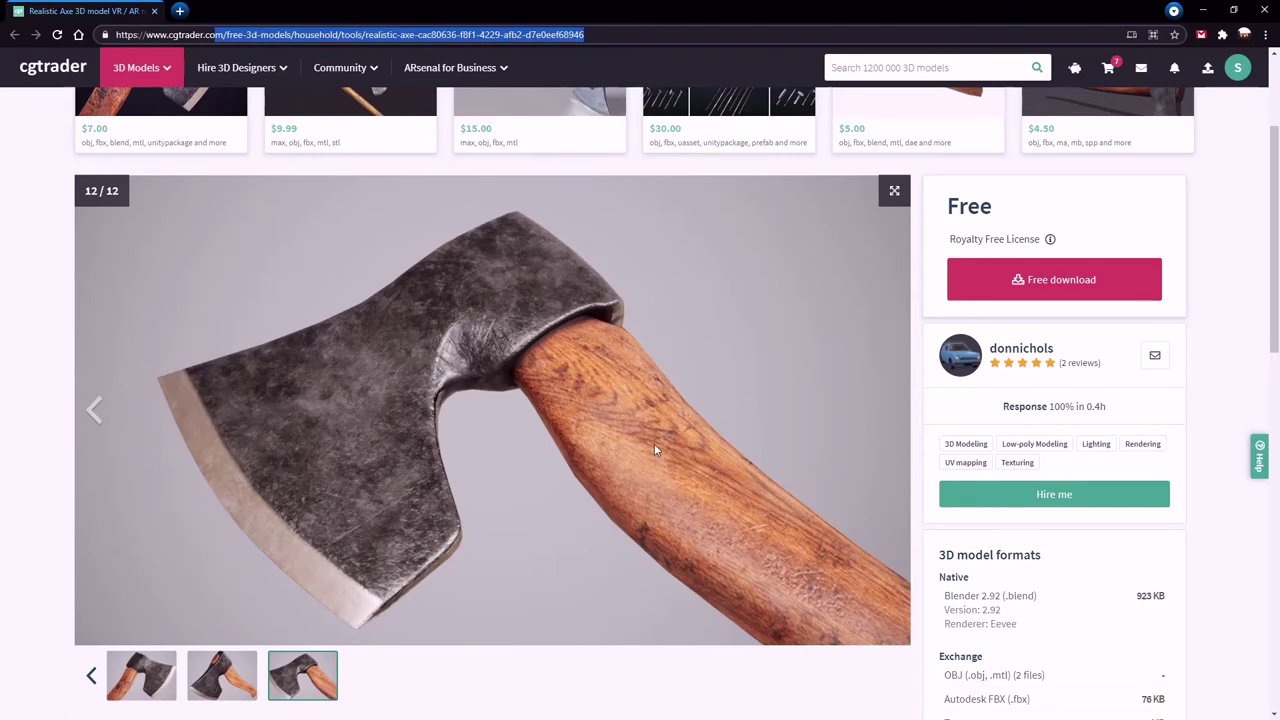
{"action": "scroll", "coordinate": [662, 442], "scroll_direction": "down", "scroll_amount": 1}
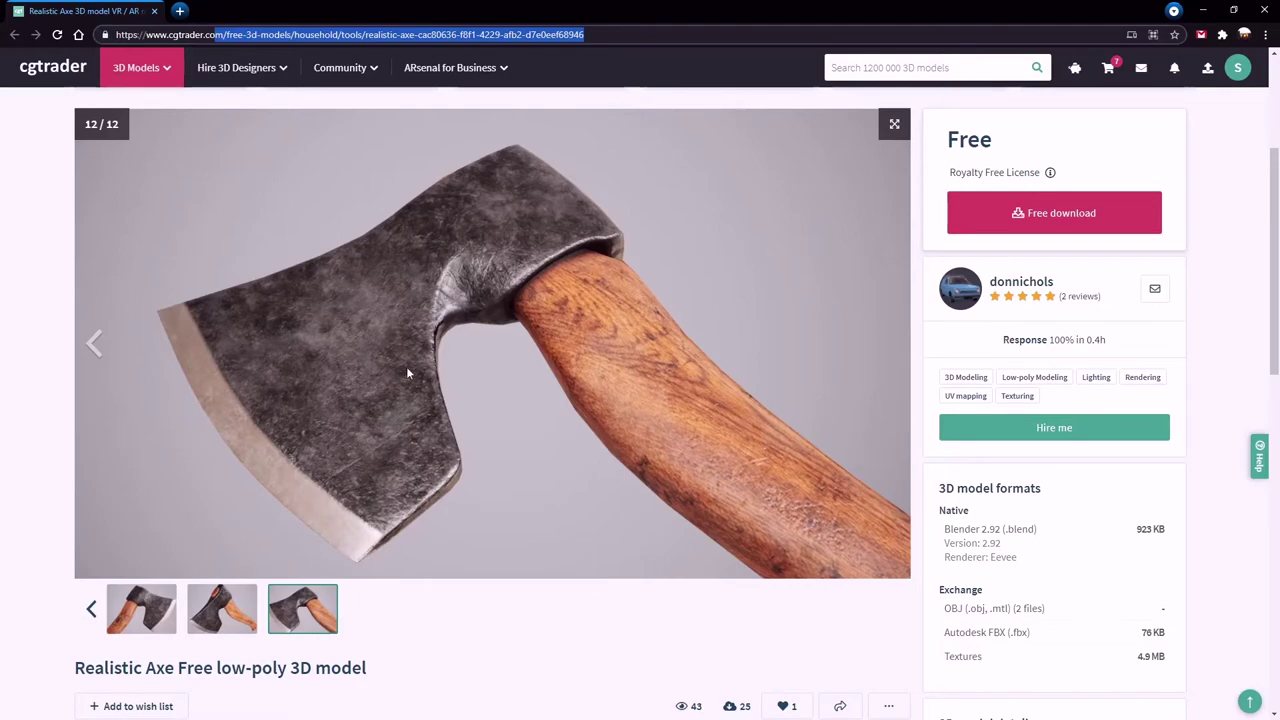
{"action": "scroll", "coordinate": [427, 428], "scroll_direction": "down", "scroll_amount": 5}
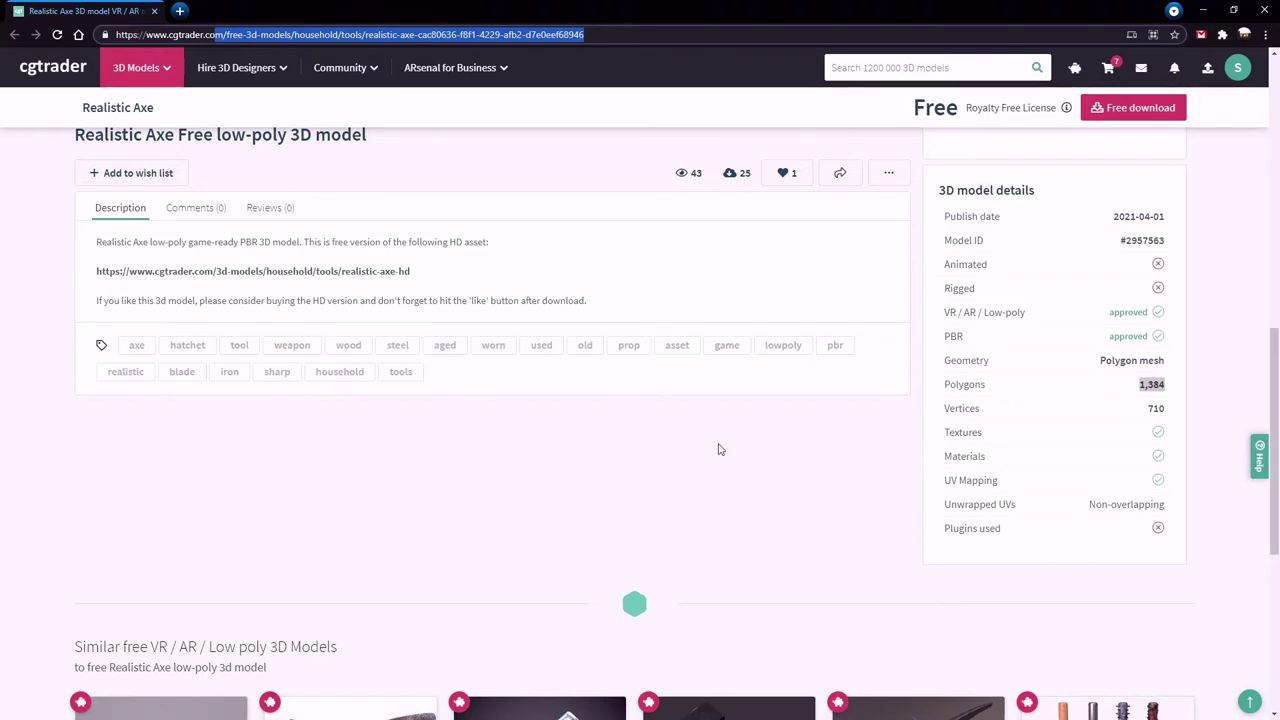
{"action": "scroll", "coordinate": [794, 434], "scroll_direction": "up", "scroll_amount": 2}
{"action": "scroll", "coordinate": [1129, 436], "scroll_direction": "down", "scroll_amount": 2}
{"action": "scroll", "coordinate": [1045, 490], "scroll_direction": "up", "scroll_amount": 2}
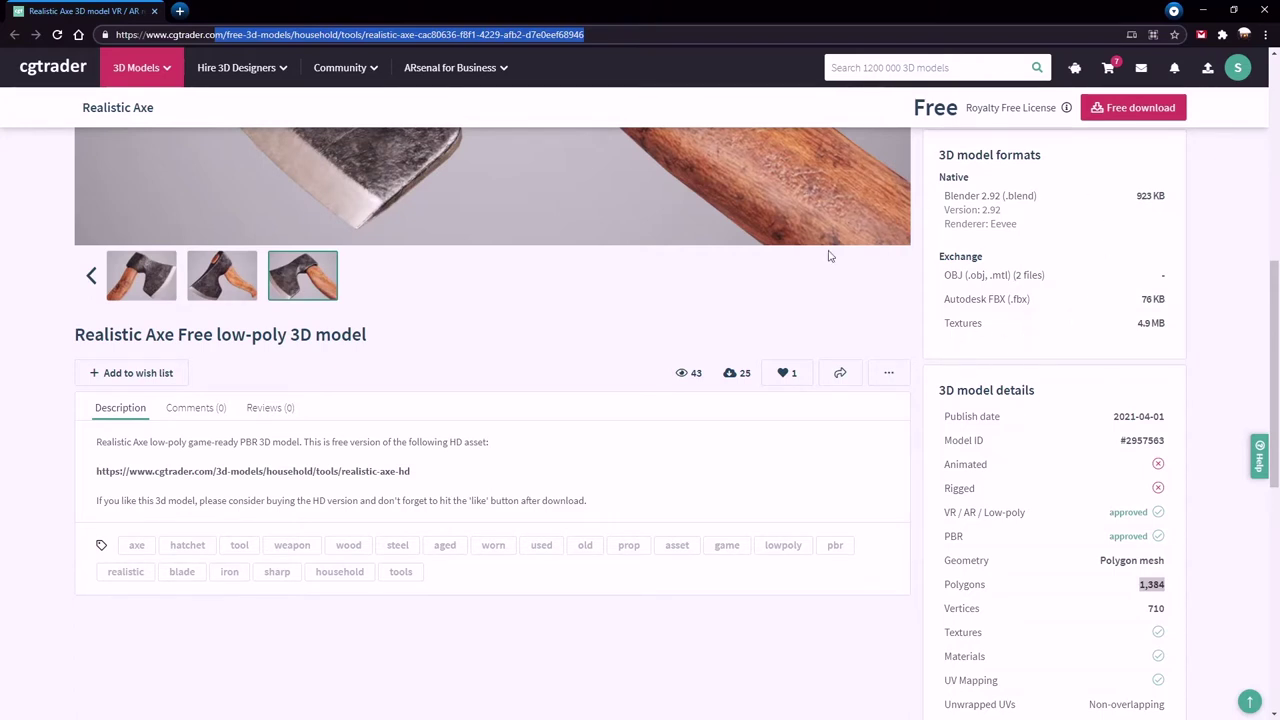
{"action": "scroll", "coordinate": [1079, 95], "scroll_direction": "up", "scroll_amount": 3}
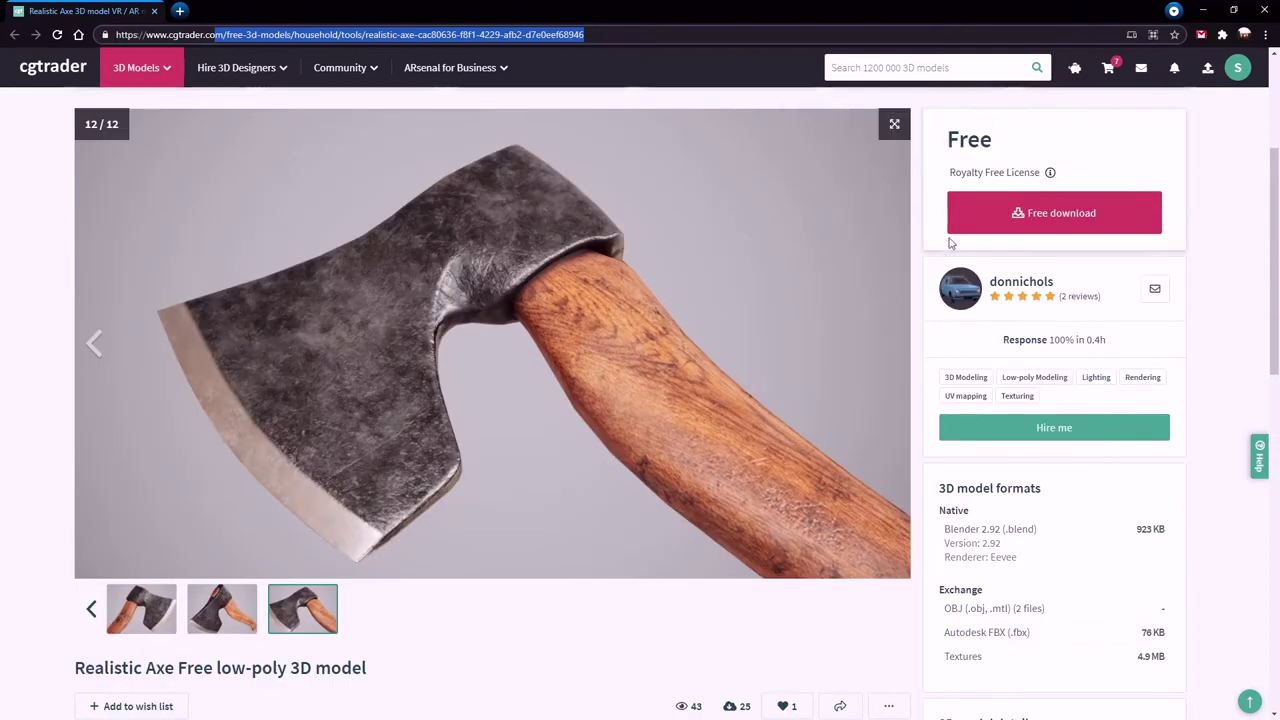
{"action": "left_click", "coordinate": [1203, 10]}
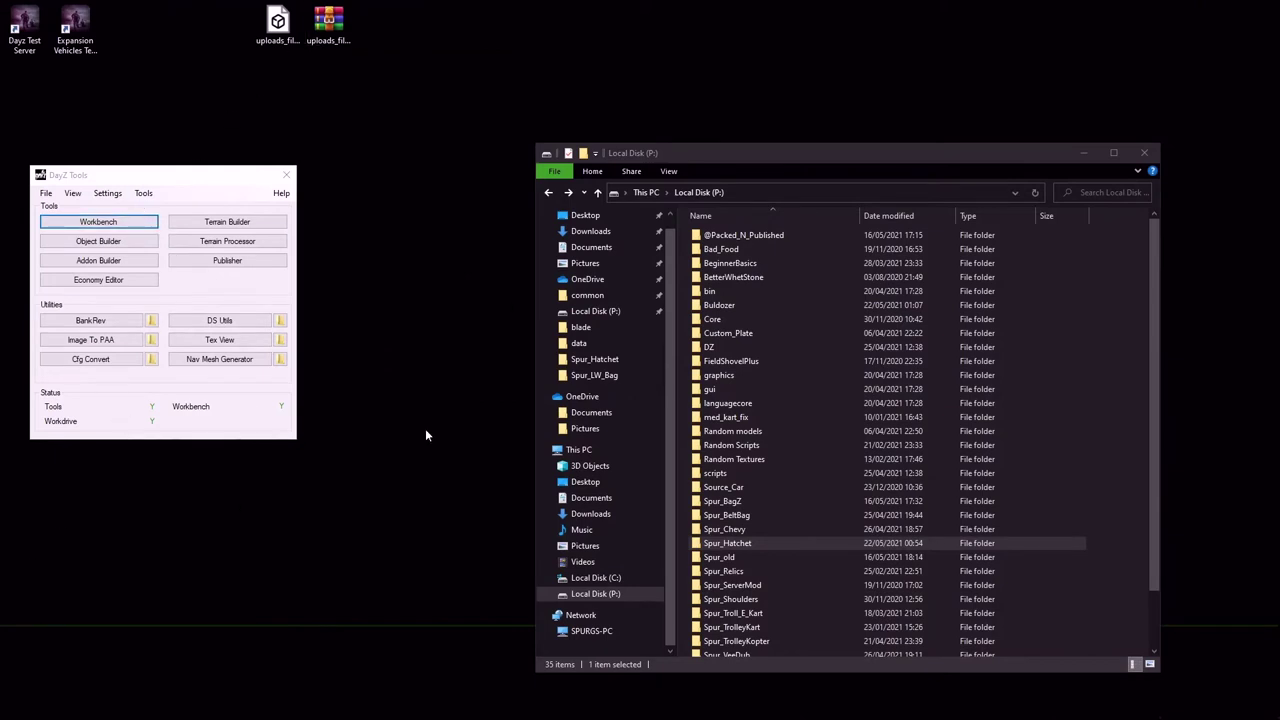
- Open the Spur_Hatchet folder on the P: drive and look through its data and scripts\4_world subfolders
{"action": "left_click", "coordinate": [716, 546]}
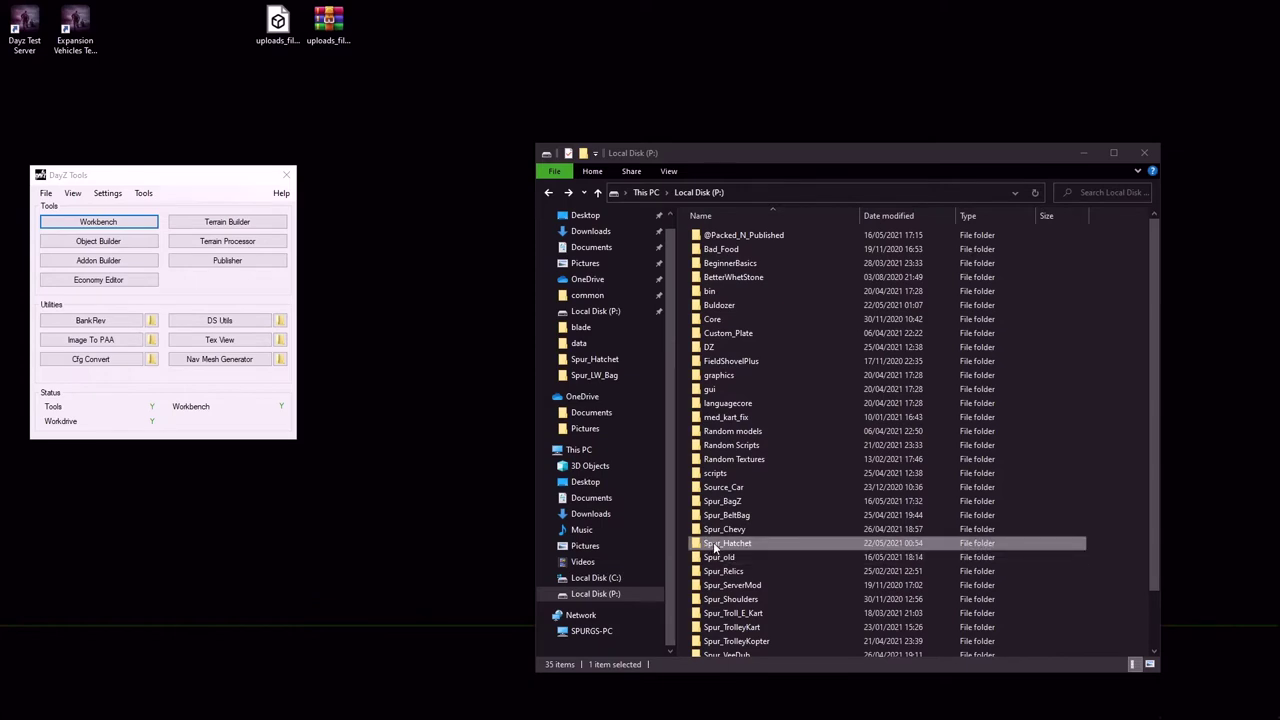
{"action": "double_click", "coordinate": [713, 542]}
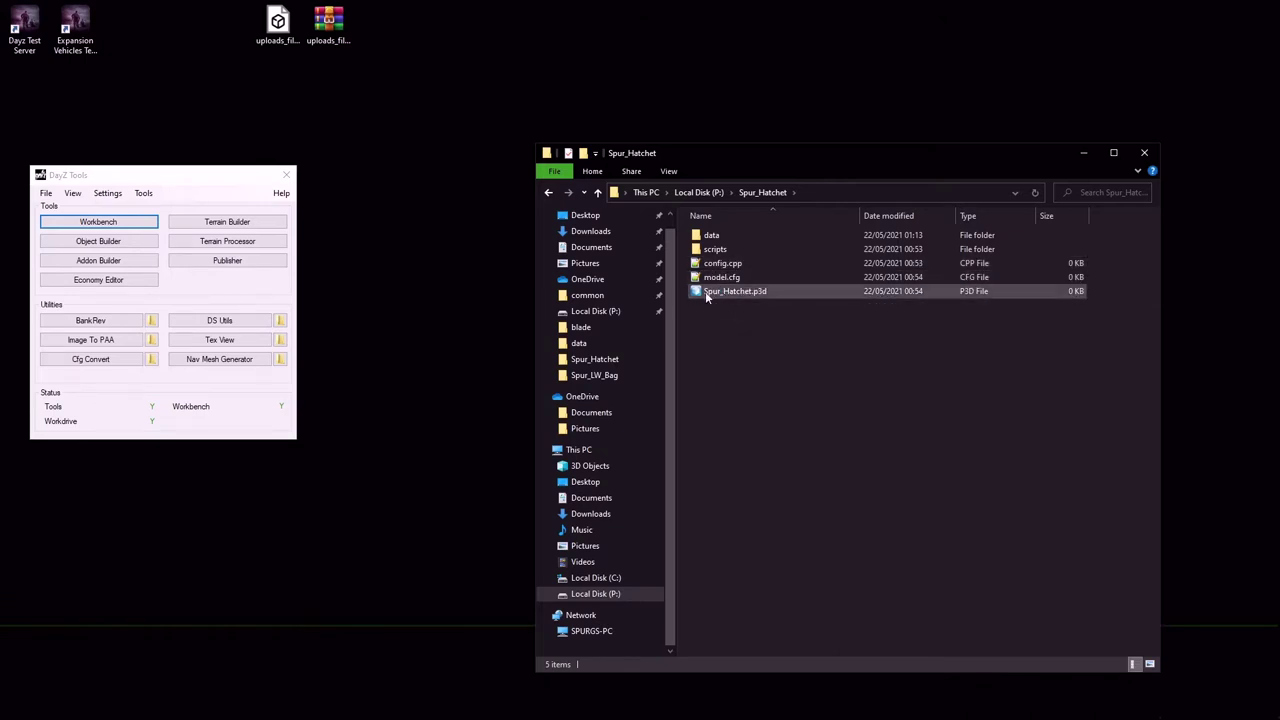
{"action": "double_click", "coordinate": [704, 236]}
{"action": "left_click", "coordinate": [762, 192]}
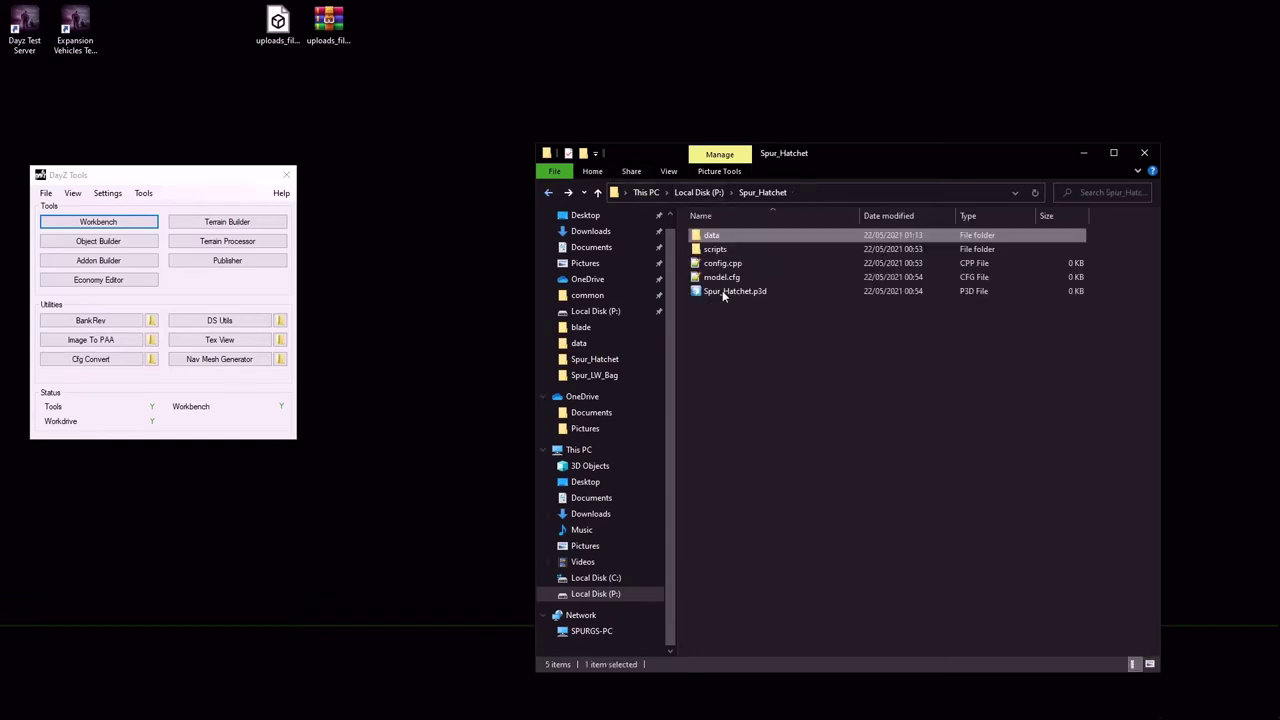
{"action": "double_click", "coordinate": [722, 252]}
{"action": "double_click", "coordinate": [707, 238]}
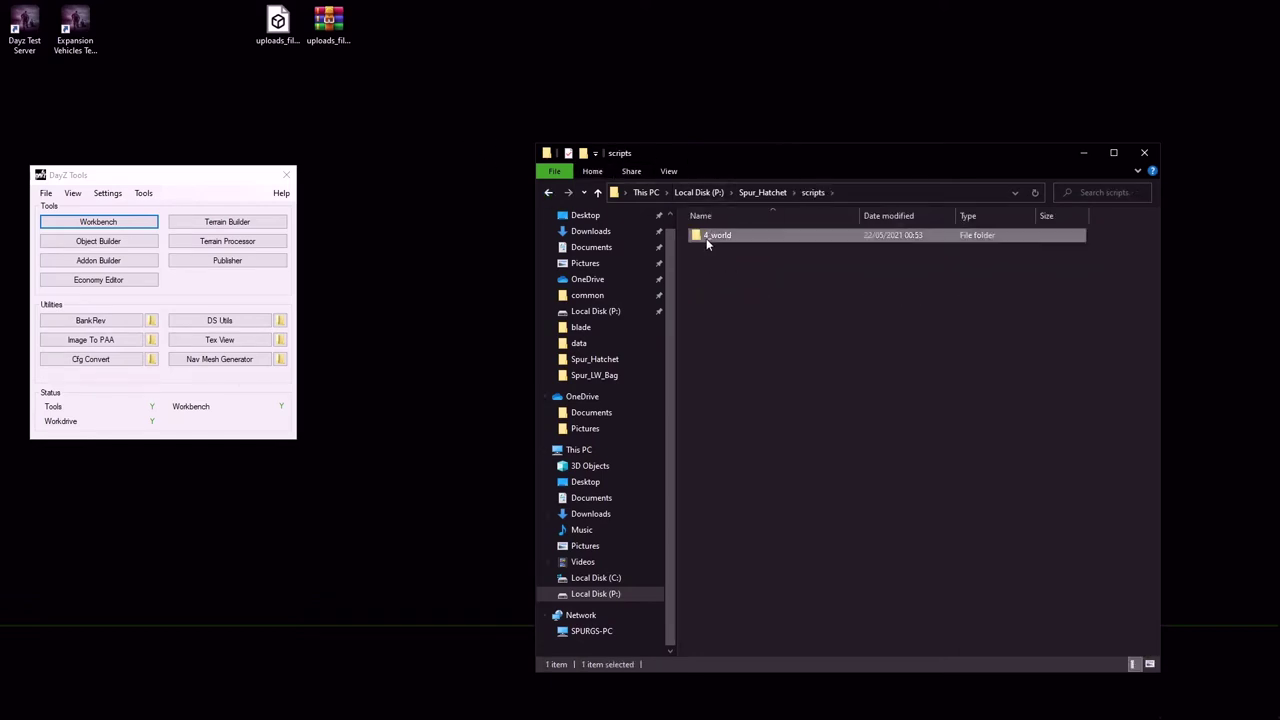
{"action": "left_click", "coordinate": [547, 193]}
{"action": "left_click", "coordinate": [547, 193]}
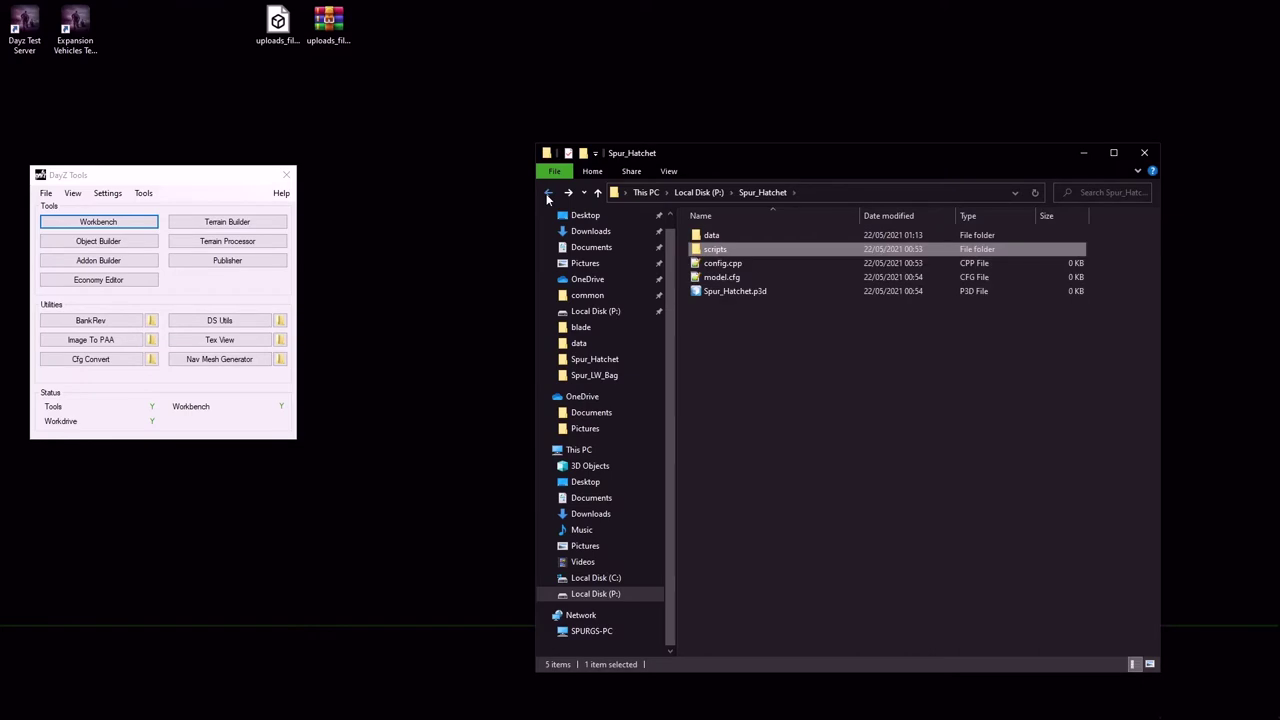
- Extract all the axe0326 PNG textures from the downloaded textures archive on the desktop into the Spur_Hatchet data folder
{"action": "double_click", "coordinate": [707, 238]}
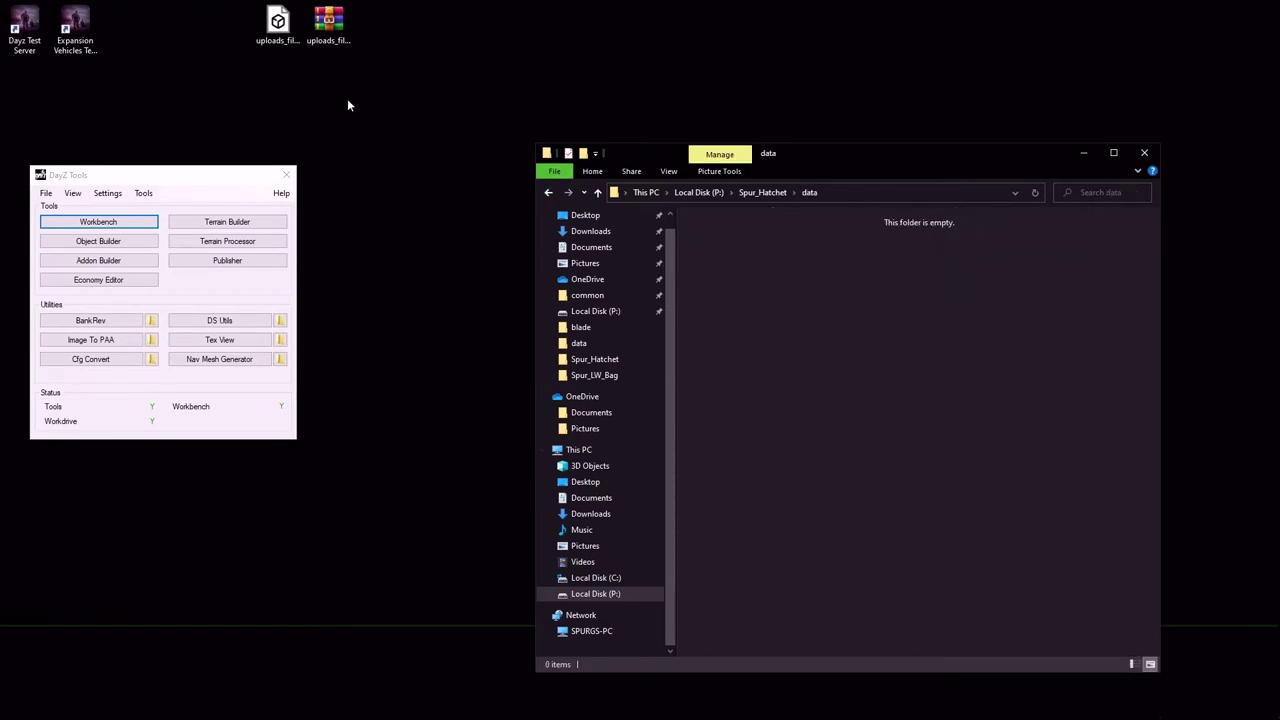
{"action": "left_click", "coordinate": [328, 30]}
{"action": "double_click", "coordinate": [328, 30]}
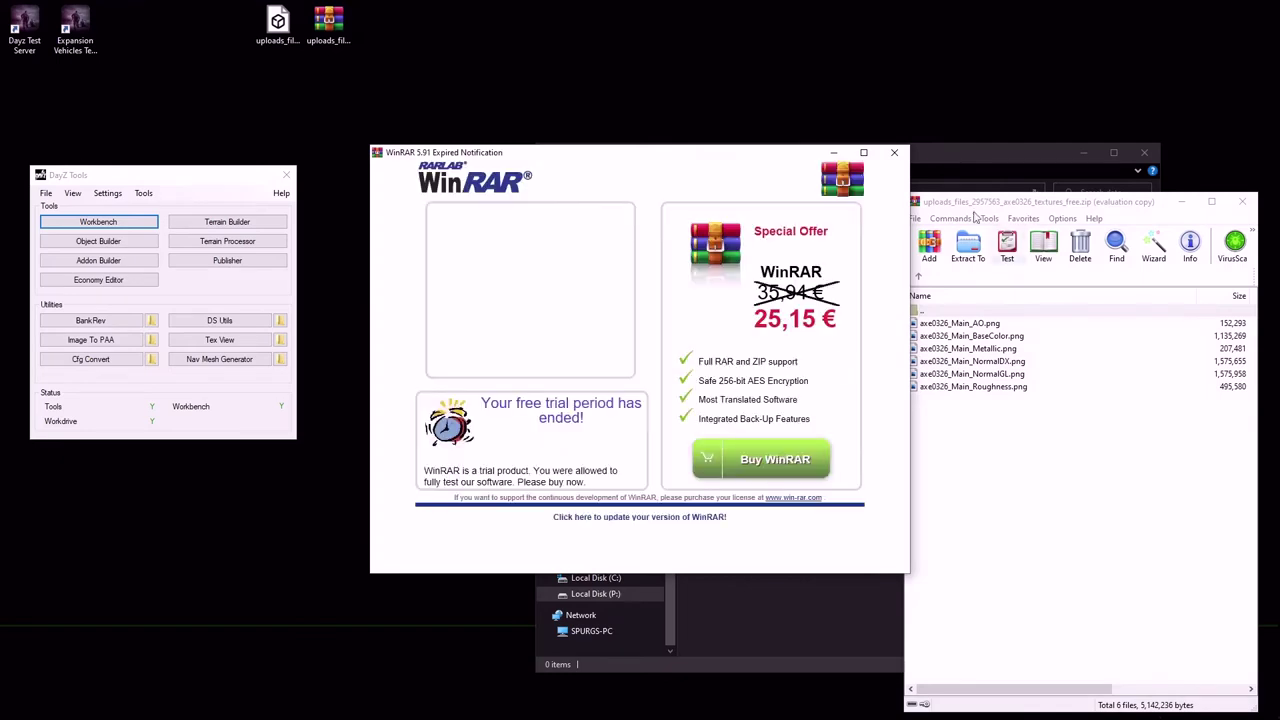
{"action": "left_click", "coordinate": [895, 155]}
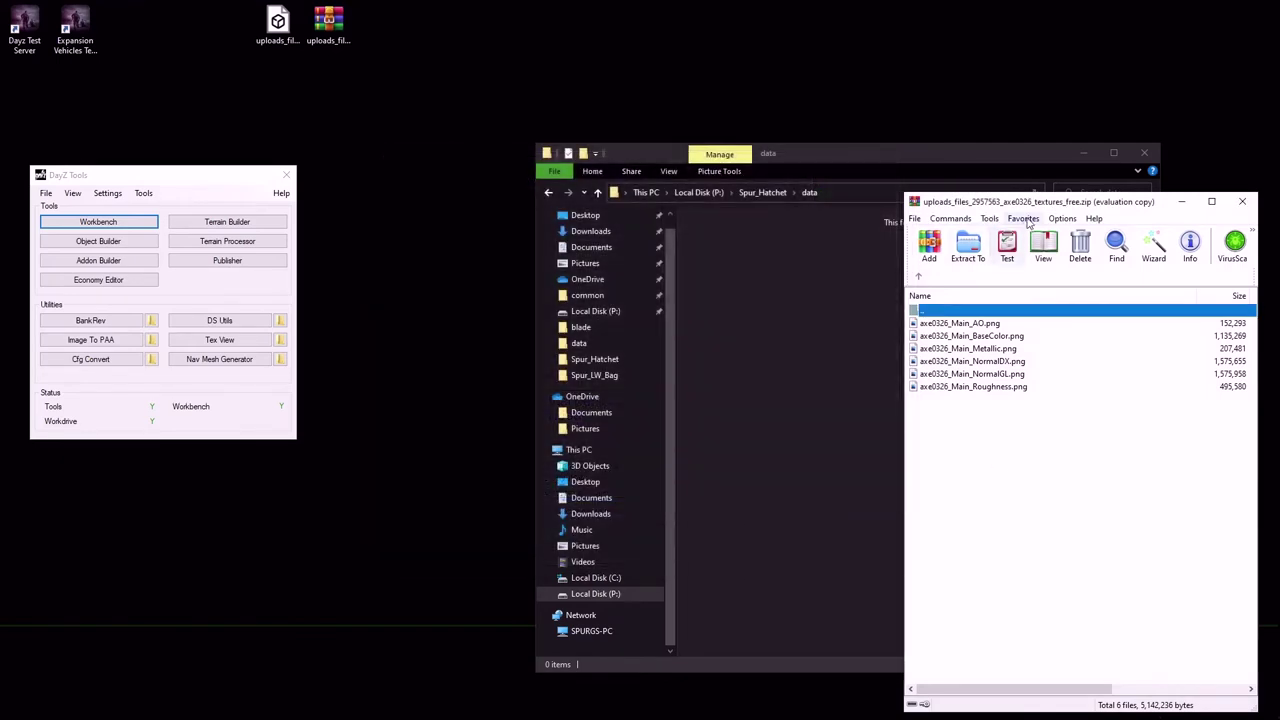
{"action": "left_click_drag", "start_coordinate": [1018, 468], "coordinate": [749, 320]}
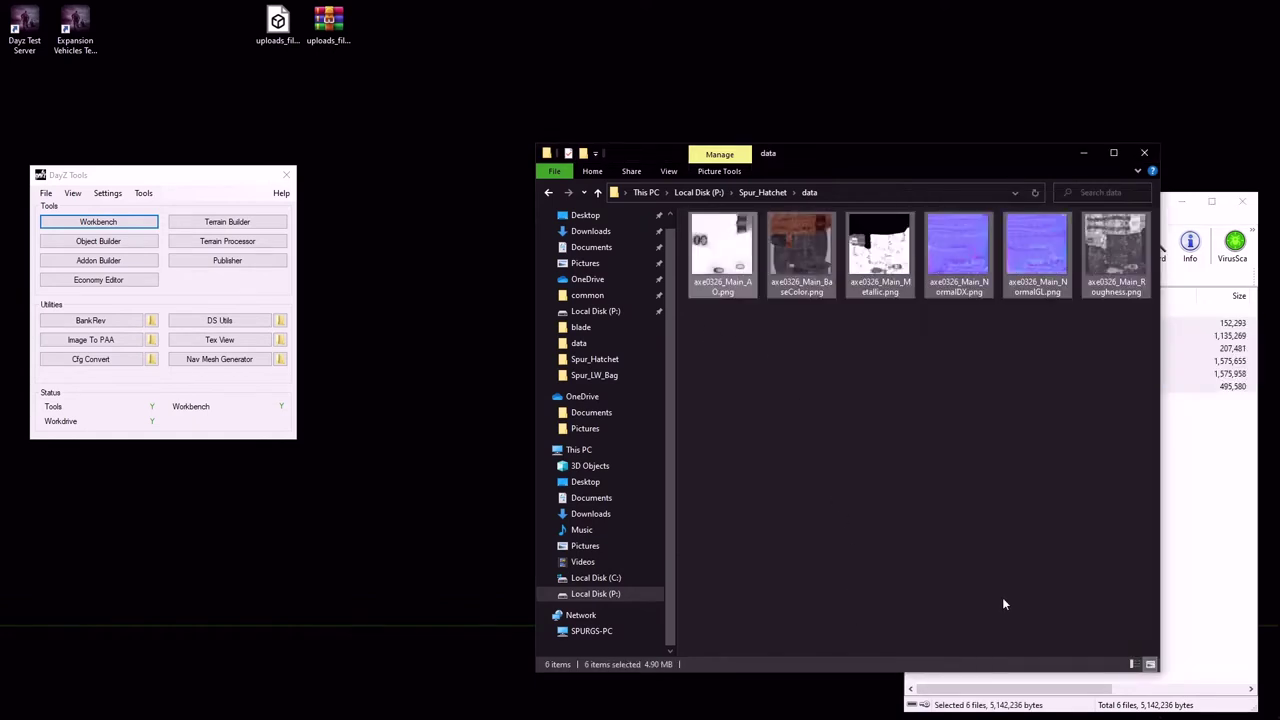
{"action": "left_click", "coordinate": [1242, 201]}
{"action": "left_click", "coordinate": [832, 451]}
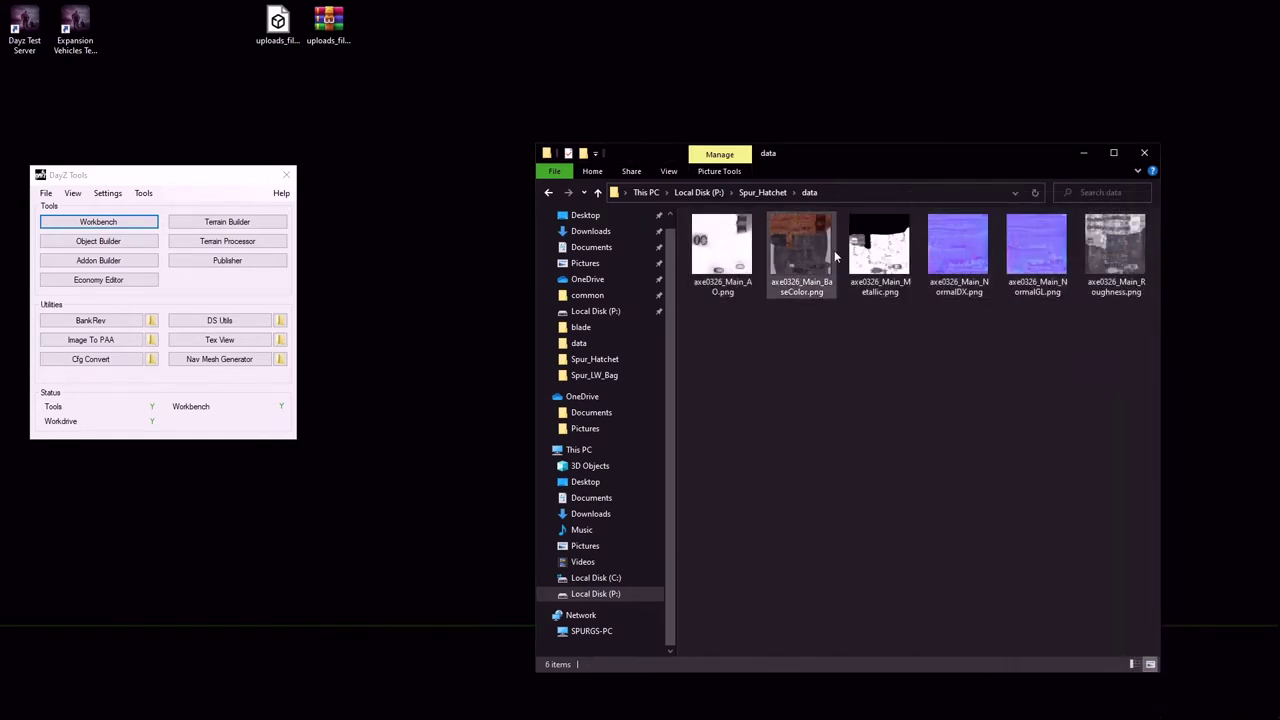
- Open axe0326_Main_BaseColor.png from the data folder in GIMP
{"action": "right_click", "coordinate": [796, 252]}
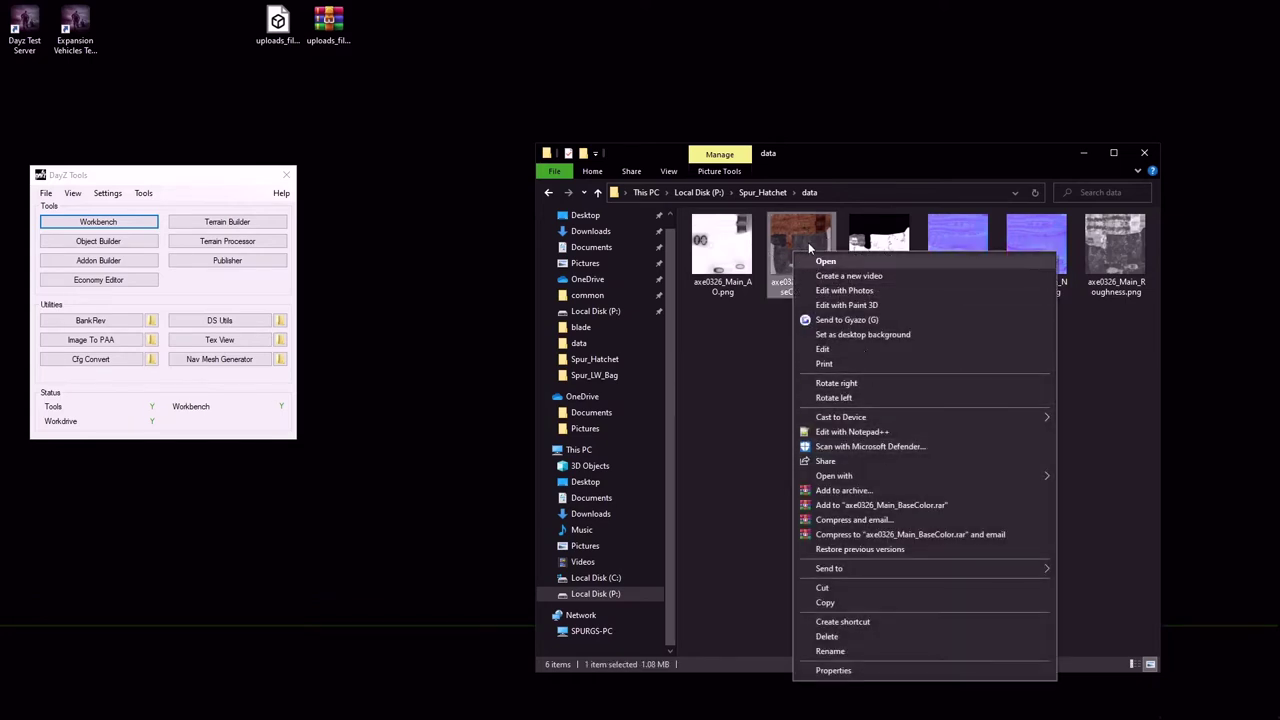
{"action": "mouse_move", "coordinate": [850, 480]}
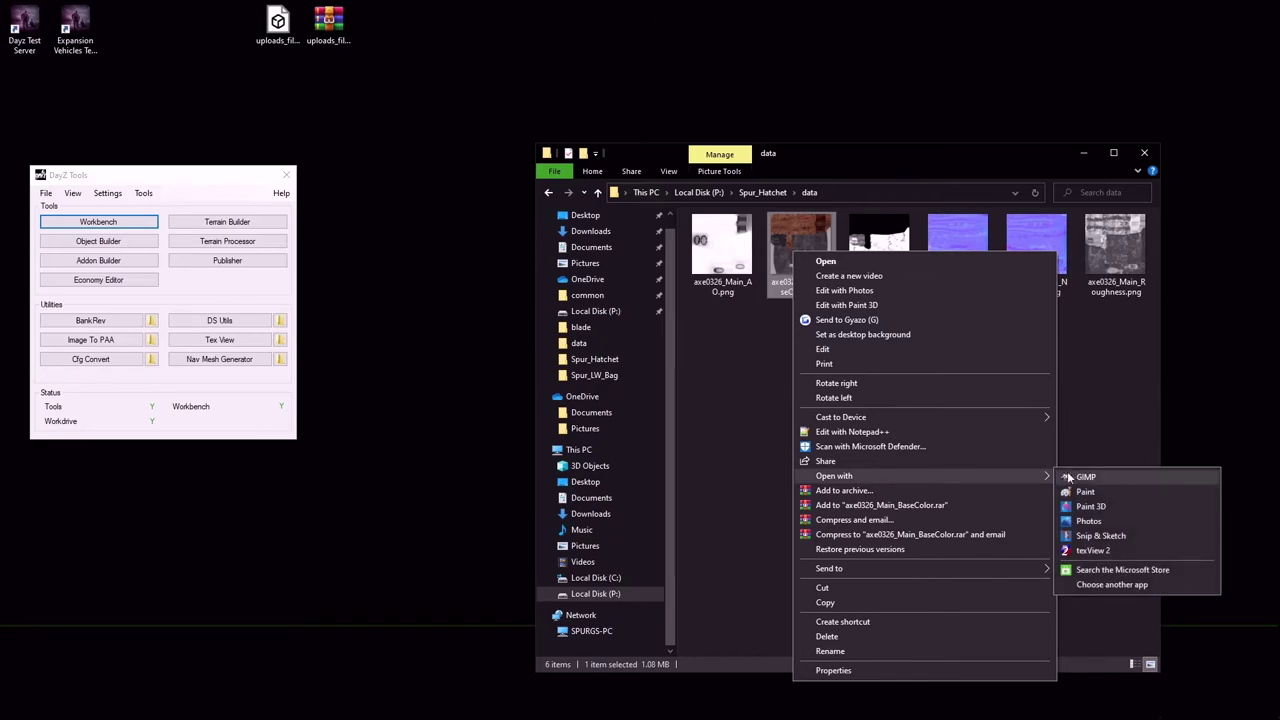
{"action": "left_click", "coordinate": [1085, 478]}
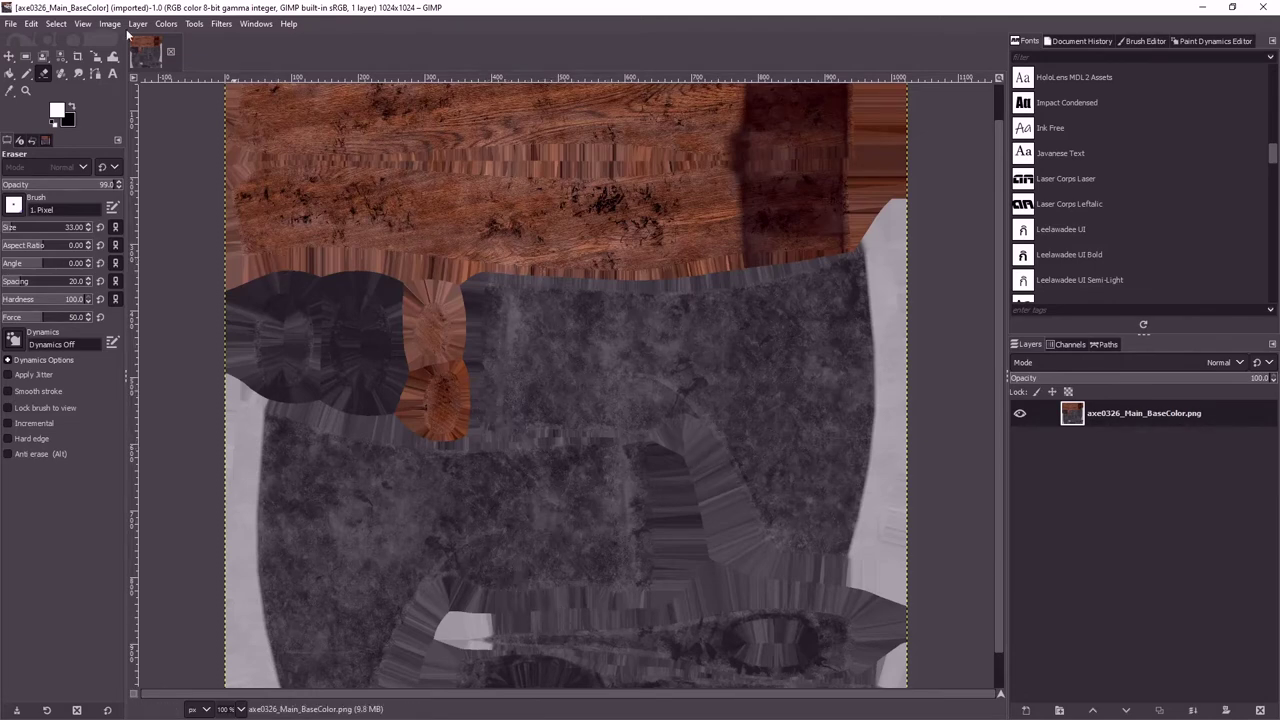
- Export the base color texture to the data folder as Spur_Hatchet_co.tga, with RLE compression off and a bottom-left origin
{"action": "left_click", "coordinate": [12, 24]}
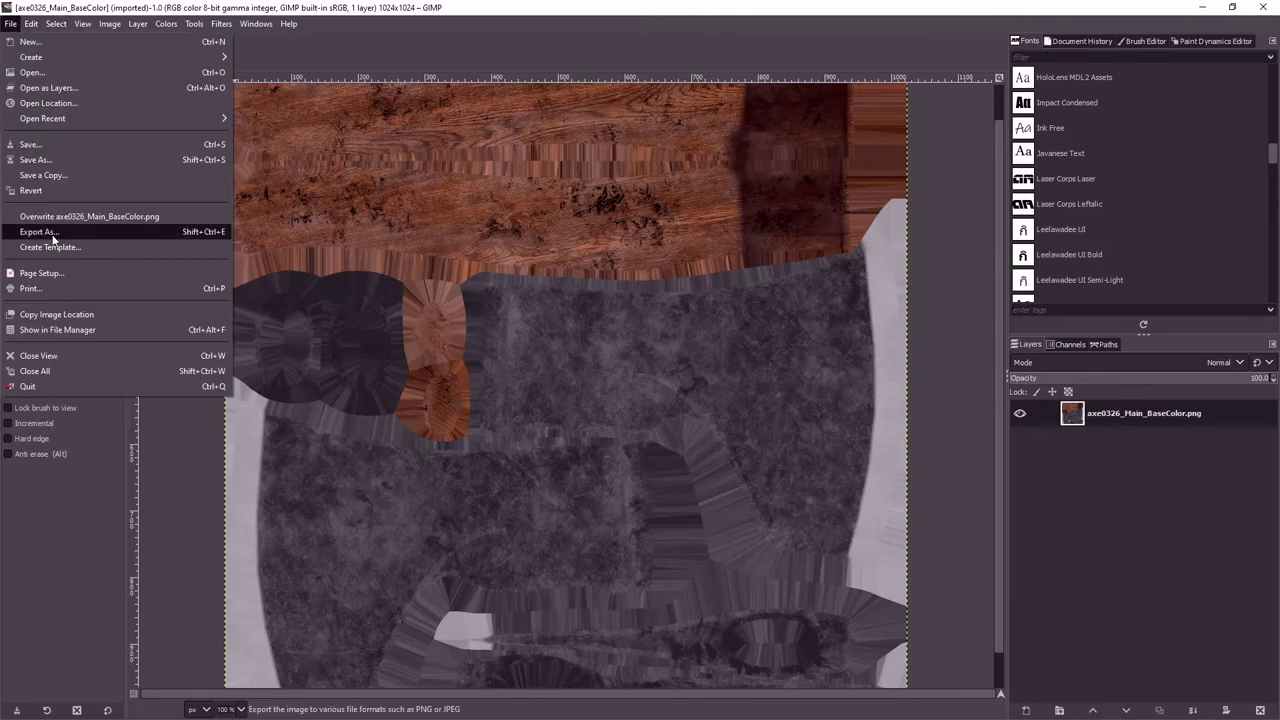
{"action": "left_click", "coordinate": [40, 231]}
{"action": "key", "text": "ctrl+a"}
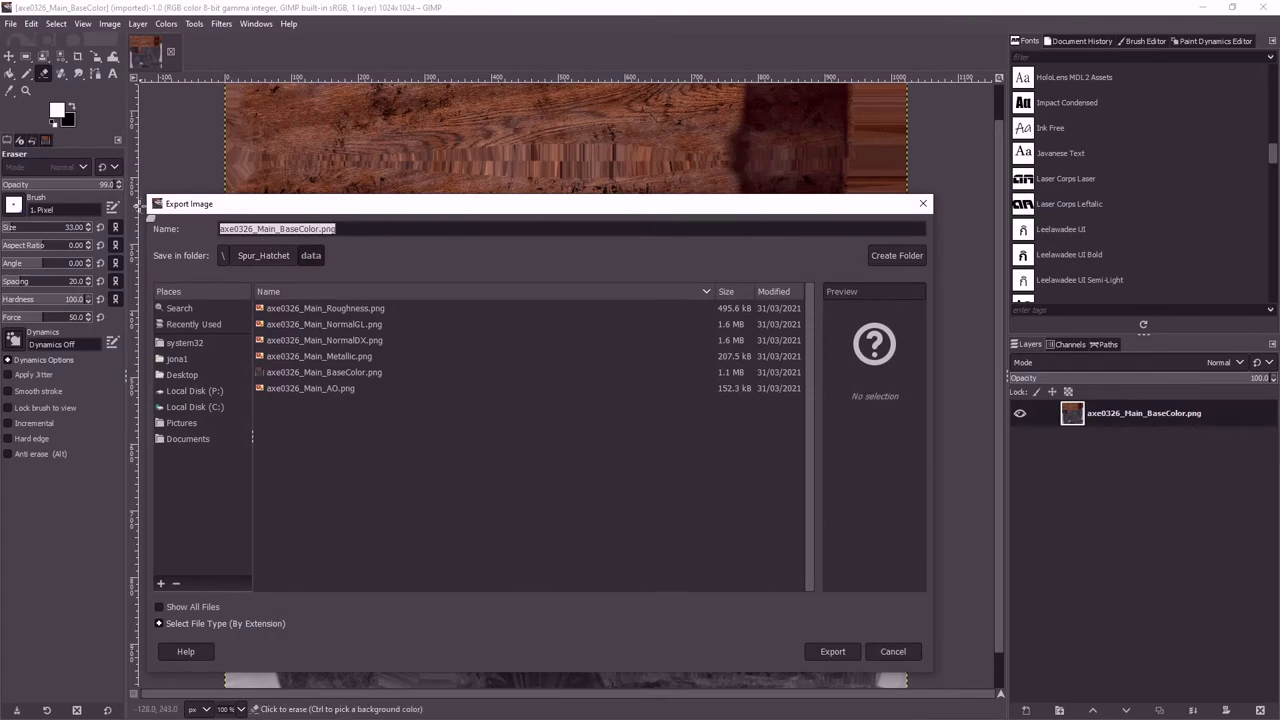
{"action": "type", "text": "Hatchet_co"}
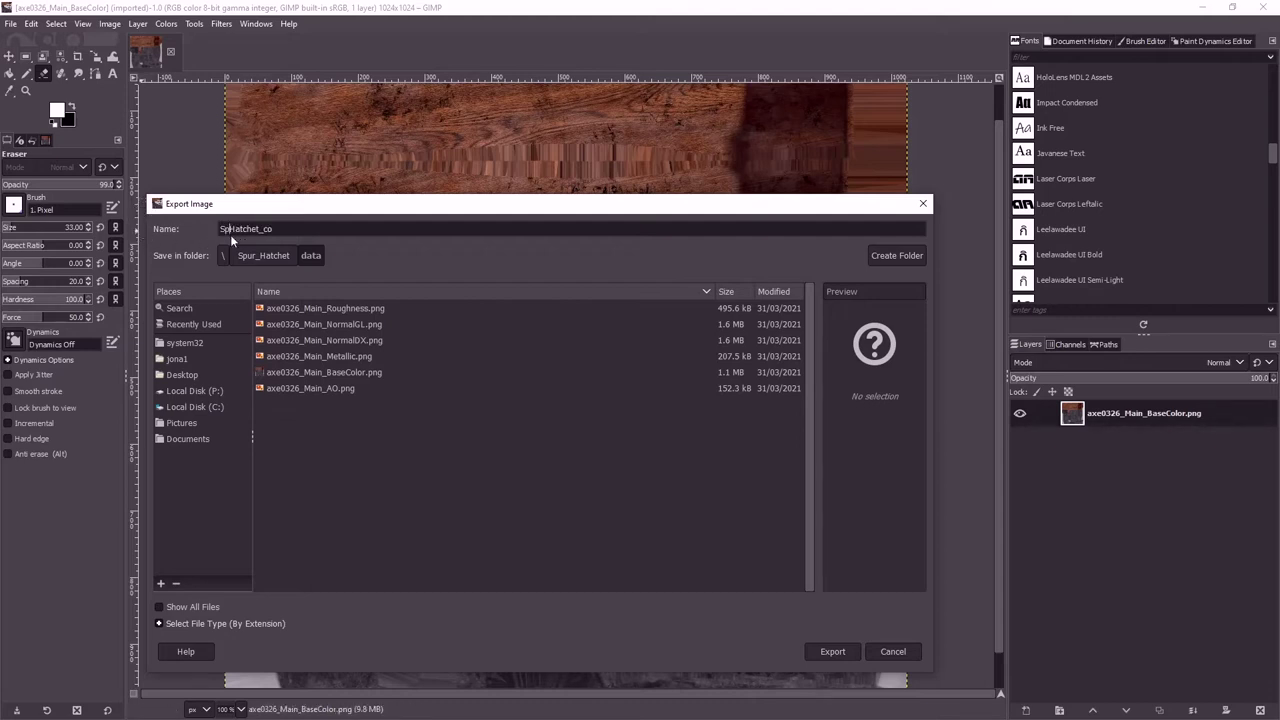
{"action": "type", "text": "Spur_"}
{"action": "left_click", "coordinate": [829, 651]}
{"action": "left_click", "coordinate": [823, 652]}
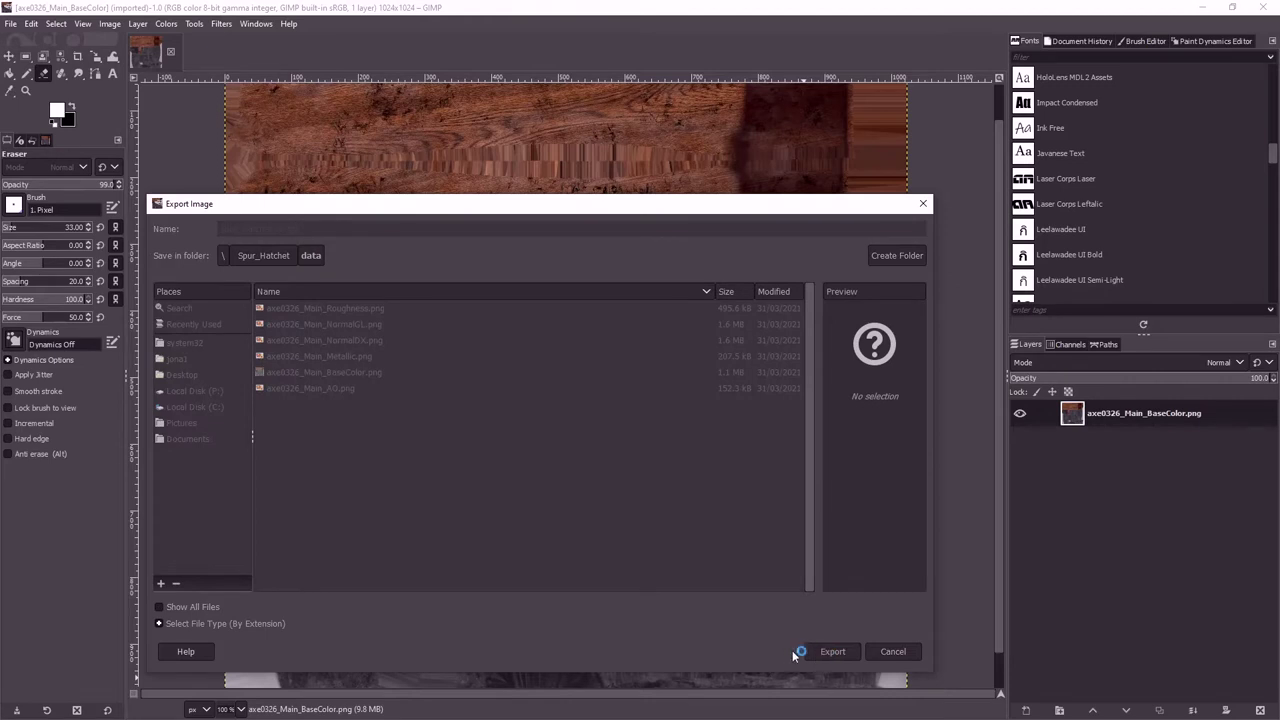
{"action": "left_click", "coordinate": [562, 350]}
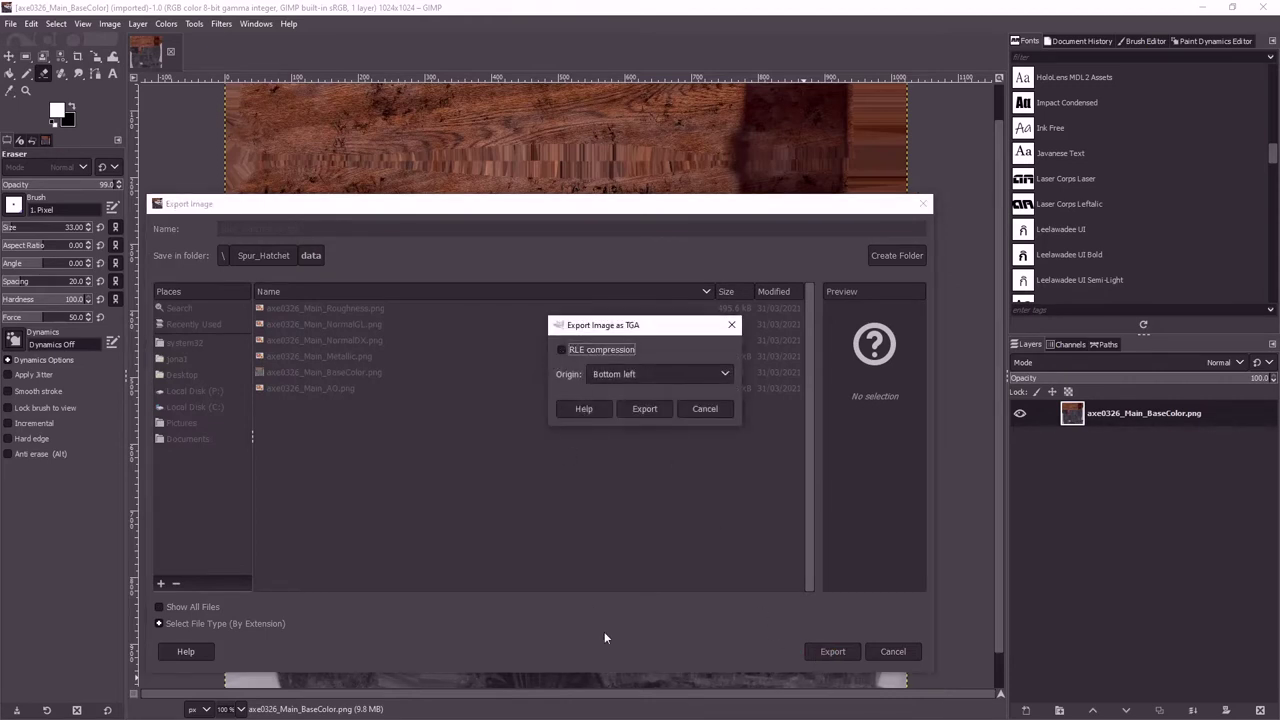
{"action": "left_click", "coordinate": [641, 408]}
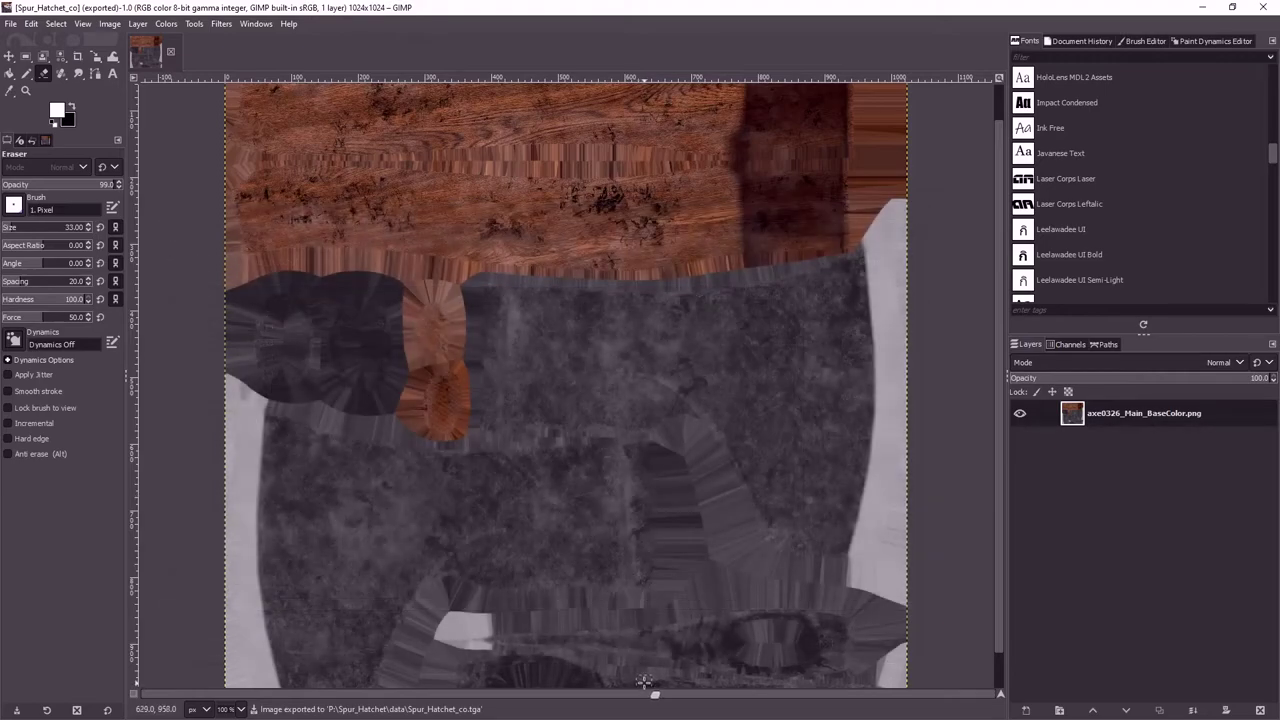
{"action": "left_click", "coordinate": [1201, 9]}
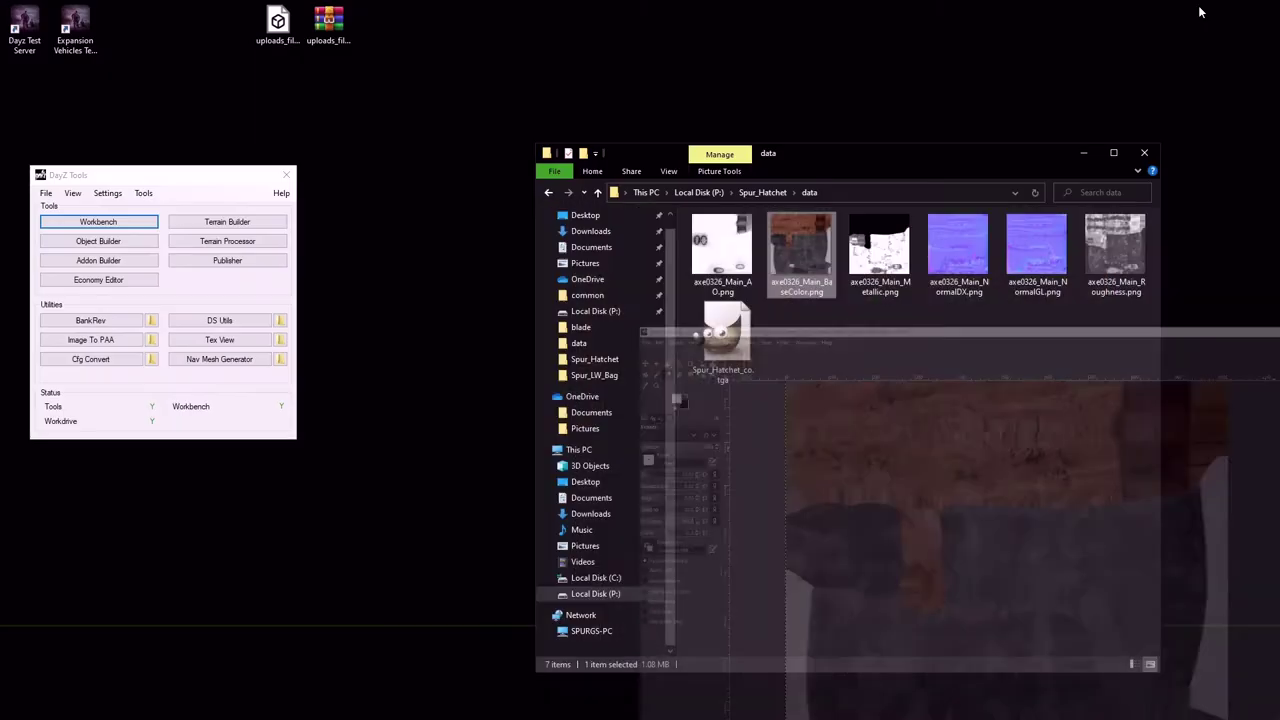
- Open Spur_Hatchet_co.tga from the data folder in TexView 2
{"action": "right_click", "coordinate": [724, 352]}
{"action": "mouse_move", "coordinate": [770, 420]}
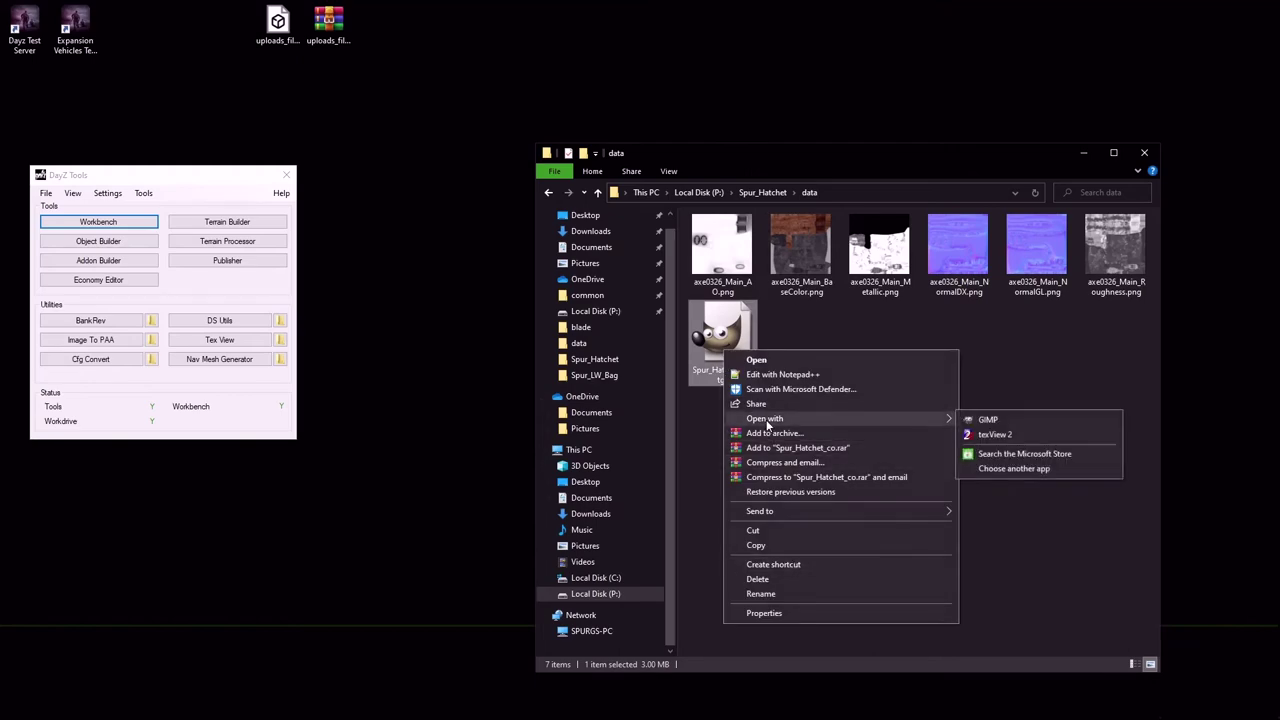
{"action": "left_click", "coordinate": [995, 435]}
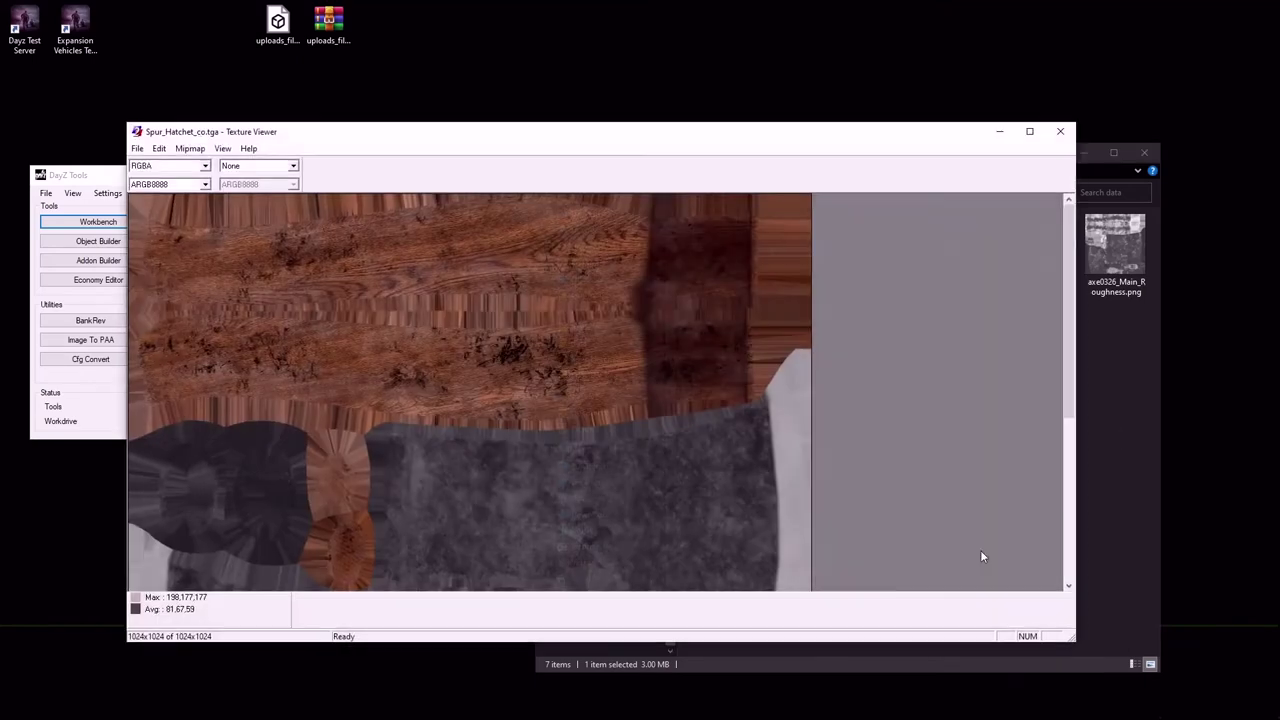
- Save the texture as Spur_Hatchet_co.paa in the data folder, then close the viewer and return to the Spur_Hatchet folder
{"action": "left_click", "coordinate": [137, 148]}
{"action": "left_click", "coordinate": [196, 209]}
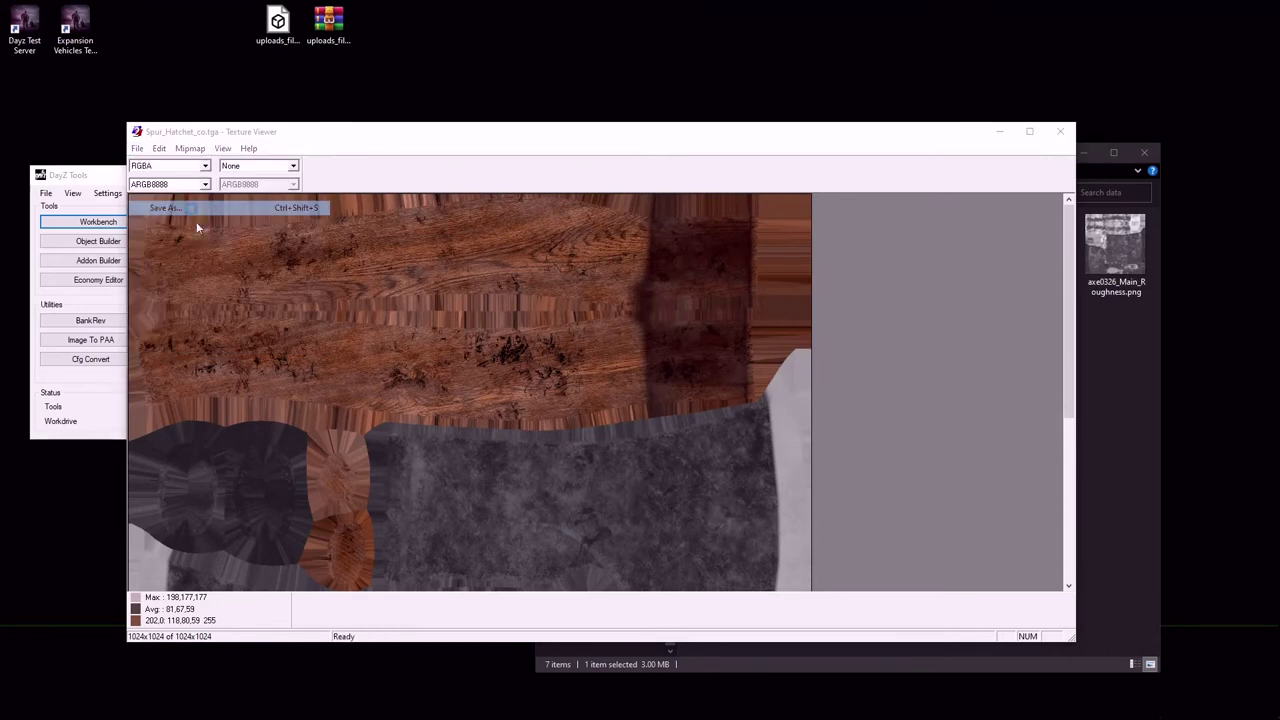
{"action": "left_click", "coordinate": [621, 490]}
{"action": "key", "text": "BackSpace"}
{"action": "key", "text": "BackSpace"}
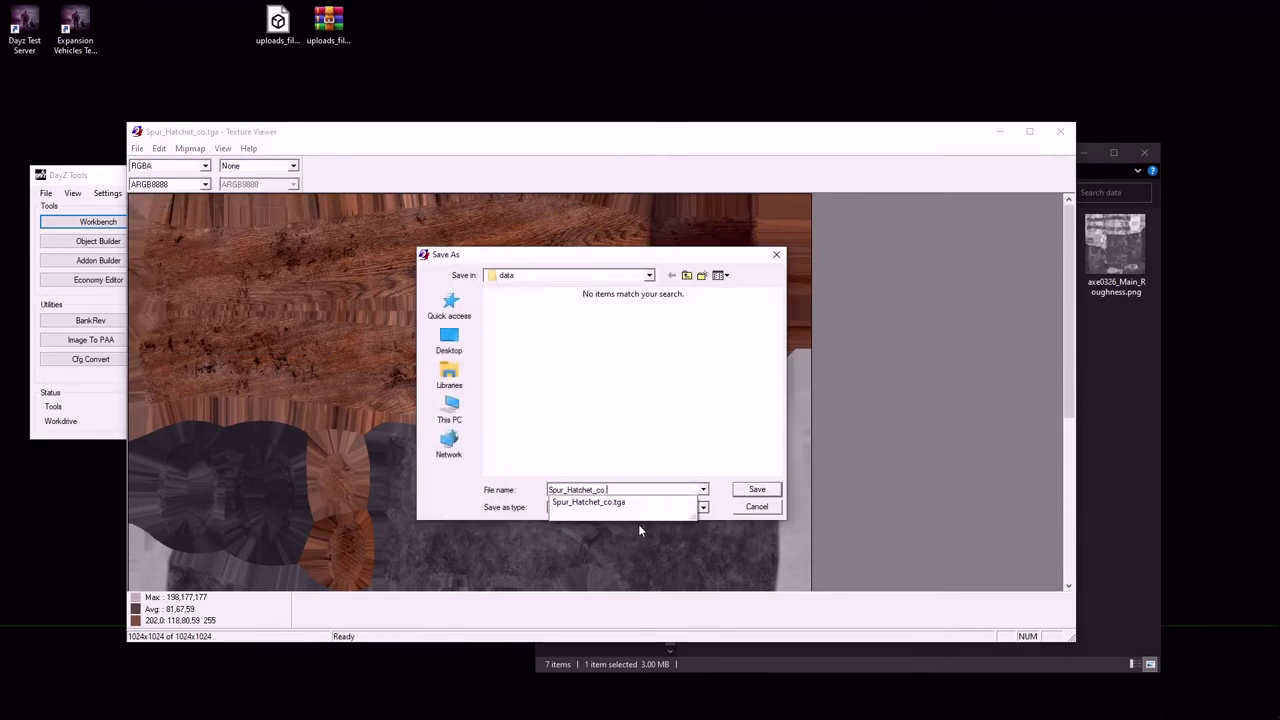
{"action": "type", "text": "paa"}
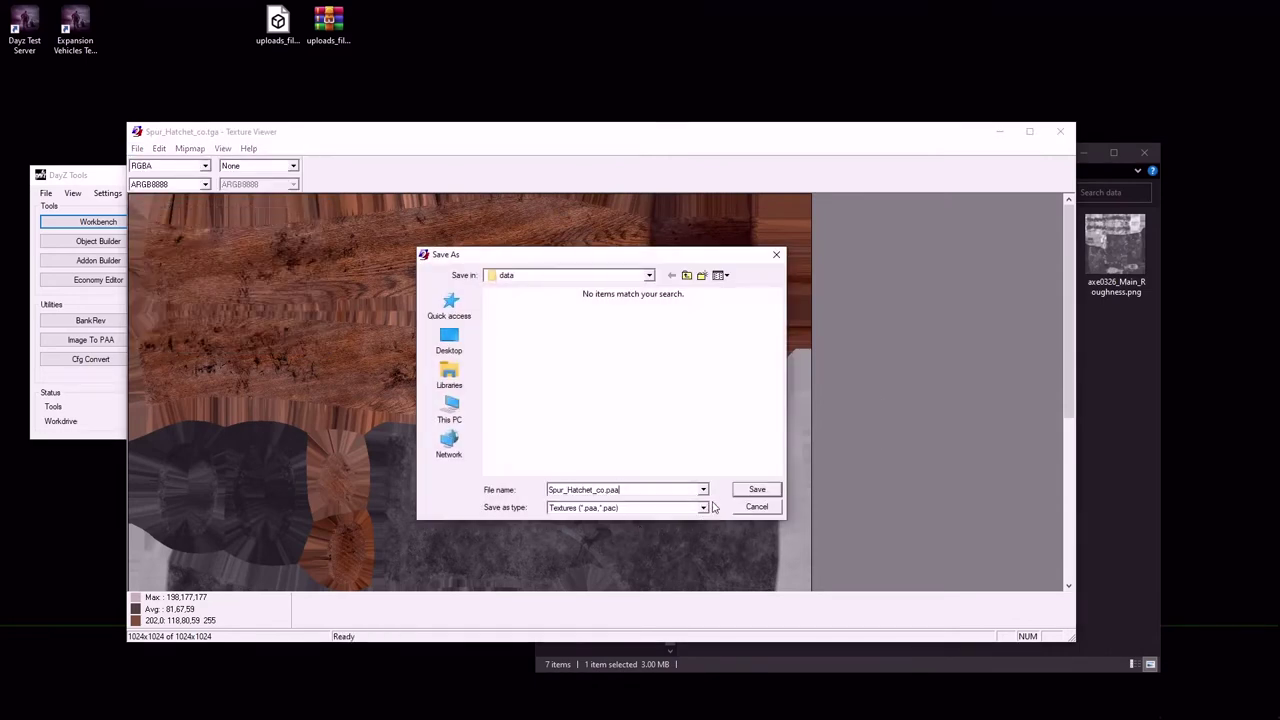
{"action": "left_click", "coordinate": [747, 489]}
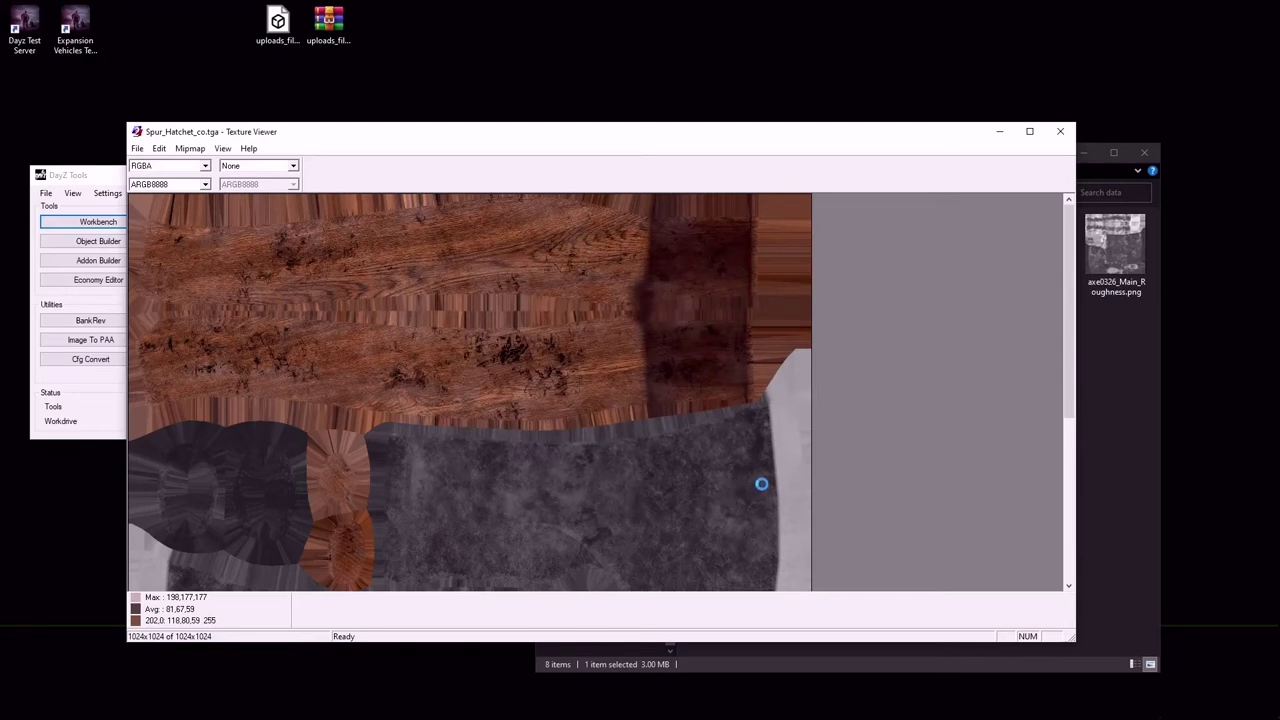
{"action": "left_click", "coordinate": [1060, 131]}
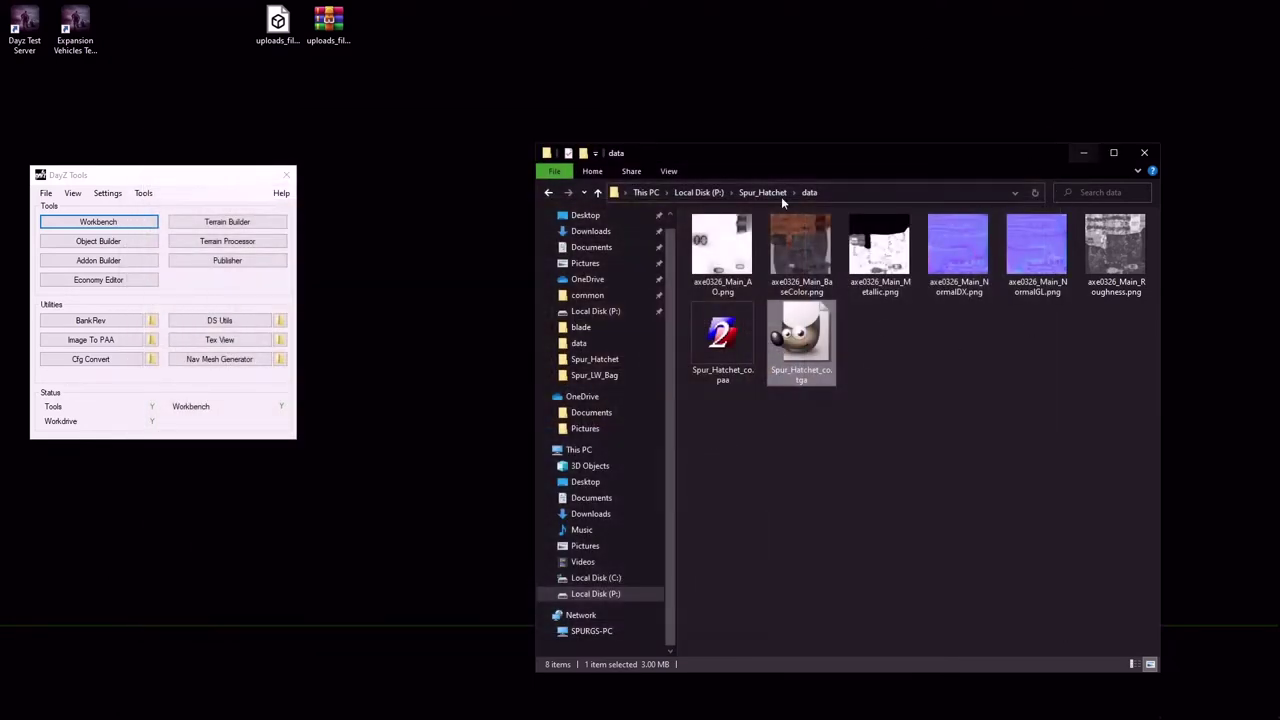
{"action": "left_click", "coordinate": [548, 192]}
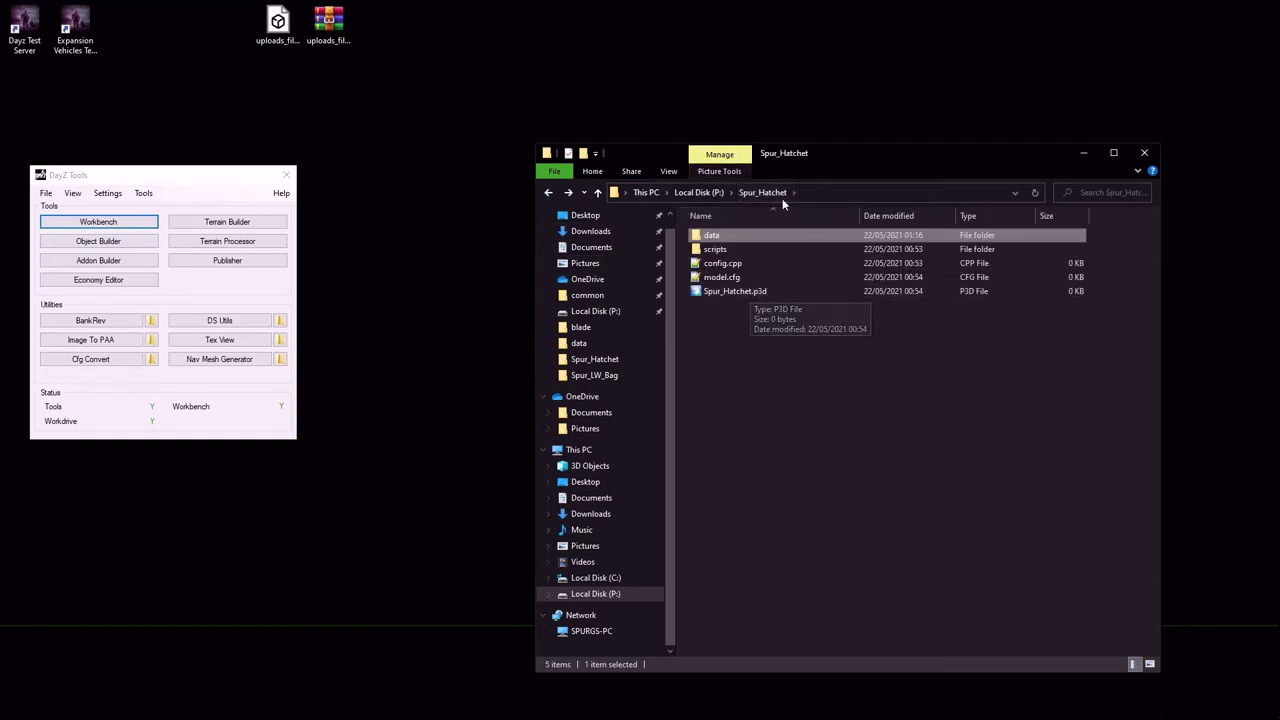
- Open Spur_Hatchet.p3d from the Spur_Hatchet folder in Object Builder and dismiss the load message
{"action": "double_click", "coordinate": [716, 292]}
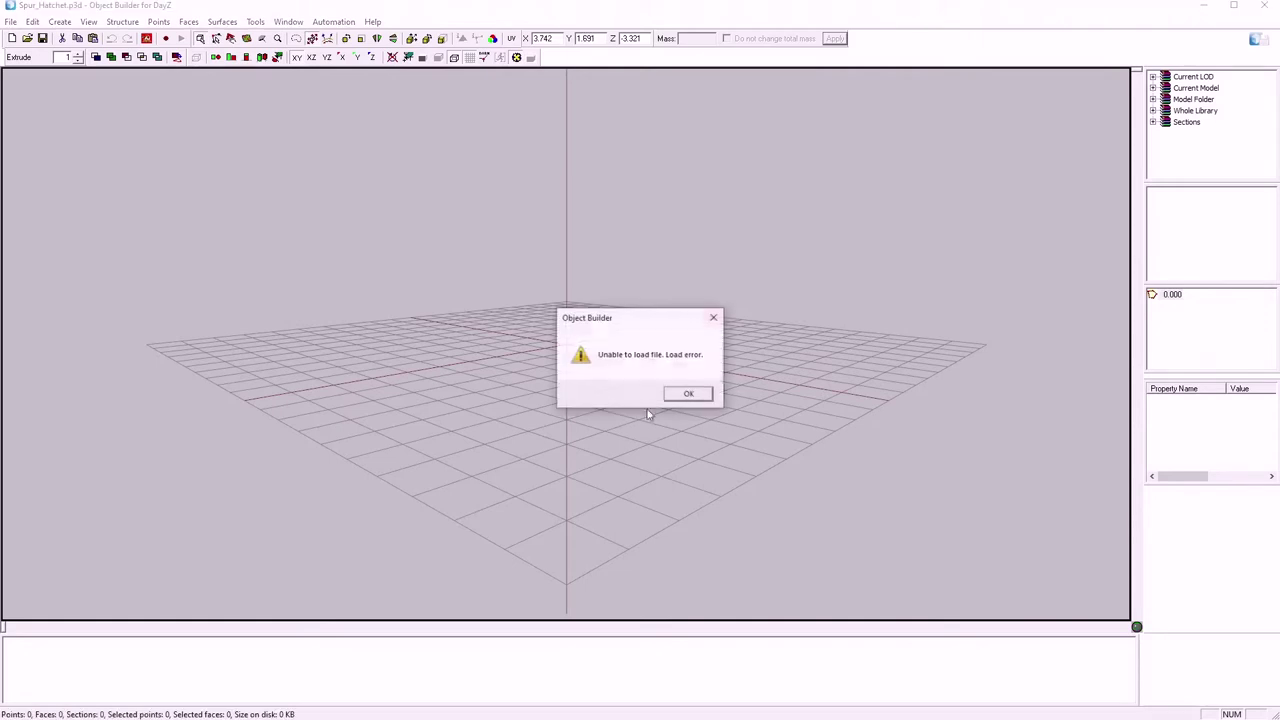
{"action": "left_click", "coordinate": [688, 393]}
- Choose uploads_files_2957563_axe0326.fbx on the Desktop for an Autodesk FBX import
{"action": "left_click", "coordinate": [11, 21]}
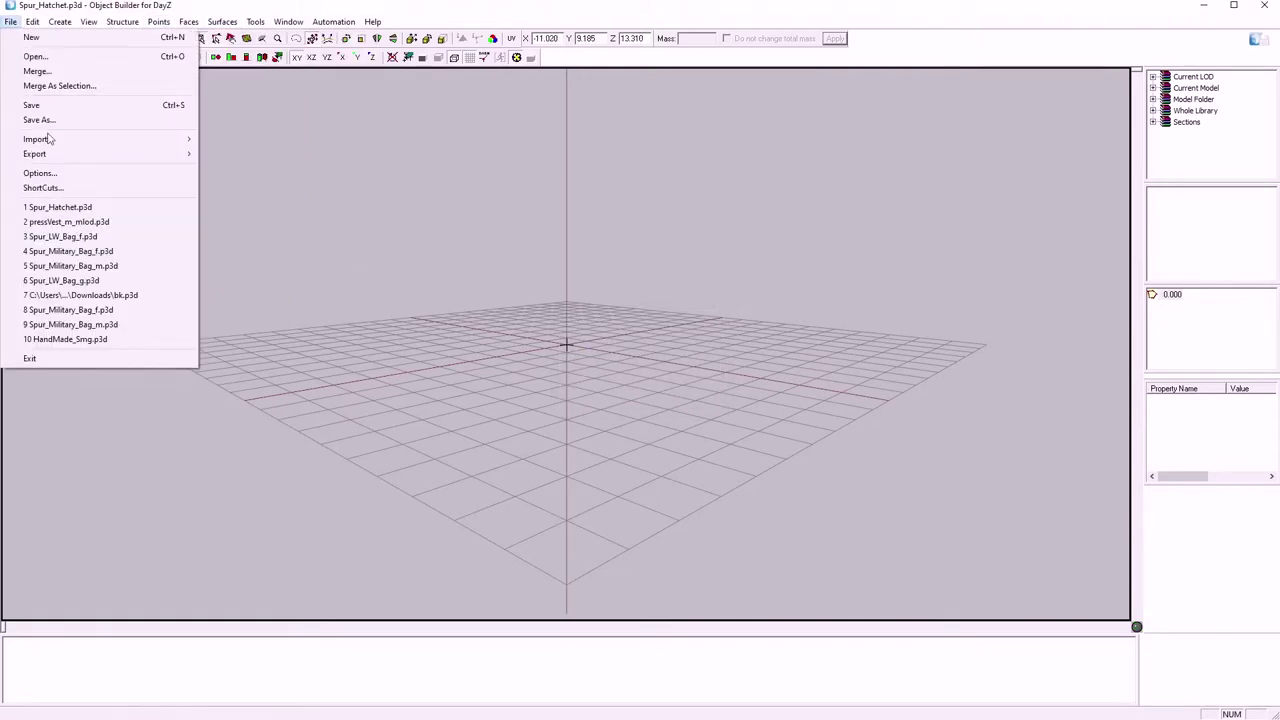
{"action": "mouse_move", "coordinate": [50, 139]}
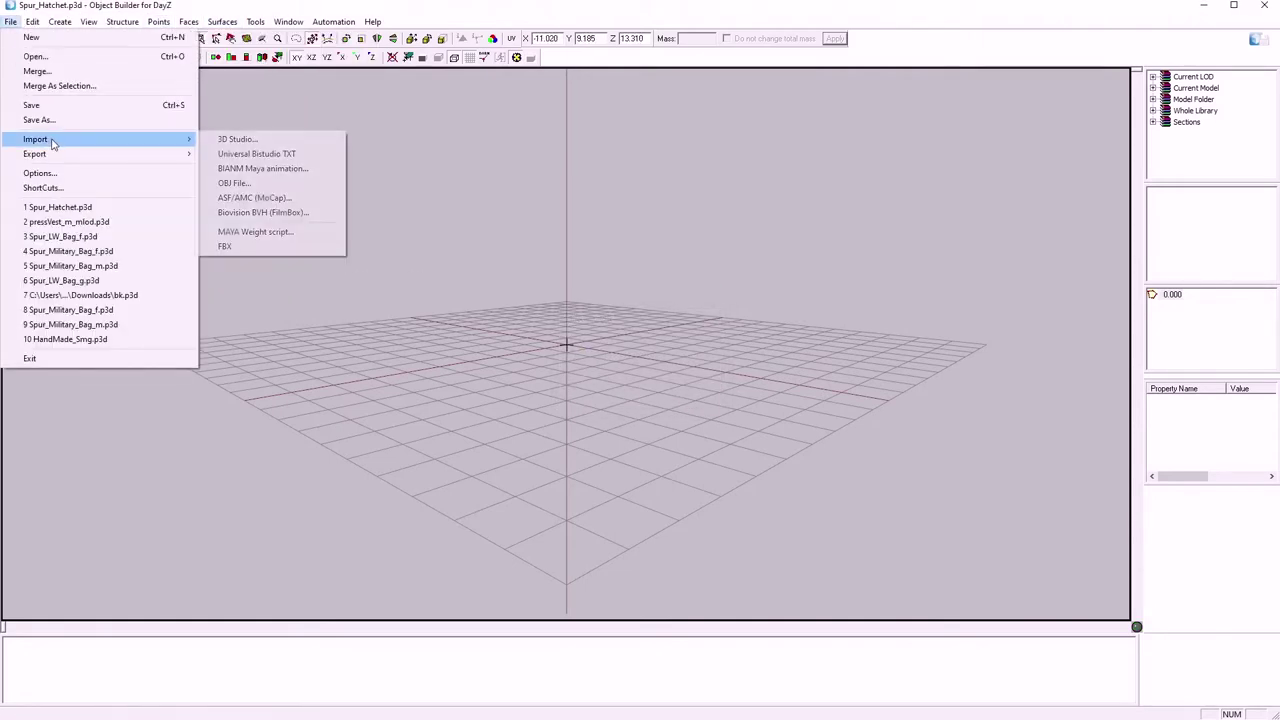
{"action": "left_click", "coordinate": [224, 248]}
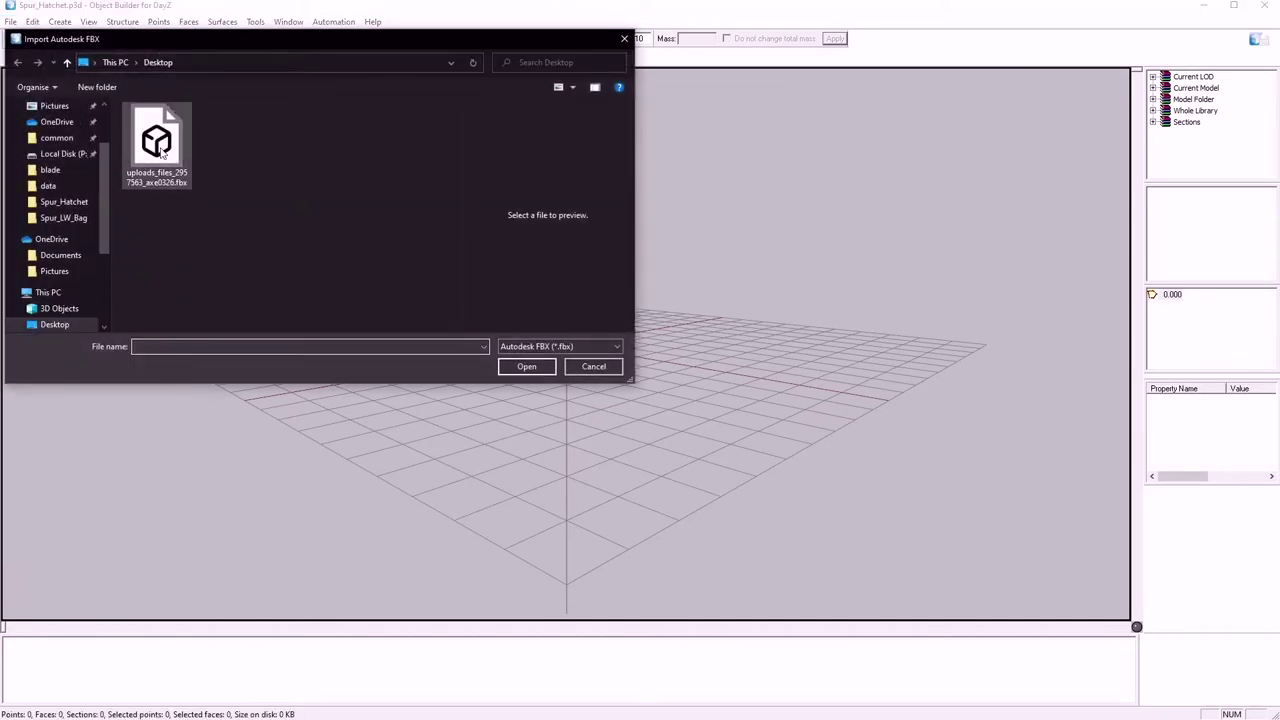
{"action": "left_click", "coordinate": [161, 150]}
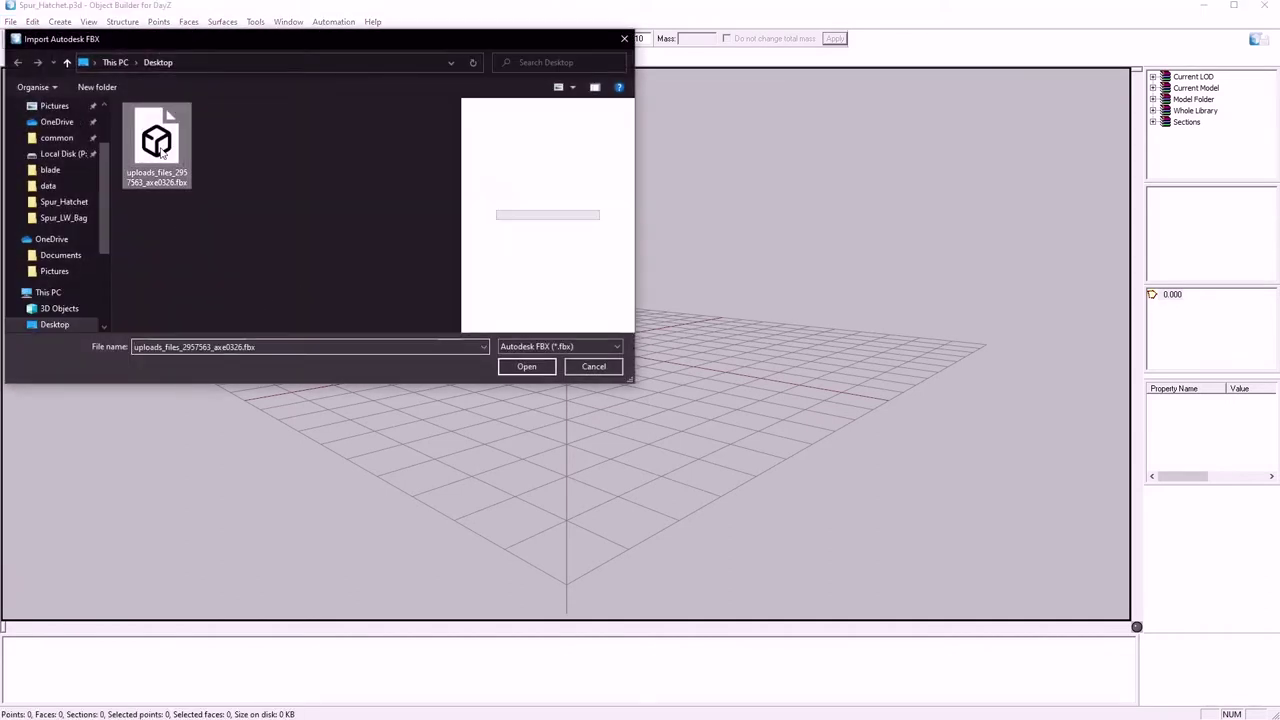
{"action": "left_click", "coordinate": [508, 368]}
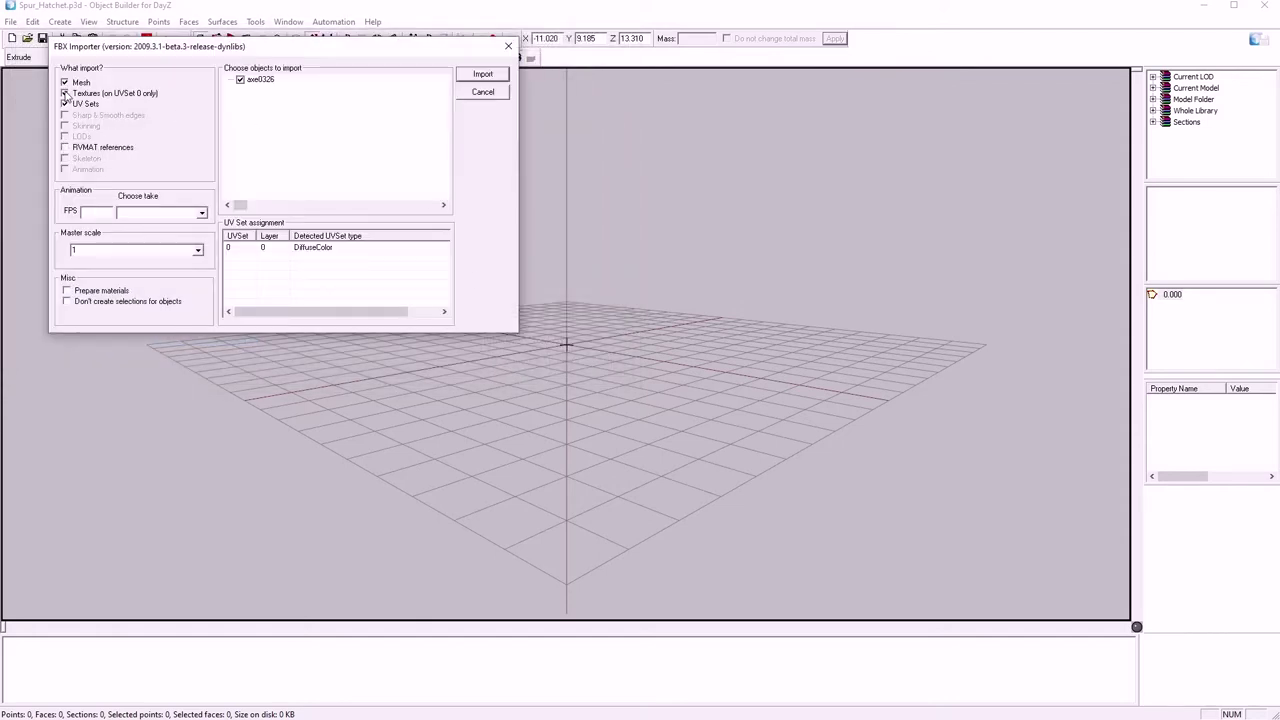
- Import the axe0326 mesh with UV sets, without textures, at master scale 1
{"action": "left_click", "coordinate": [65, 93]}
{"action": "left_click", "coordinate": [199, 252]}
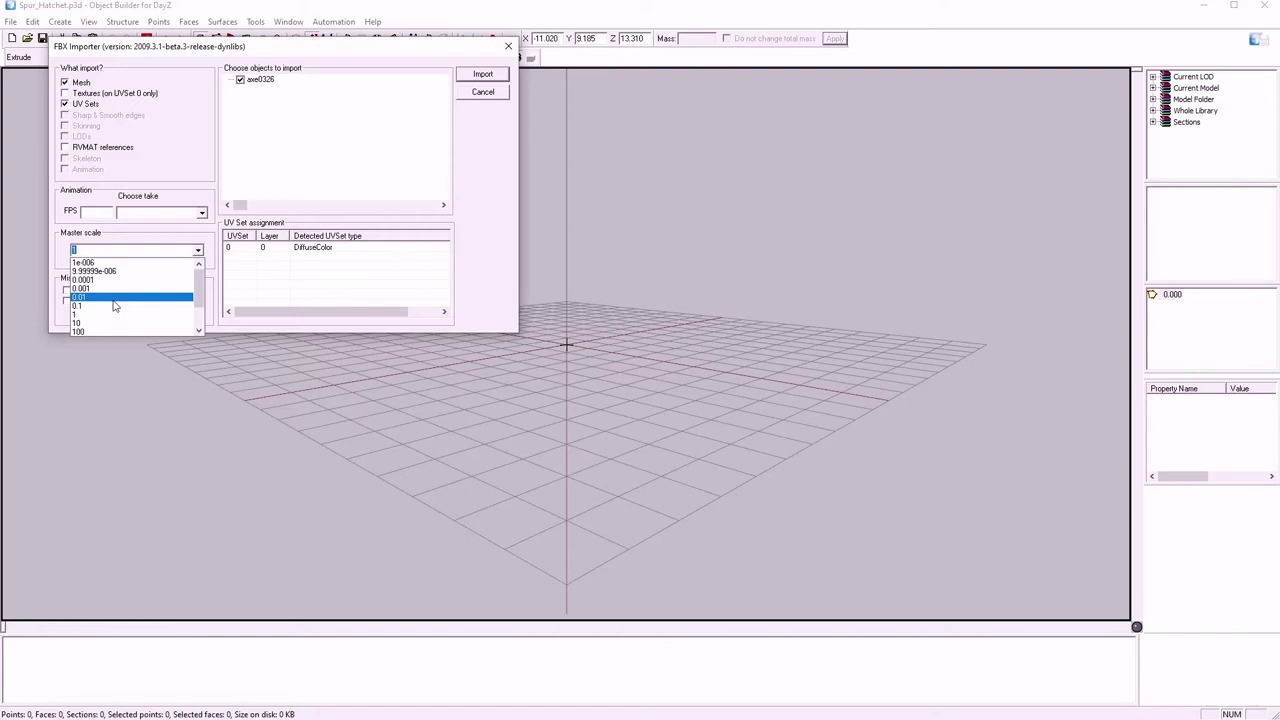
{"action": "left_click", "coordinate": [77, 299]}
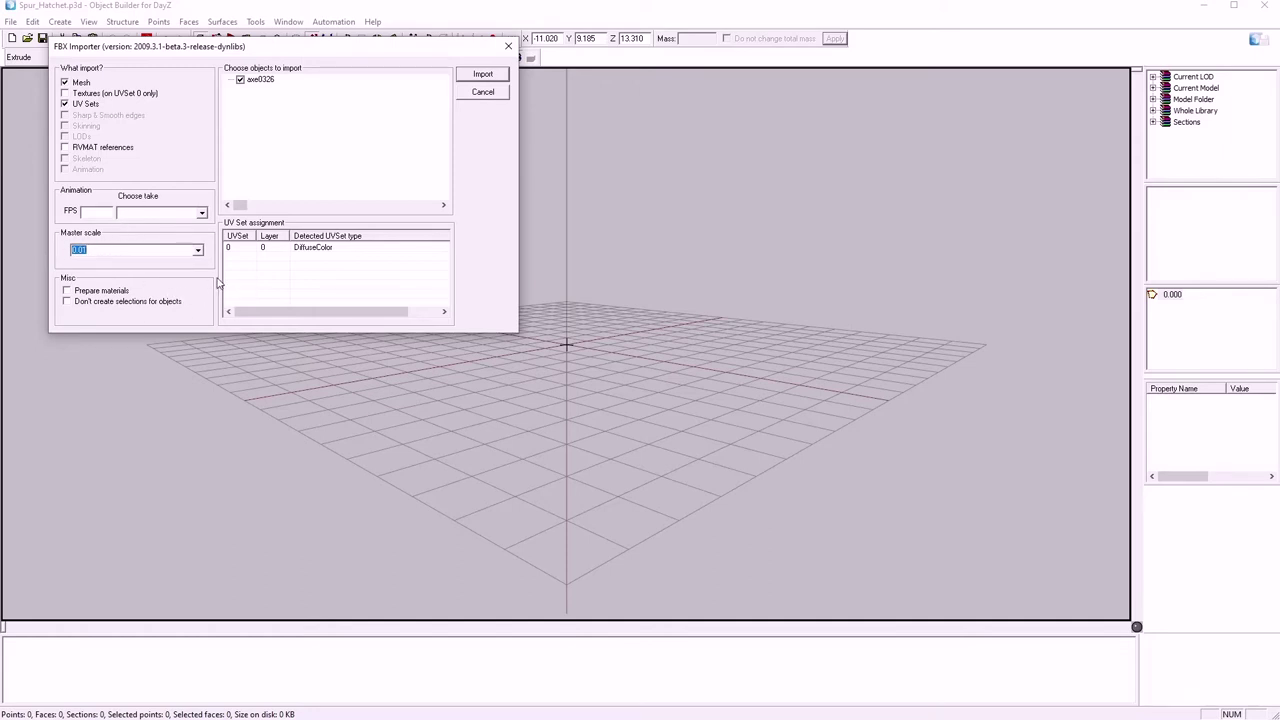
{"action": "left_click_drag", "start_coordinate": [371, 50], "coordinate": [380, 116]}
{"action": "left_click", "coordinate": [207, 318]}
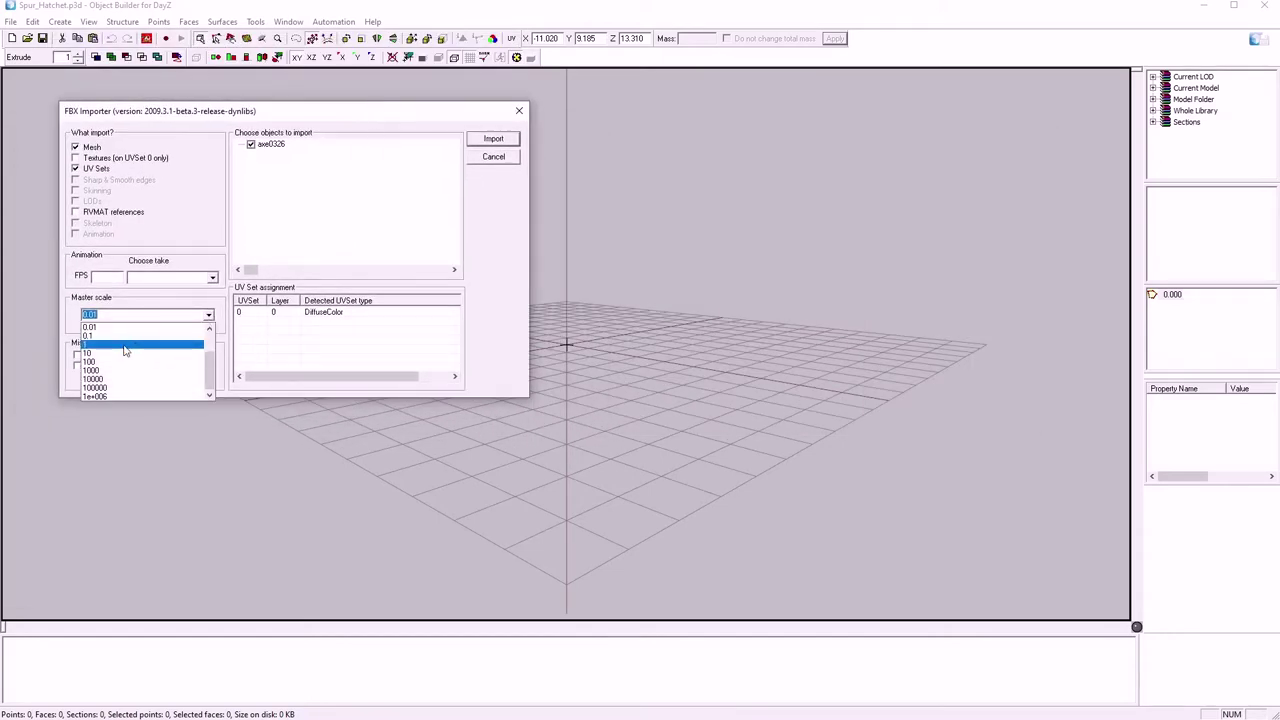
{"action": "left_click", "coordinate": [125, 348]}
{"action": "left_click", "coordinate": [492, 139]}
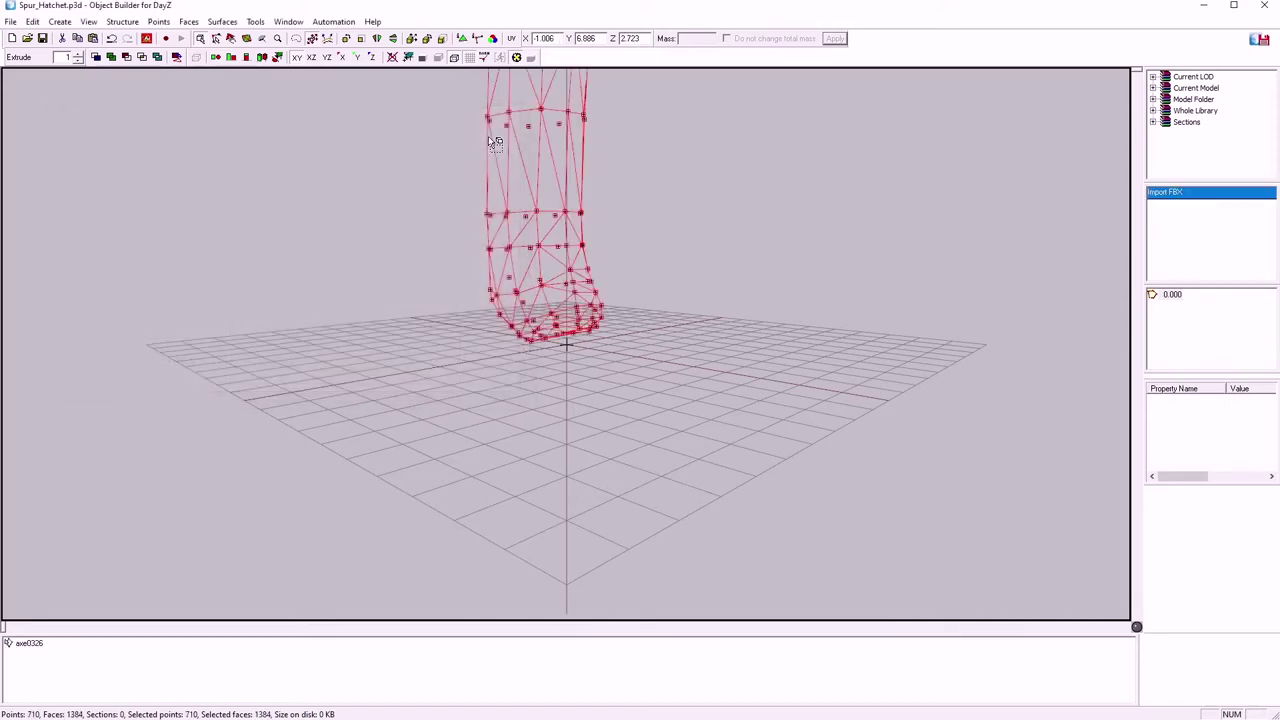
- Delete the whole imported axe mesh from the scene
{"action": "scroll", "coordinate": [476, 219], "scroll_direction": "down", "scroll_amount": 2}
{"action": "scroll", "coordinate": [480, 219], "scroll_direction": "down", "scroll_amount": 10}
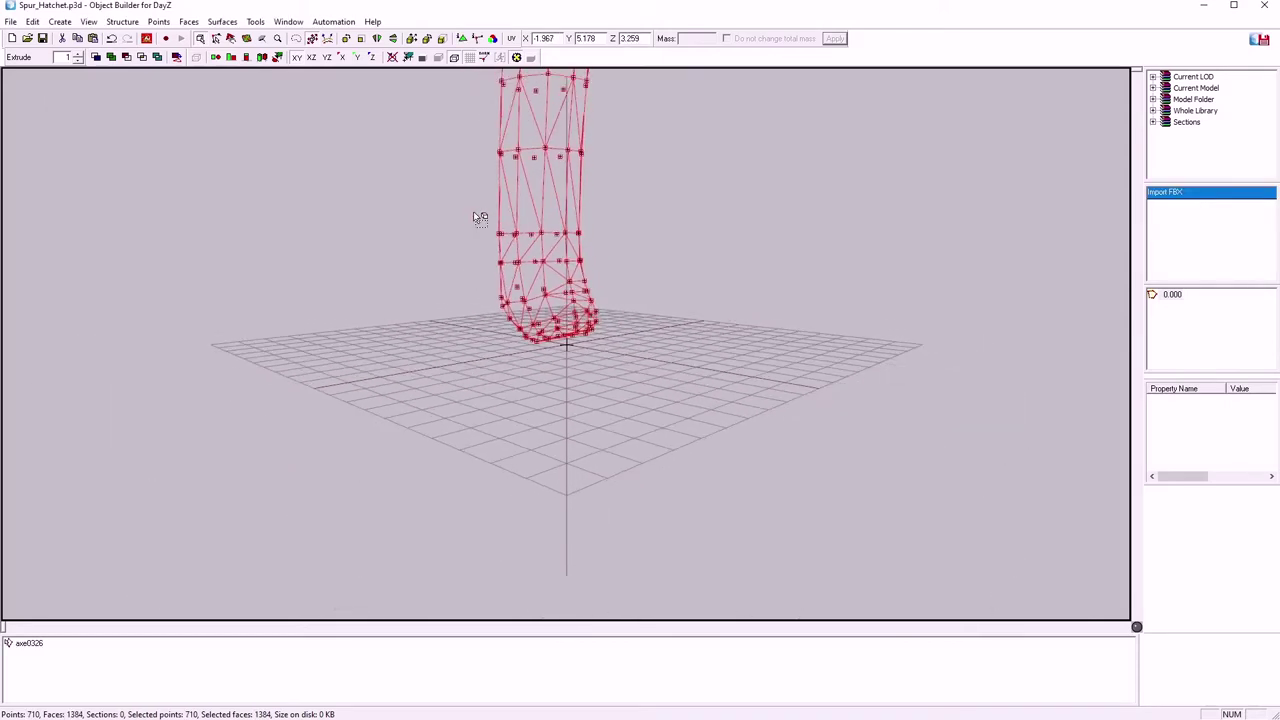
{"action": "scroll", "coordinate": [492, 205], "scroll_direction": "down", "scroll_amount": 8}
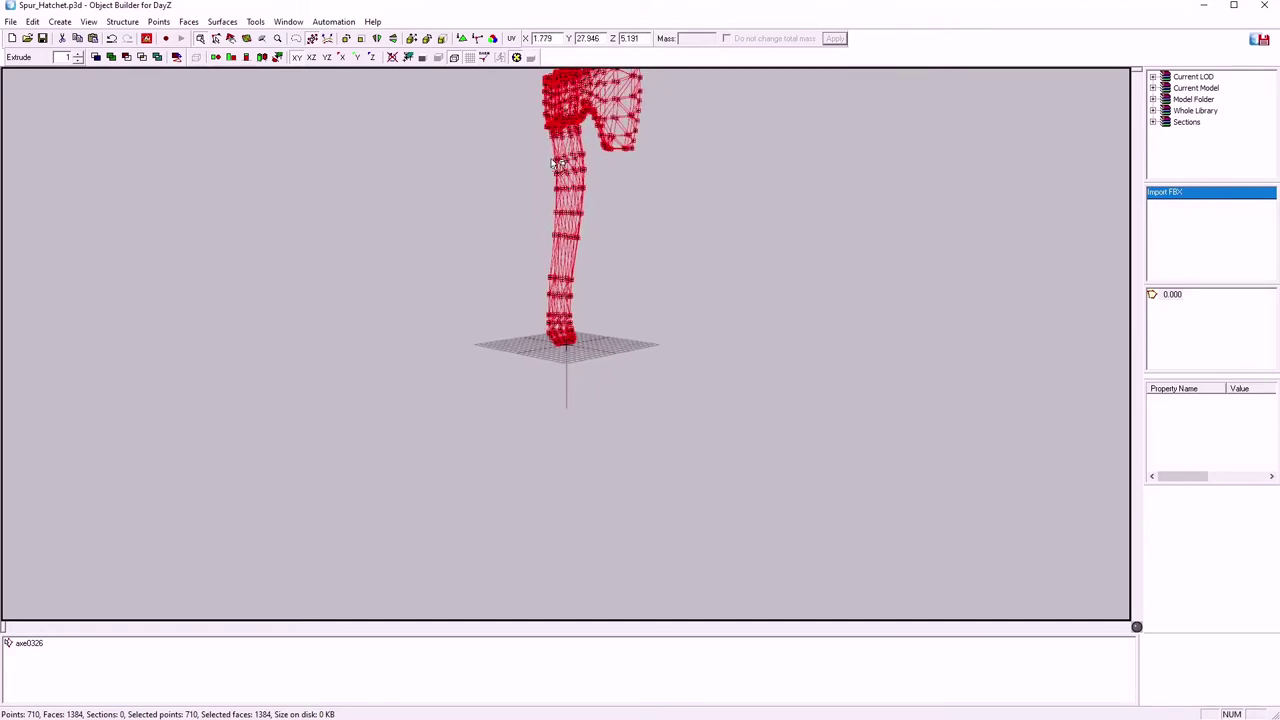
{"action": "key", "text": "Delete"}
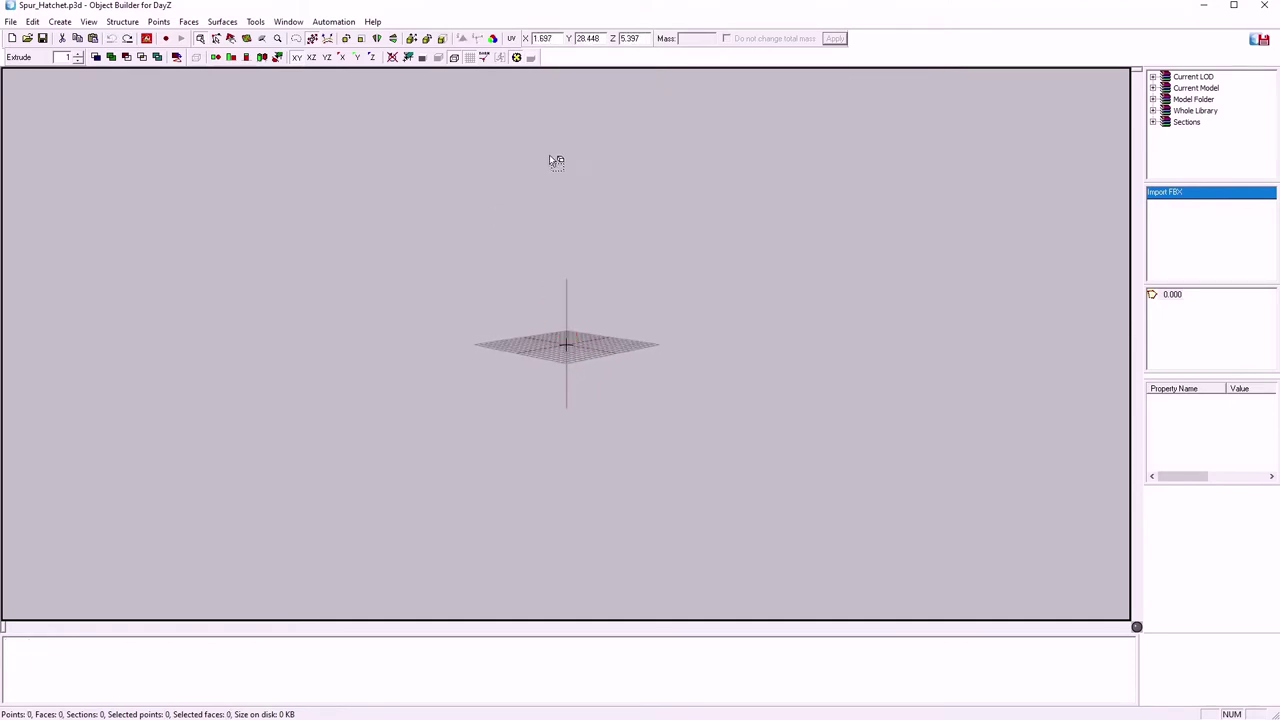
- Start another Autodesk FBX import using uploads_files_2957563_axe0326.fbx from the Desktop
{"action": "left_click", "coordinate": [12, 21]}
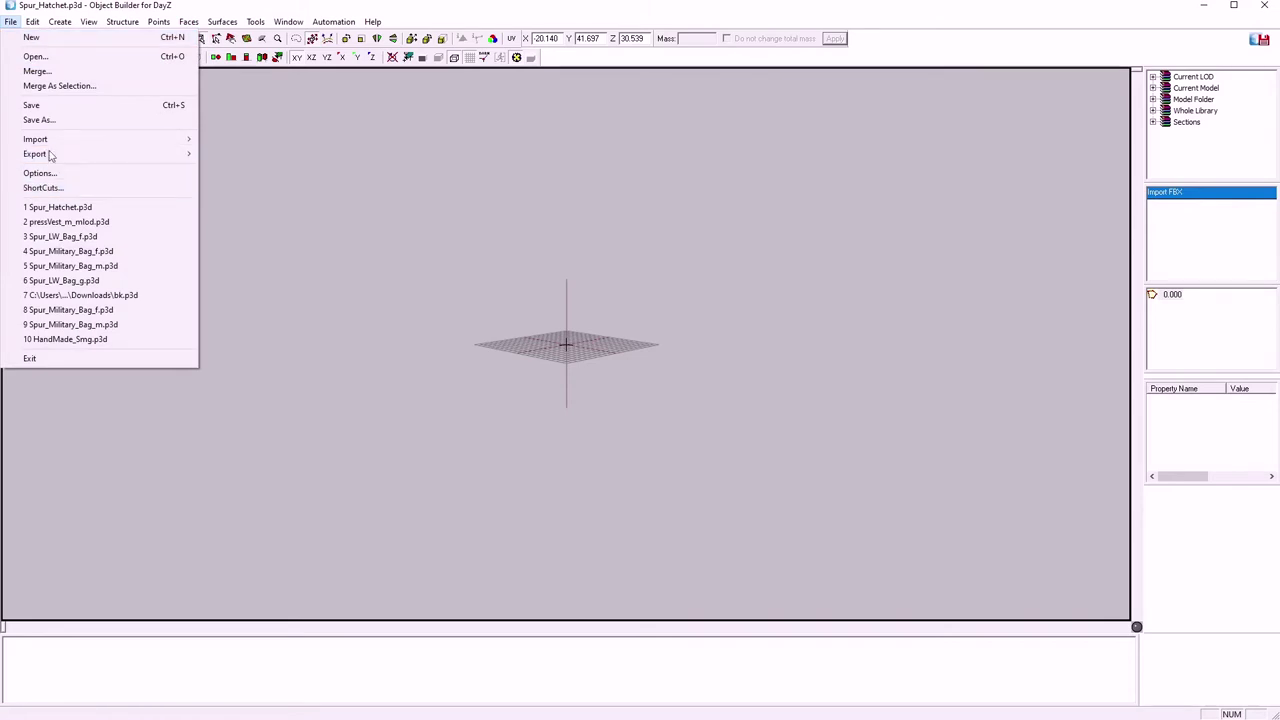
{"action": "mouse_move", "coordinate": [88, 143]}
{"action": "left_click", "coordinate": [239, 247]}
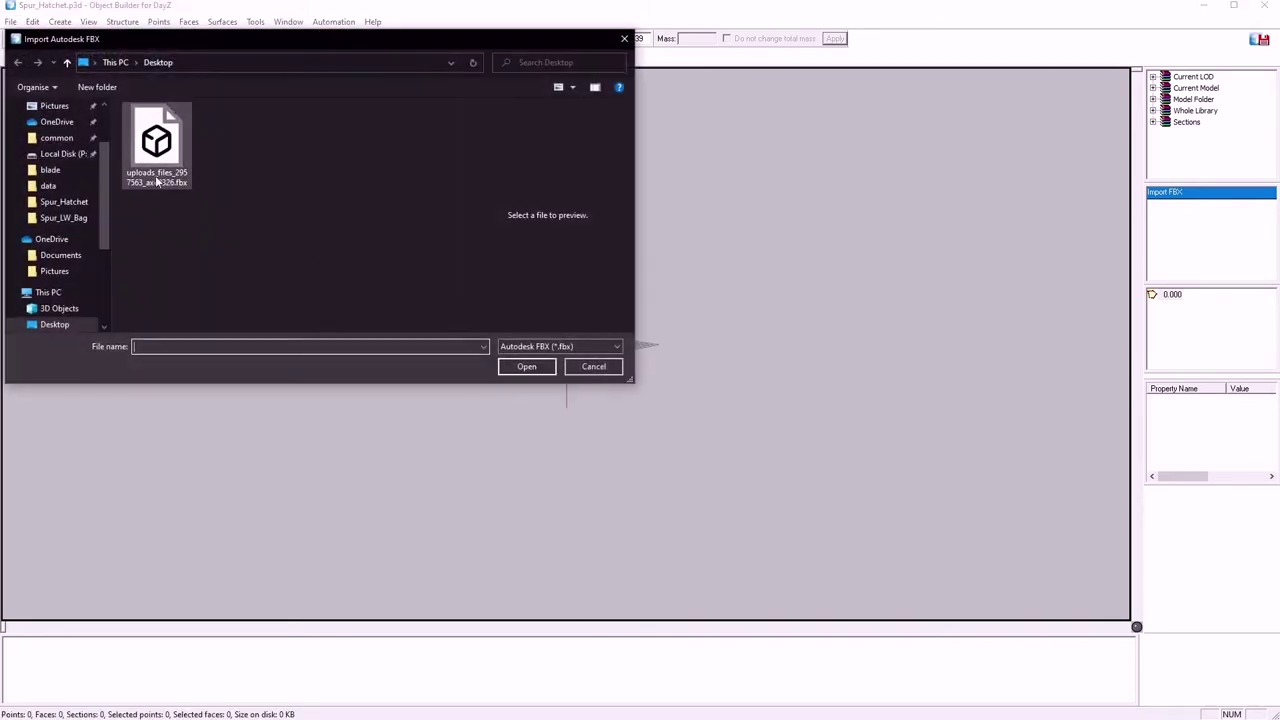
{"action": "left_click", "coordinate": [155, 165]}
{"action": "double_click", "coordinate": [155, 165]}
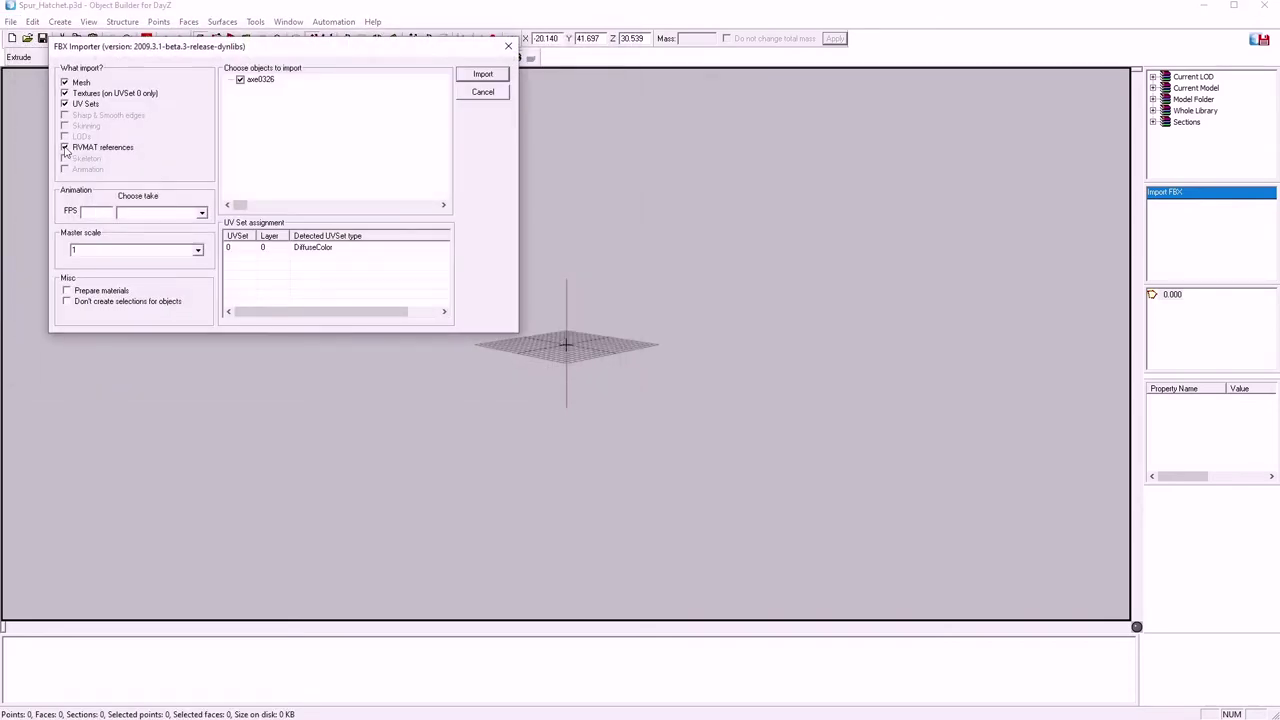
- Import the axe0326 mesh with UV sets, without textures or RVMAT references, at master scale 0.01, and inspect its size
{"action": "left_click", "coordinate": [197, 251]}
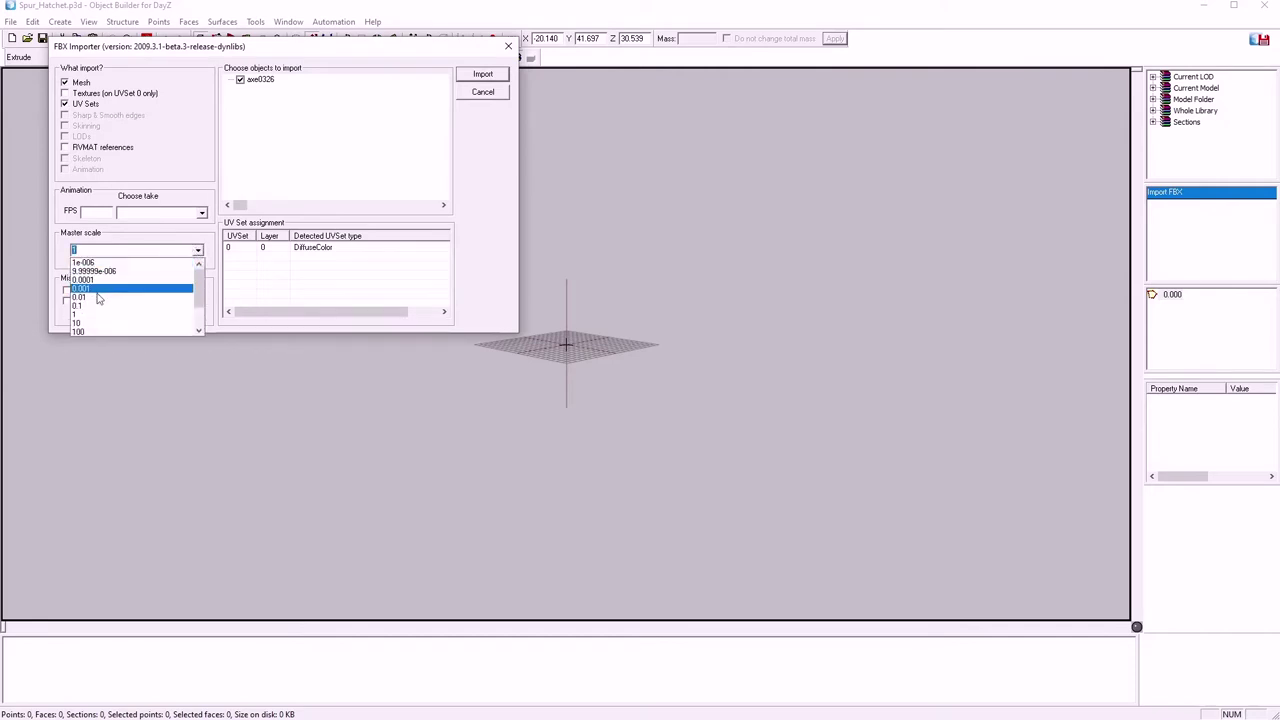
{"action": "left_click", "coordinate": [100, 301]}
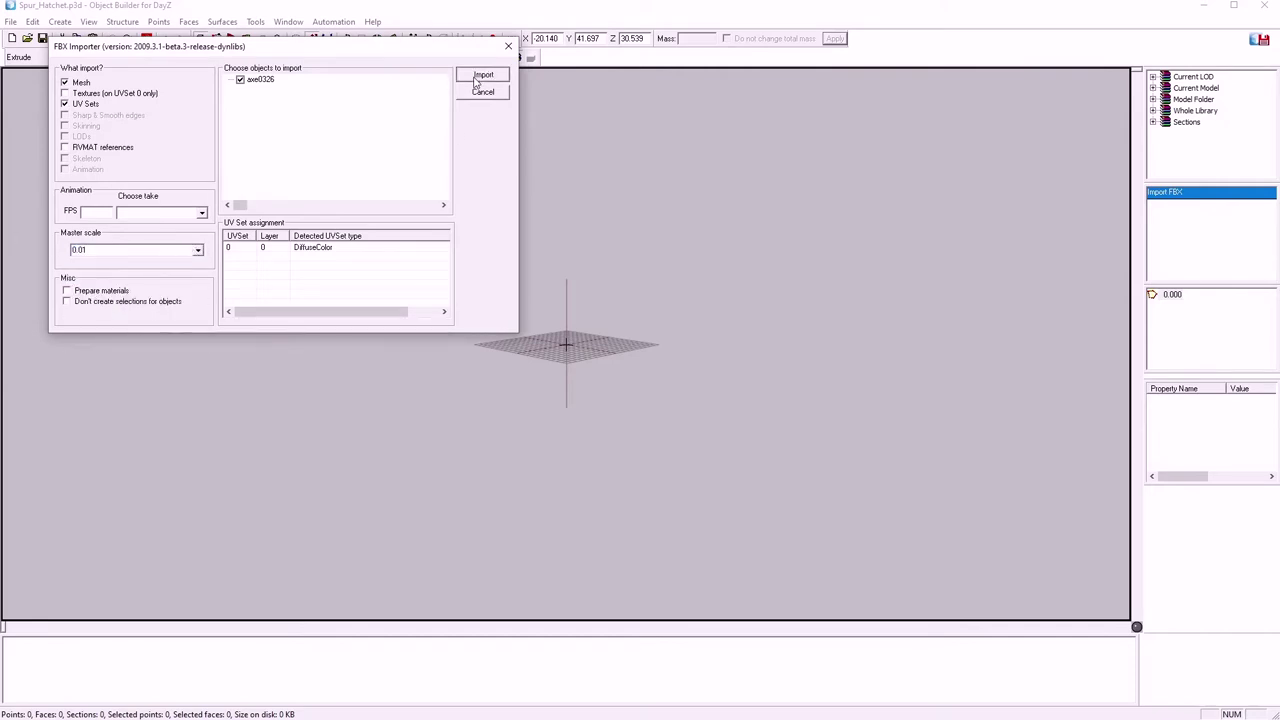
{"action": "left_click", "coordinate": [474, 79]}
{"action": "scroll", "coordinate": [572, 345], "scroll_direction": "up", "scroll_amount": 5}
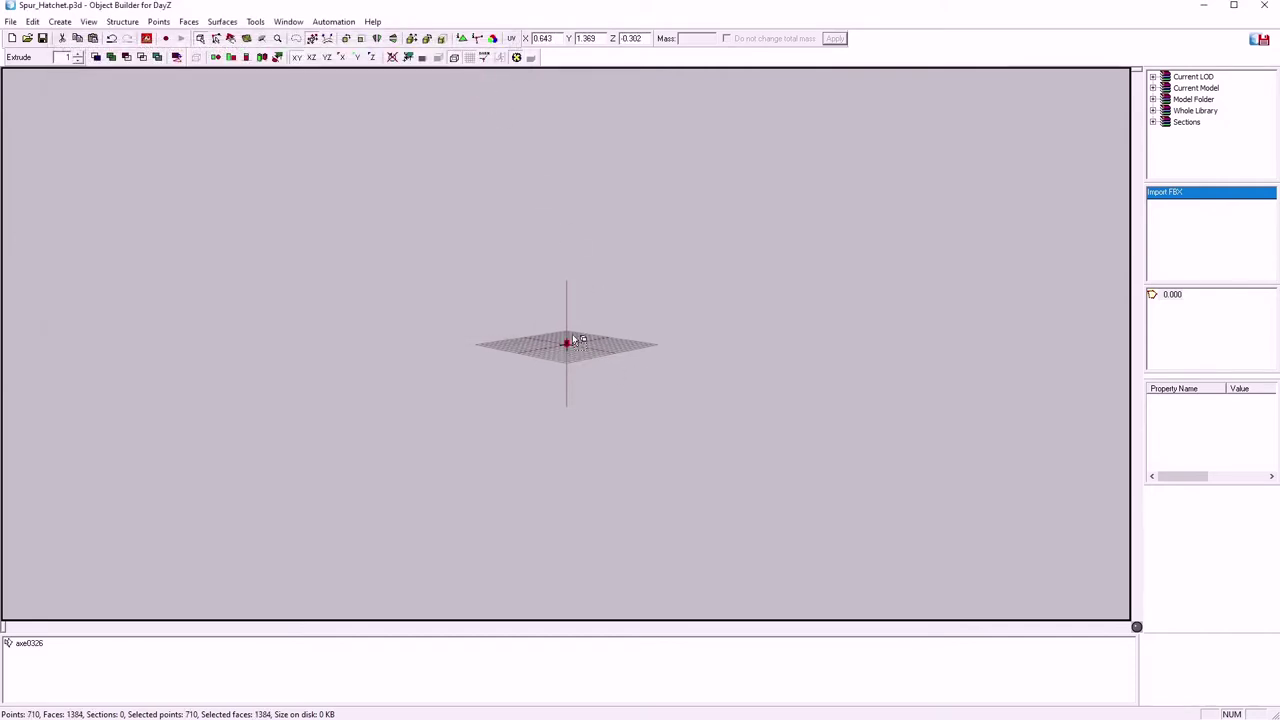
{"action": "scroll", "coordinate": [589, 328], "scroll_direction": "up", "scroll_amount": 8}
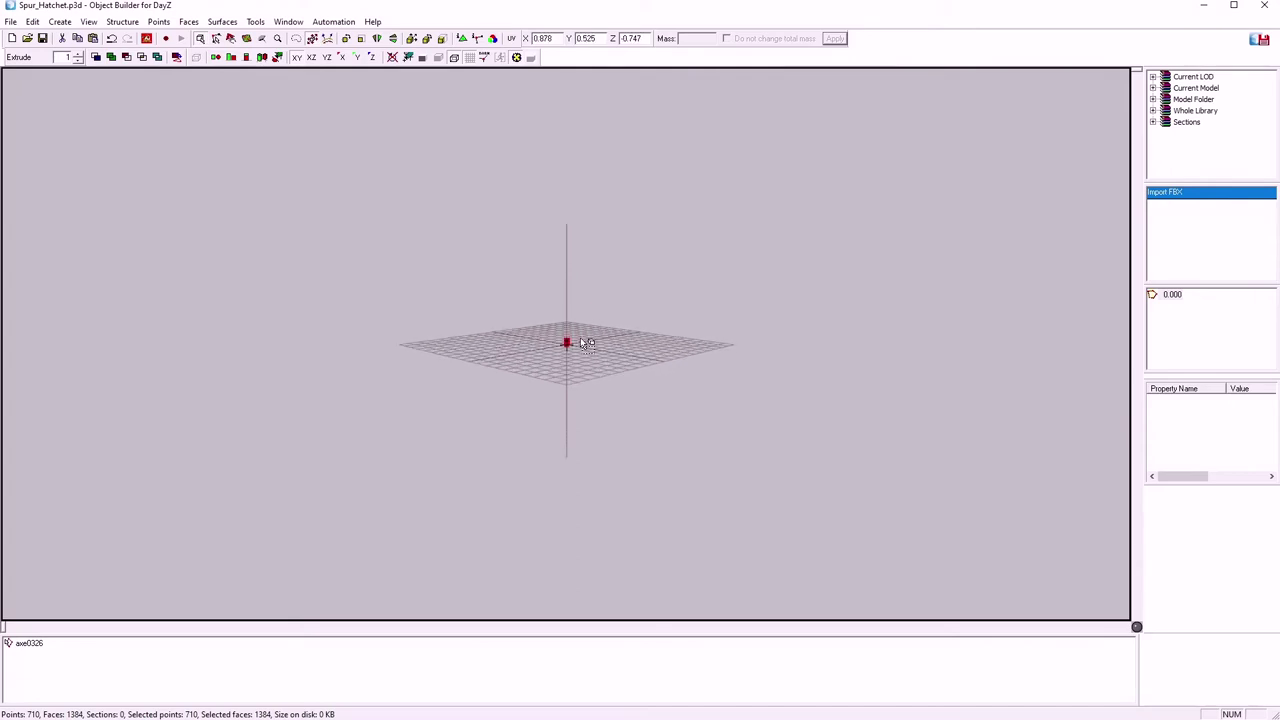
{"action": "scroll", "coordinate": [568, 314], "scroll_direction": "up", "scroll_amount": 8}
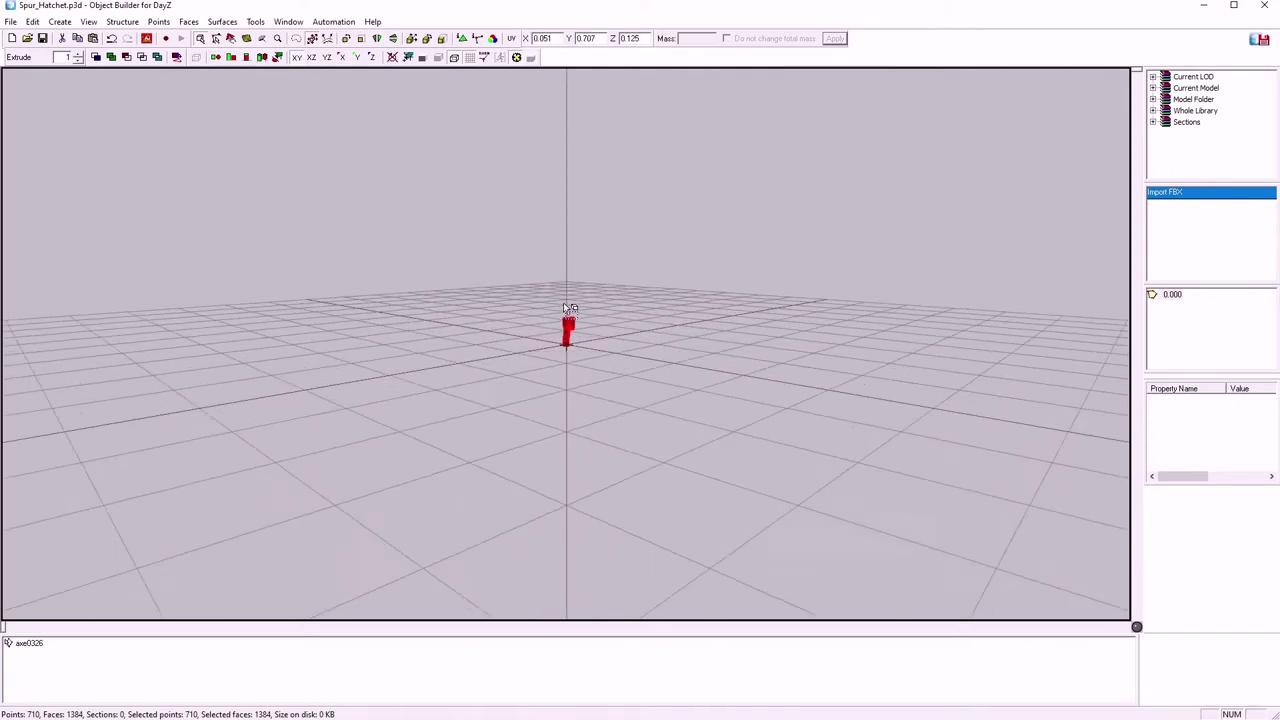
{"action": "middle_click_drag", "start_coordinate": [547, 393], "coordinate": [604, 242]}
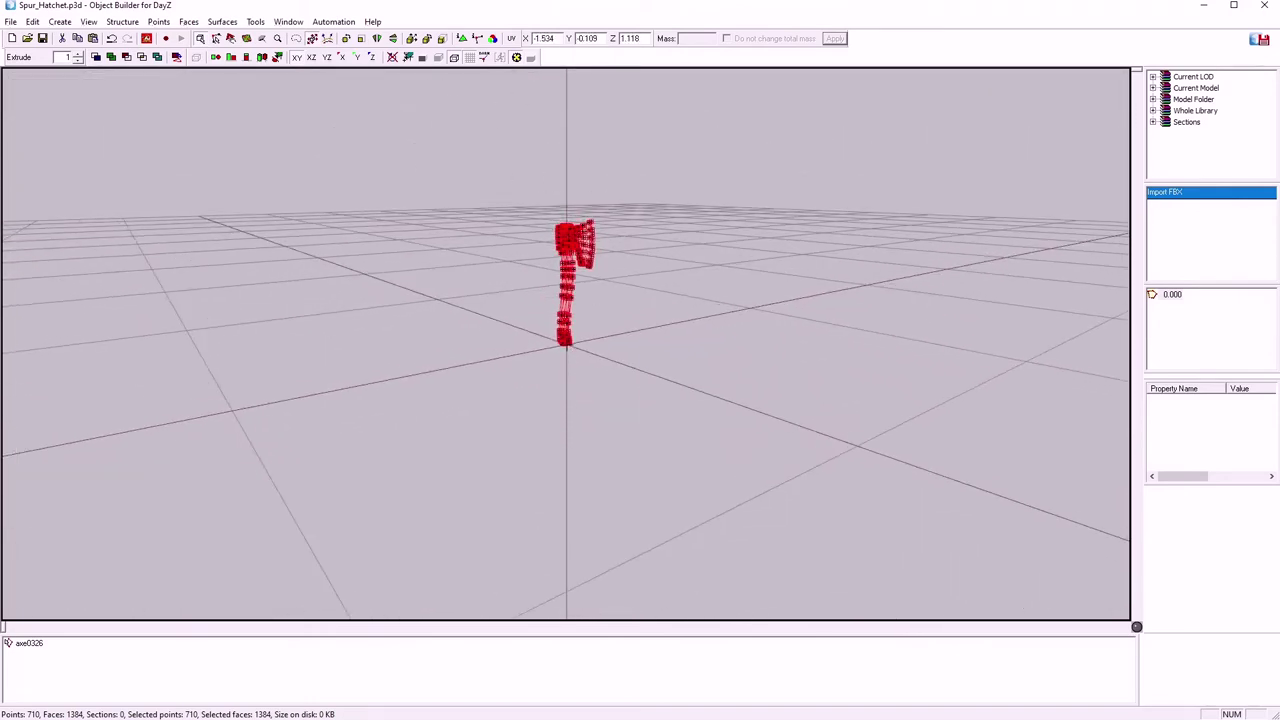
- Rename the axe0326 selection to Camo
{"action": "right_click", "coordinate": [28, 643]}
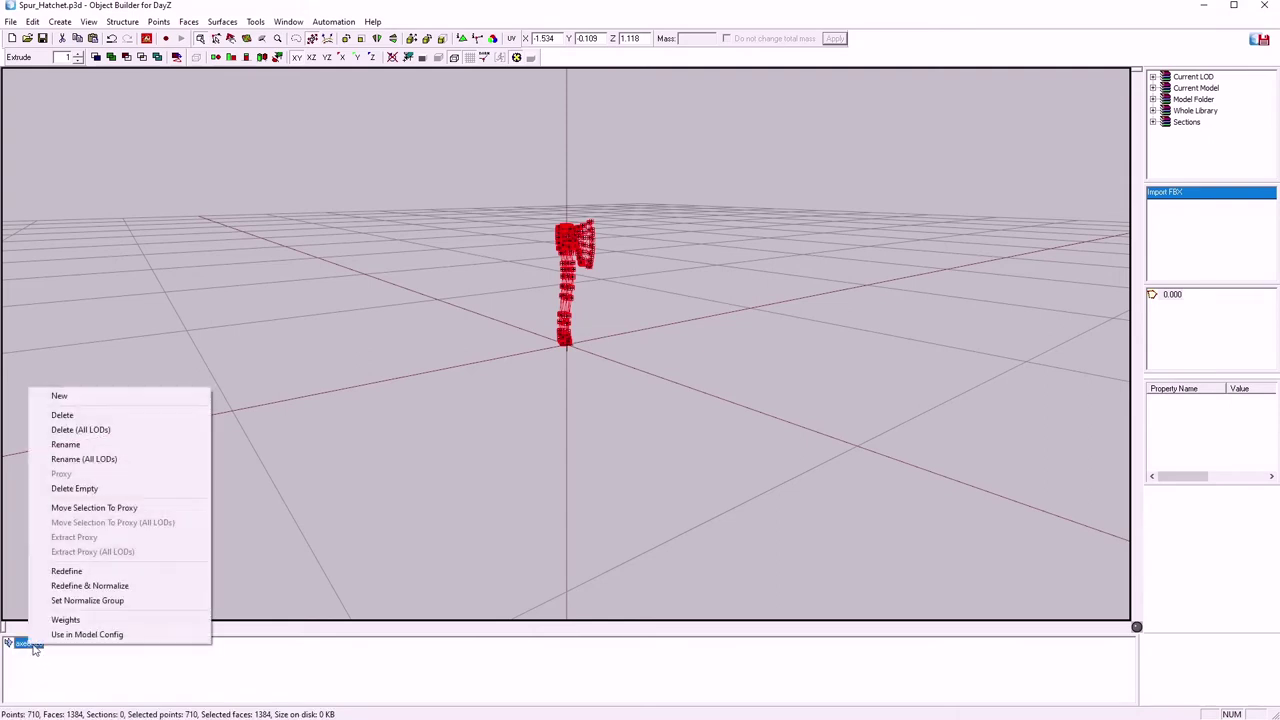
{"action": "left_click", "coordinate": [65, 446]}
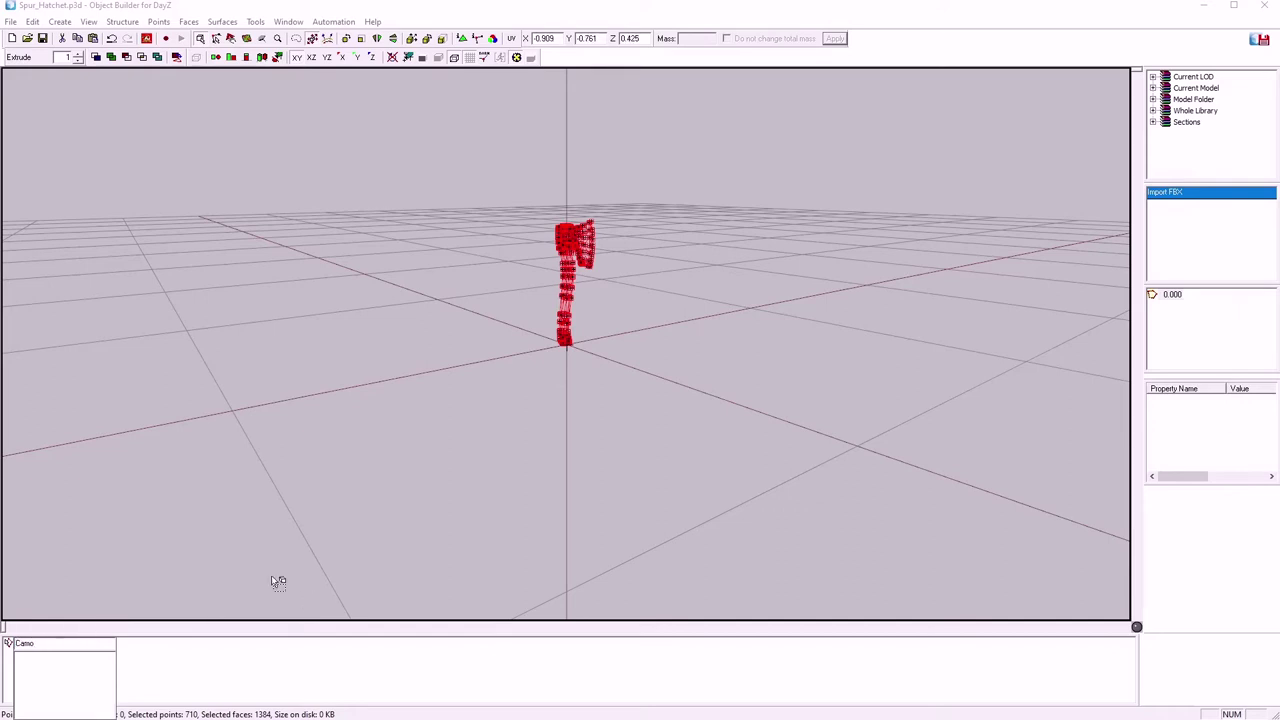
{"action": "key", "text": "Return"}
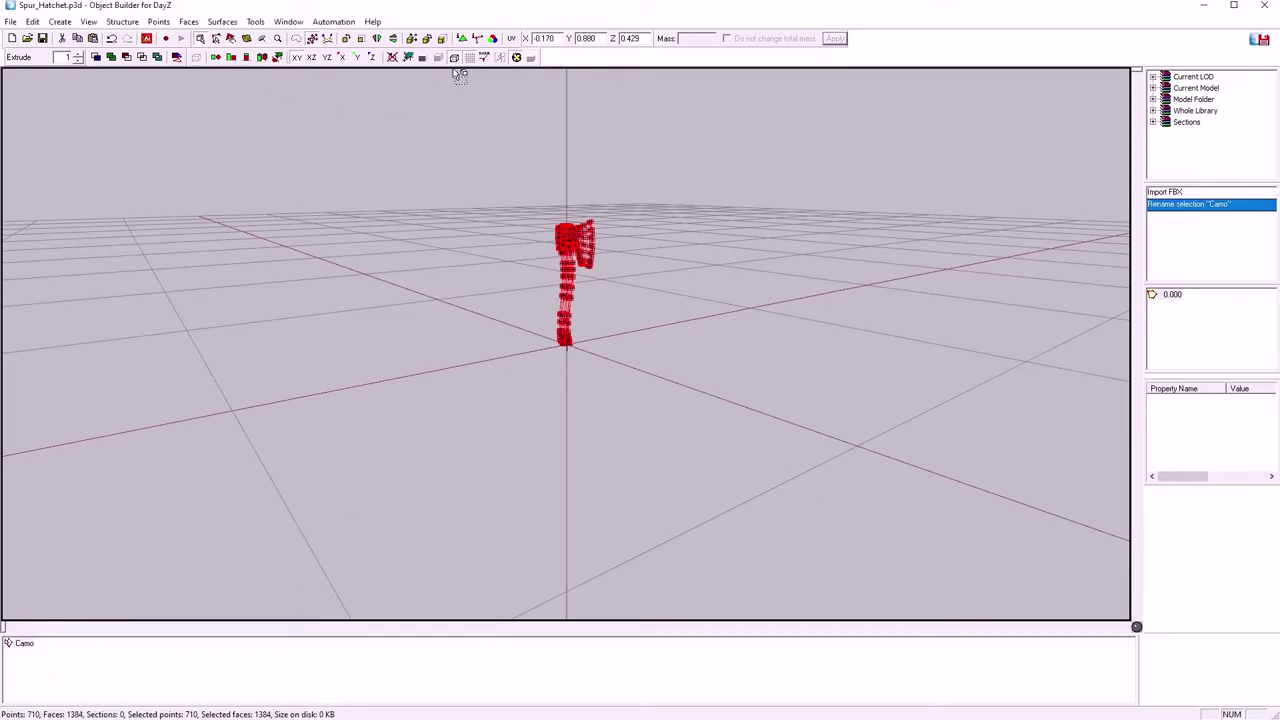
- Rename the Camo selection to Hatchet
{"action": "right_click", "coordinate": [22, 648]}
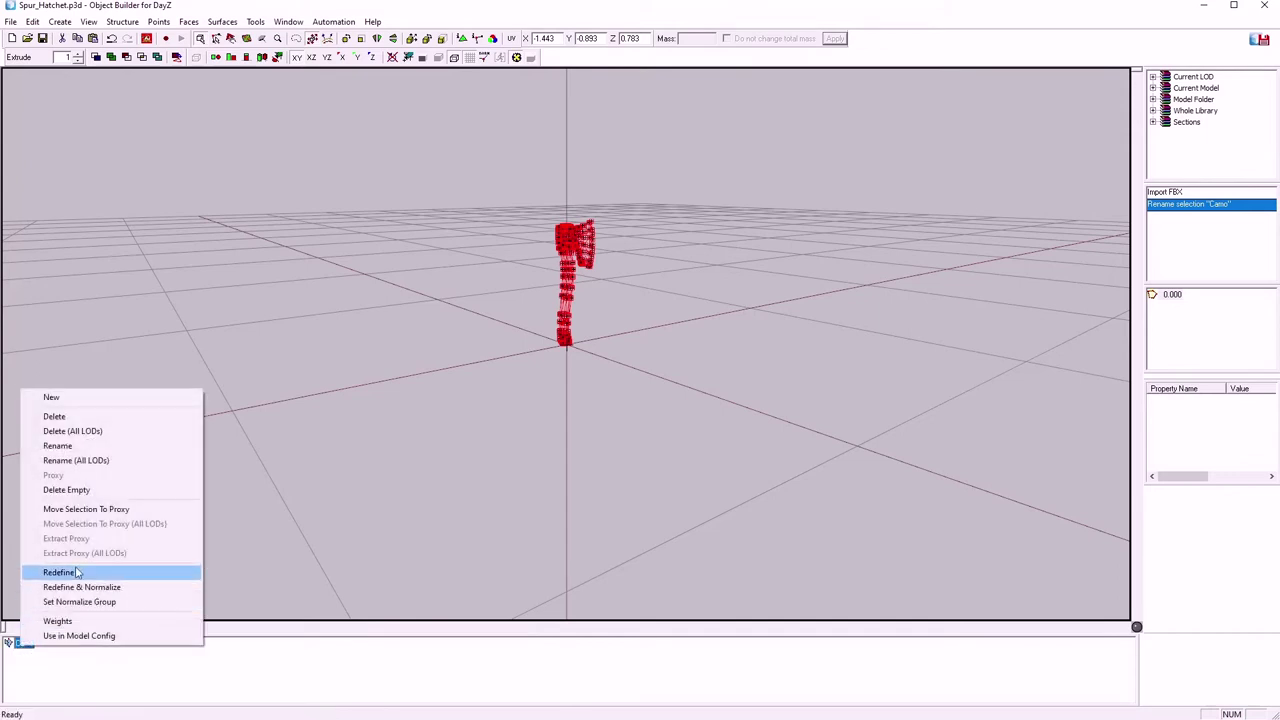
{"action": "left_click", "coordinate": [68, 447]}
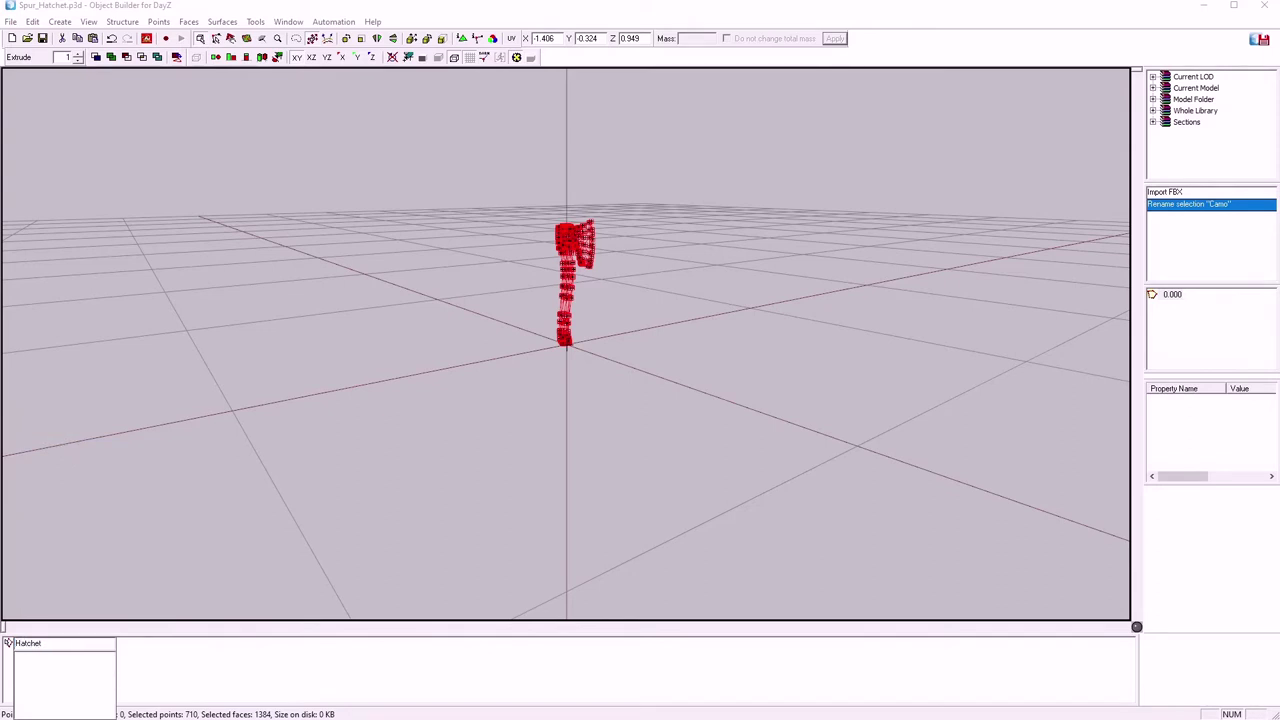
{"action": "key", "text": "Return"}
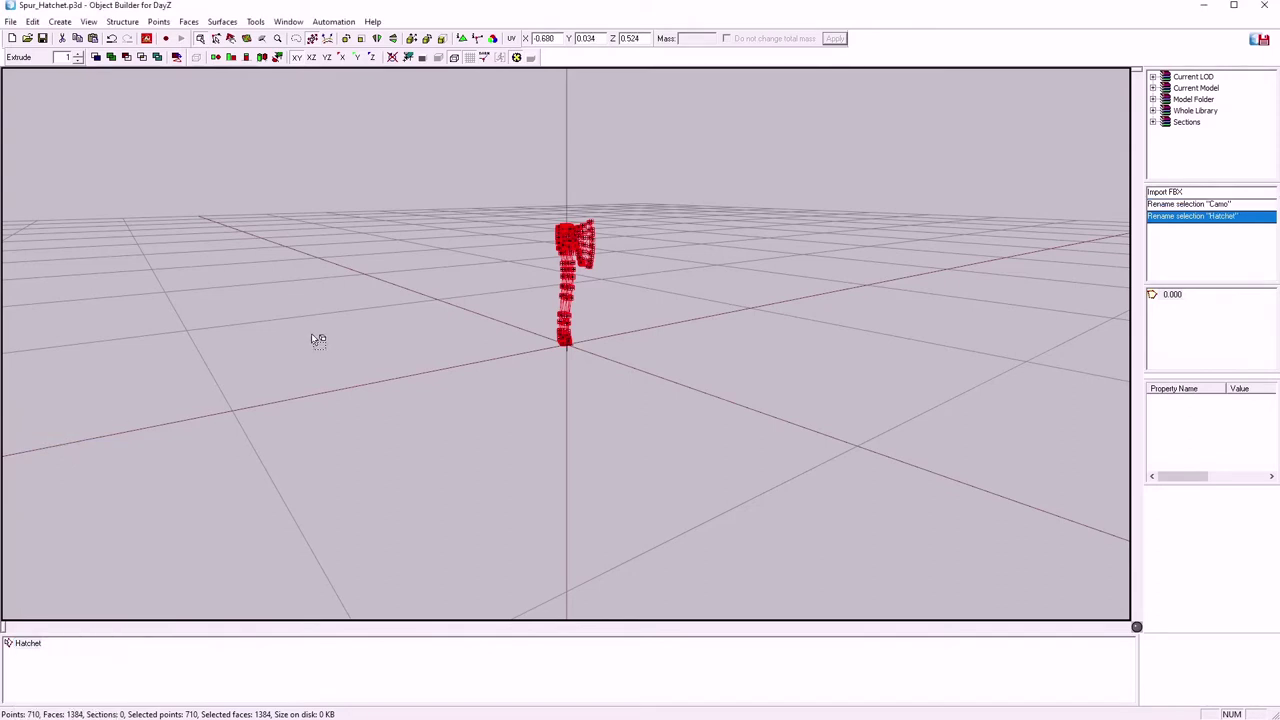
- Assign Spur_Hatchet_co.tga from the Spur_Hatchet data folder as the texture of all selected axe faces in Face Properties
{"action": "left_click", "coordinate": [462, 38]}
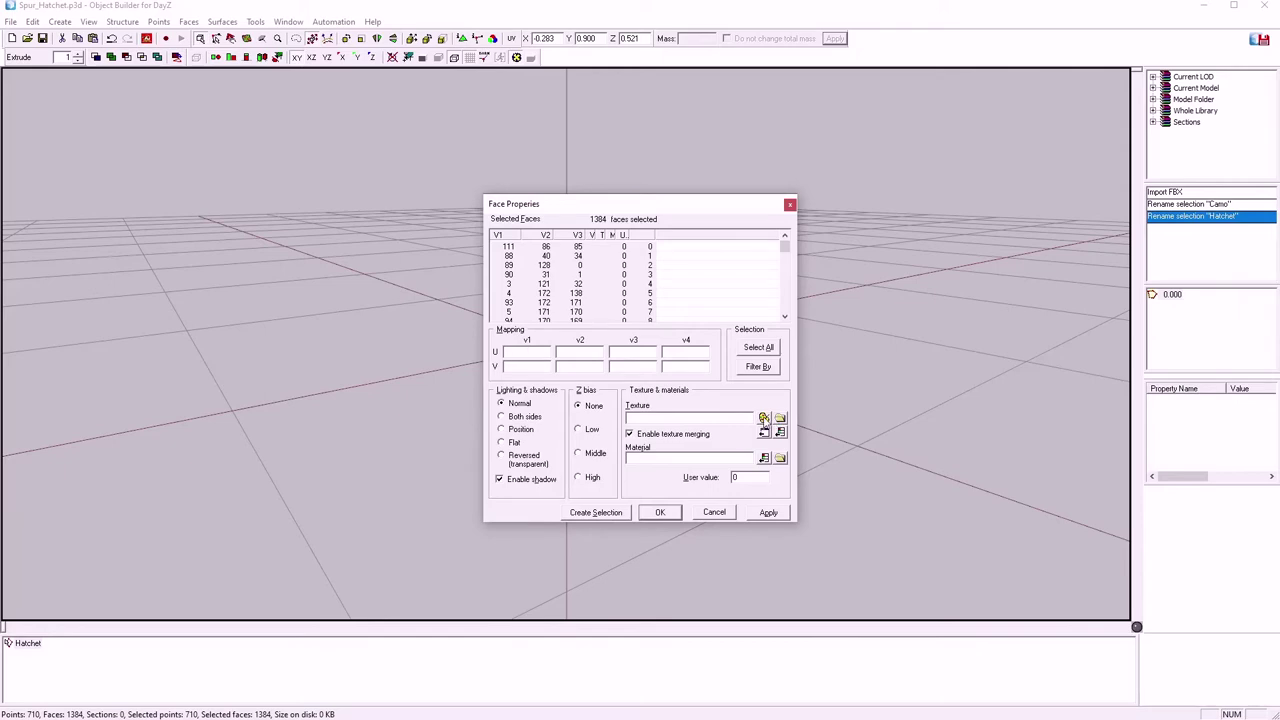
{"action": "left_click", "coordinate": [780, 419]}
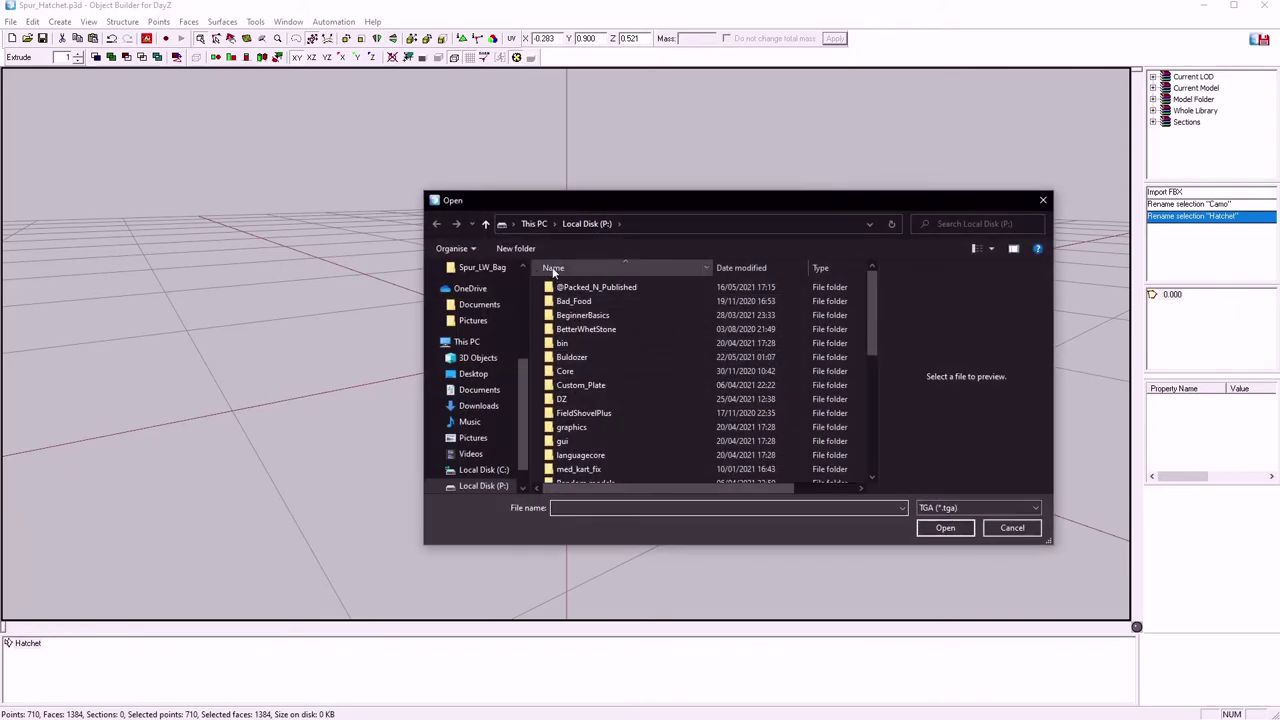
{"action": "scroll", "coordinate": [580, 420], "scroll_direction": "down", "scroll_amount": 3}
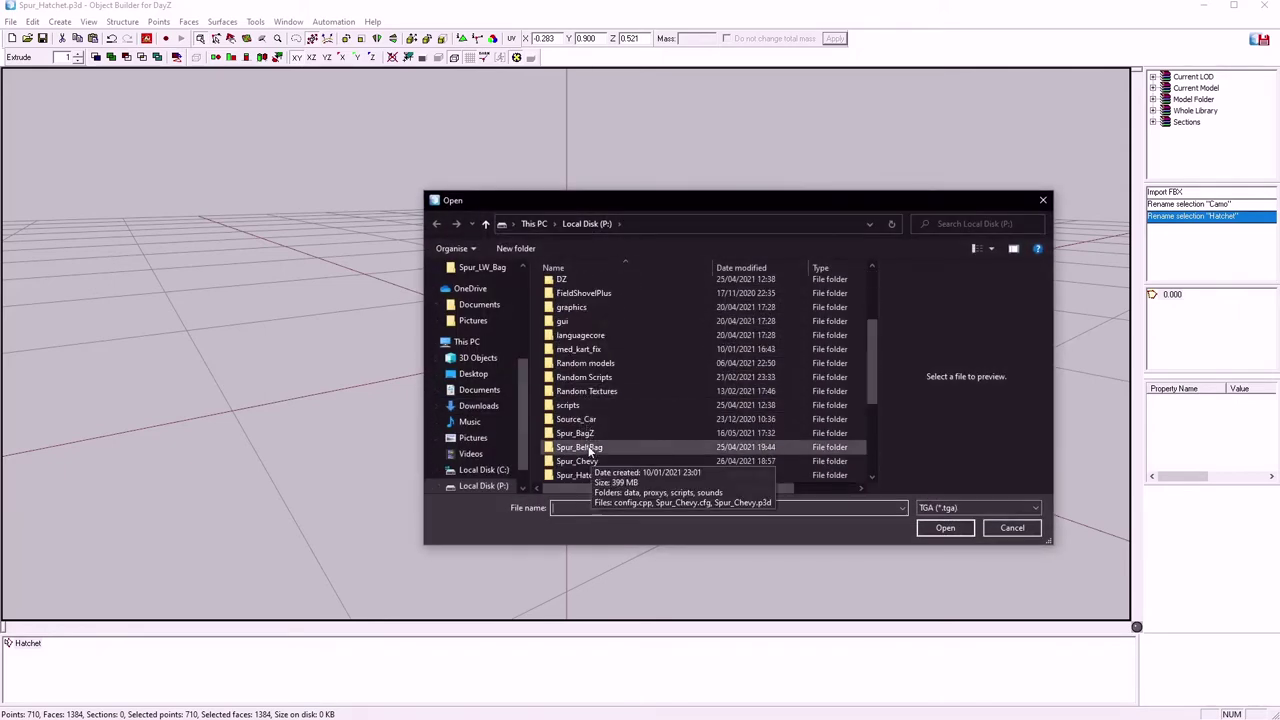
{"action": "scroll", "coordinate": [580, 462], "scroll_direction": "down", "scroll_amount": 1}
{"action": "double_click", "coordinate": [580, 434]}
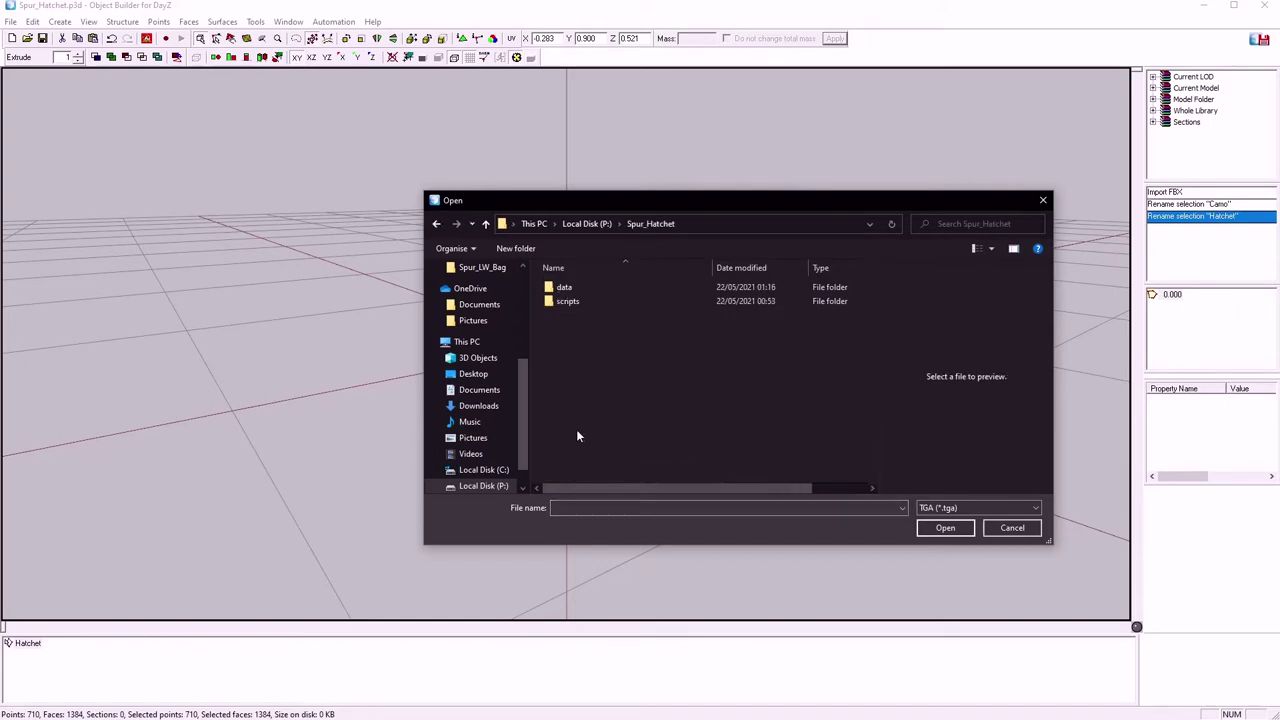
{"action": "double_click", "coordinate": [565, 290]}
{"action": "left_click", "coordinate": [586, 296]}
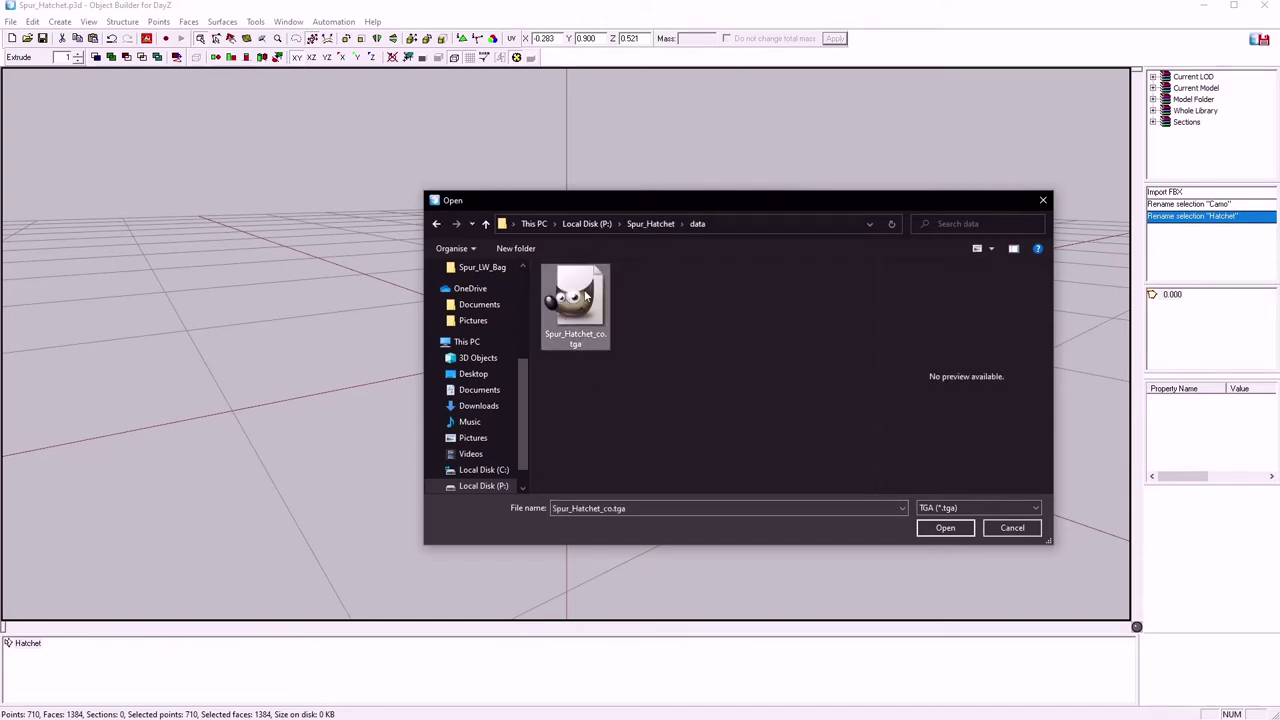
{"action": "left_click", "coordinate": [957, 532]}
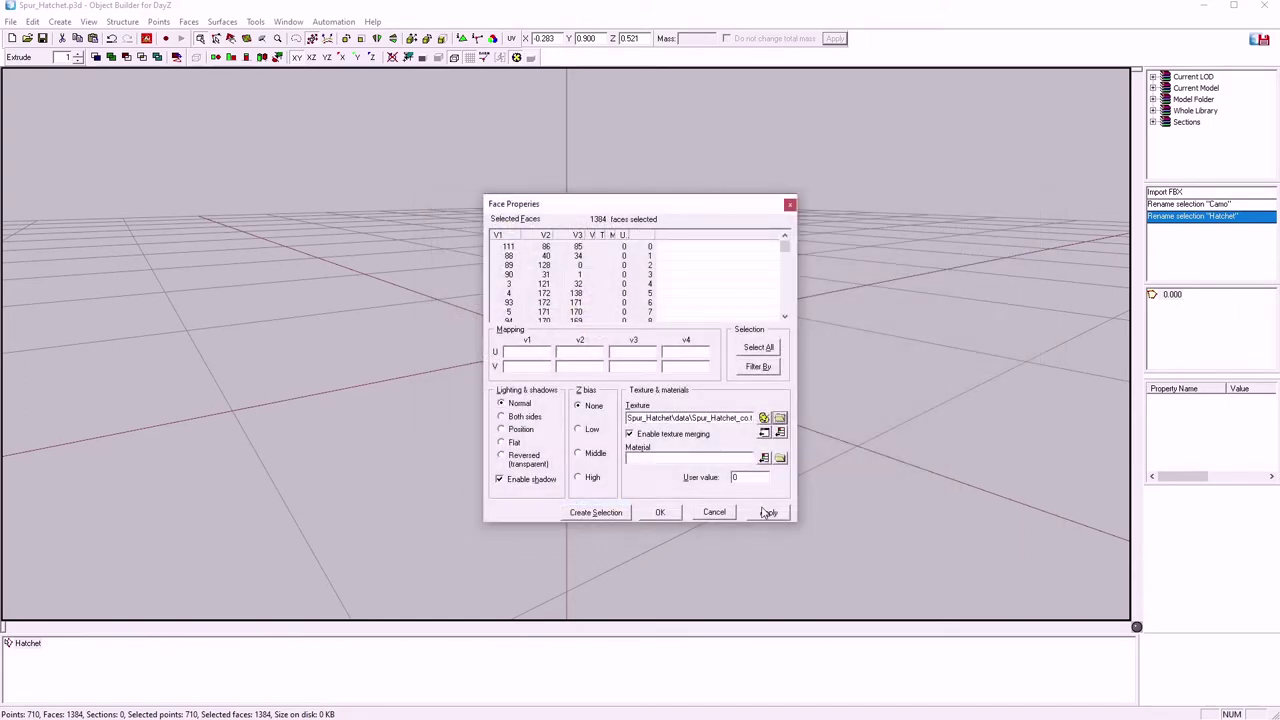
{"action": "left_click", "coordinate": [768, 513]}
{"action": "left_click", "coordinate": [668, 516]}
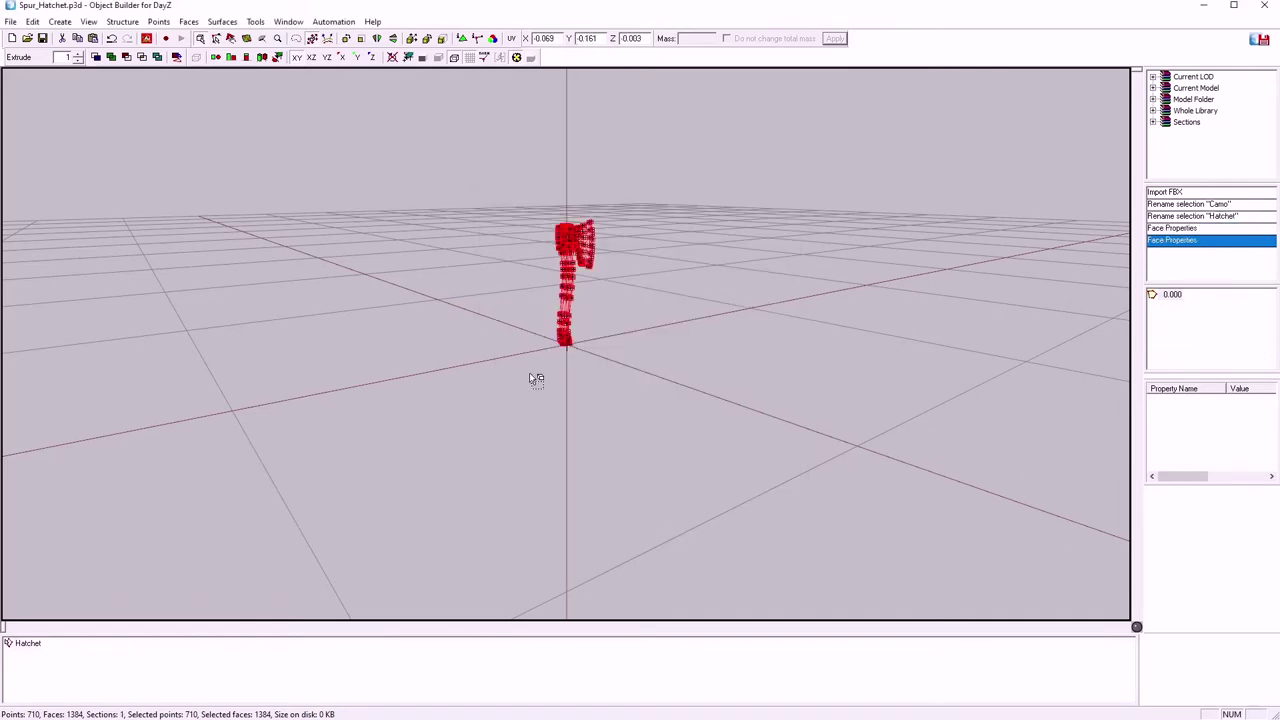
- Display the axe as a textured solid and clear the selection to inspect its surface
{"action": "scroll", "coordinate": [377, 103], "scroll_direction": "down", "scroll_amount": 3}
{"action": "left_click", "coordinate": [422, 57]}
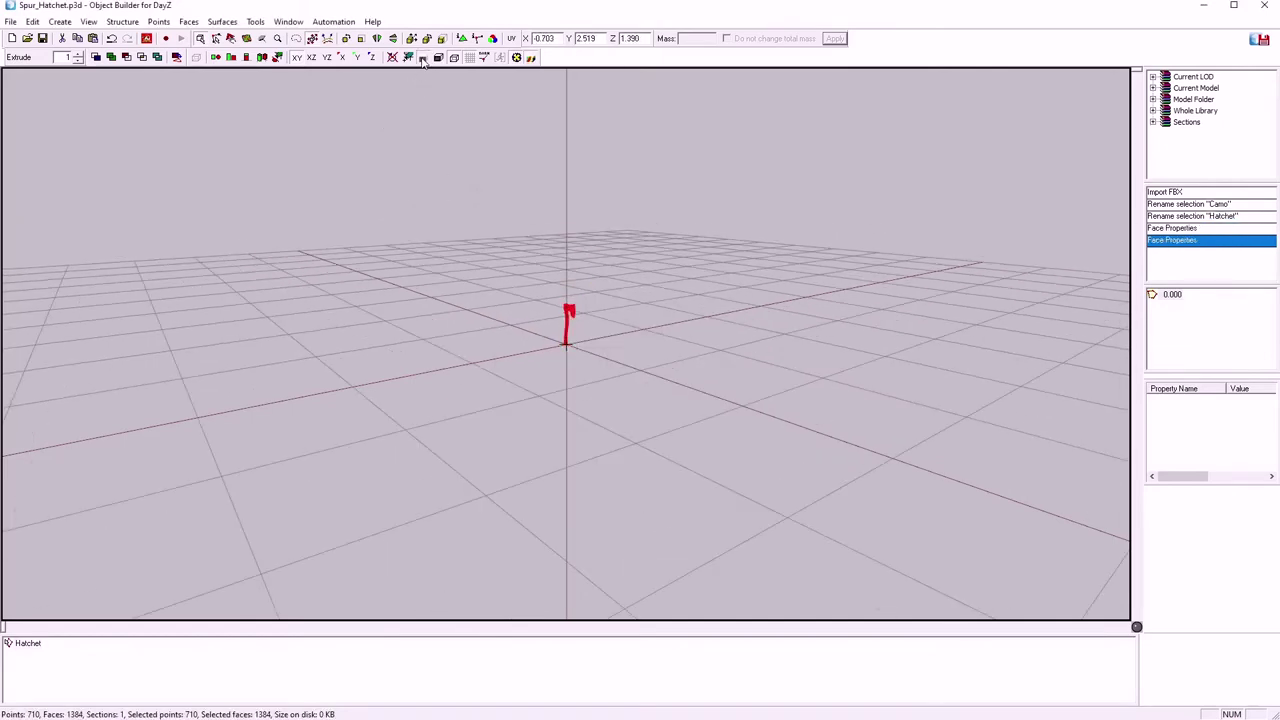
{"action": "scroll", "coordinate": [554, 304], "scroll_direction": "down", "scroll_amount": 1}
{"action": "scroll", "coordinate": [560, 310], "scroll_direction": "up", "scroll_amount": 4}
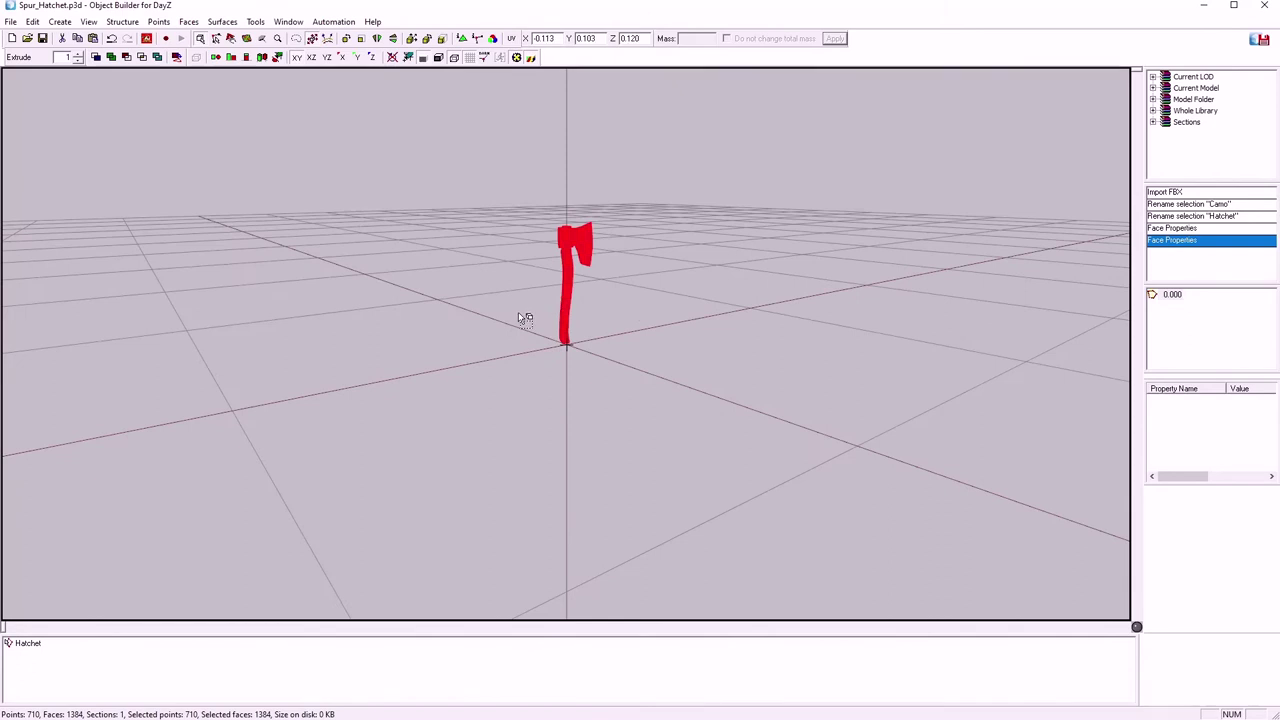
{"action": "left_click", "coordinate": [526, 319]}
{"action": "scroll", "coordinate": [580, 390], "scroll_direction": "up", "scroll_amount": 5}
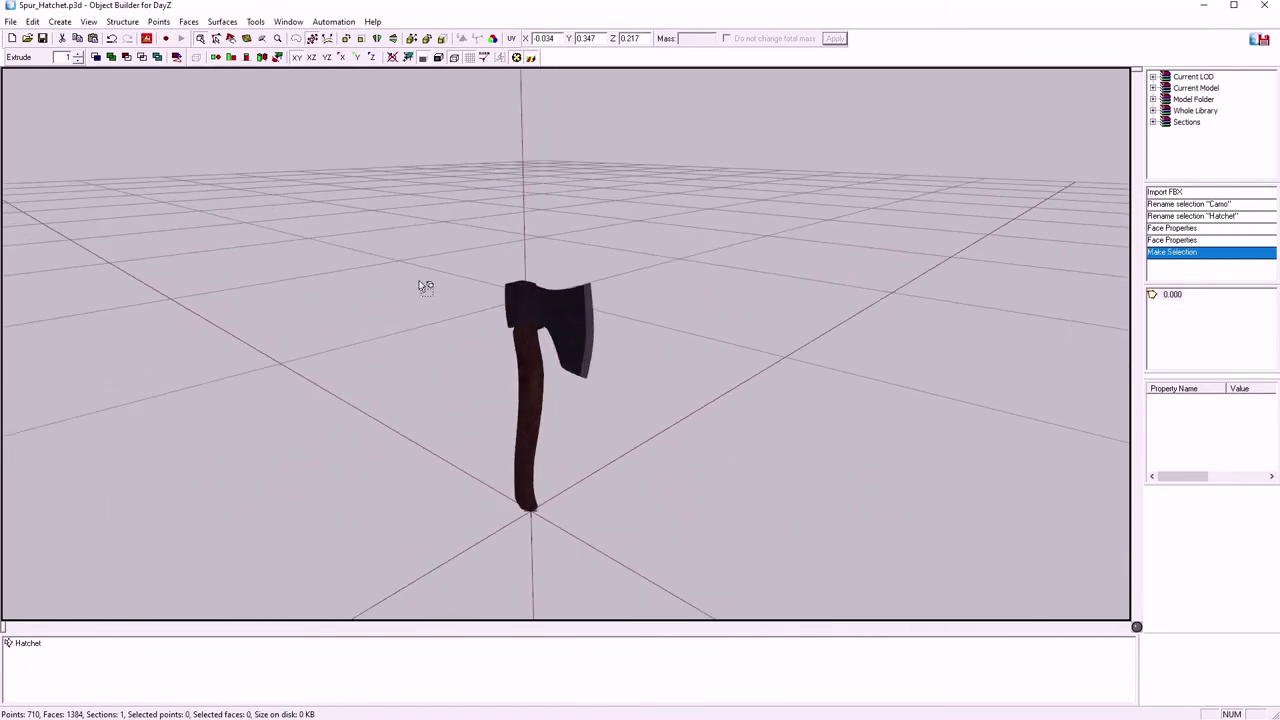
- Select the whole axe and recalculate its face normals
{"action": "left_click_drag", "start_coordinate": [403, 241], "coordinate": [674, 540]}
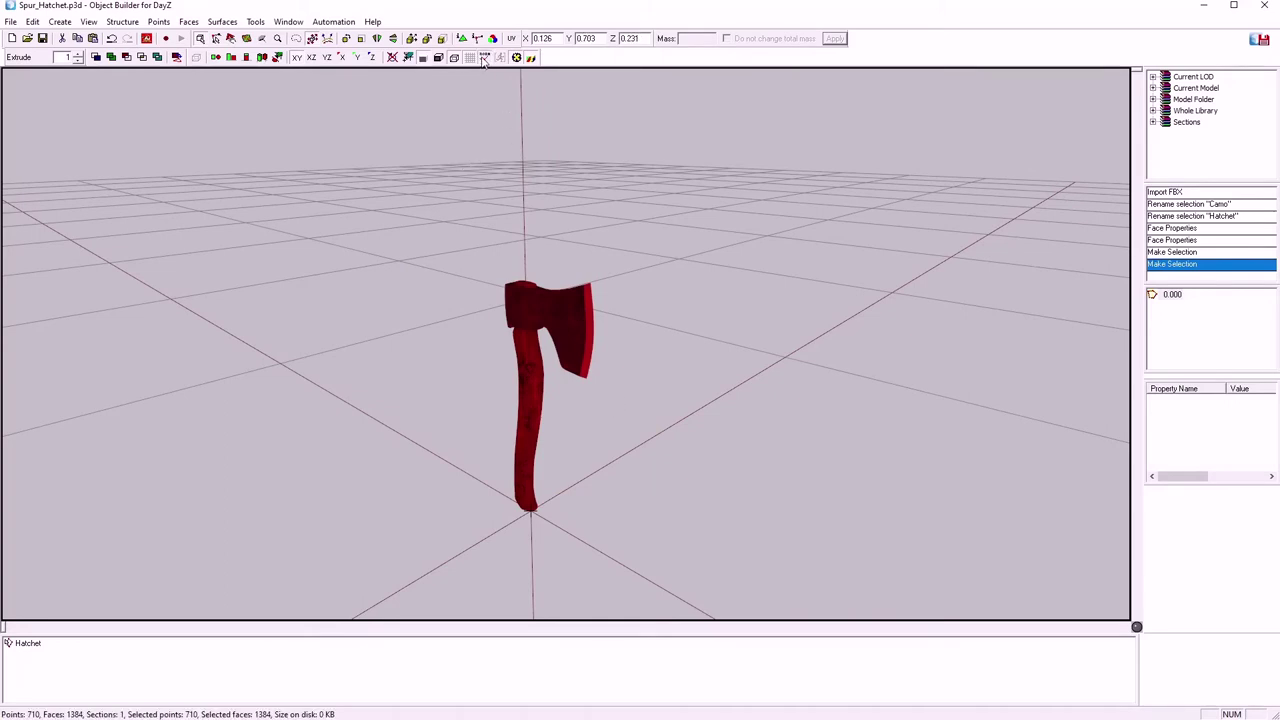
{"action": "mouse_move", "coordinate": [626, 228]}
{"action": "middle_mouse_down"}
{"action": "mouse_move", "coordinate": [626, 294]}
{"action": "mouse_move", "coordinate": [646, 289]}
{"action": "middle_mouse_up"}
{"action": "right_click_drag", "start_coordinate": [651, 290], "coordinate": [651, 289]}
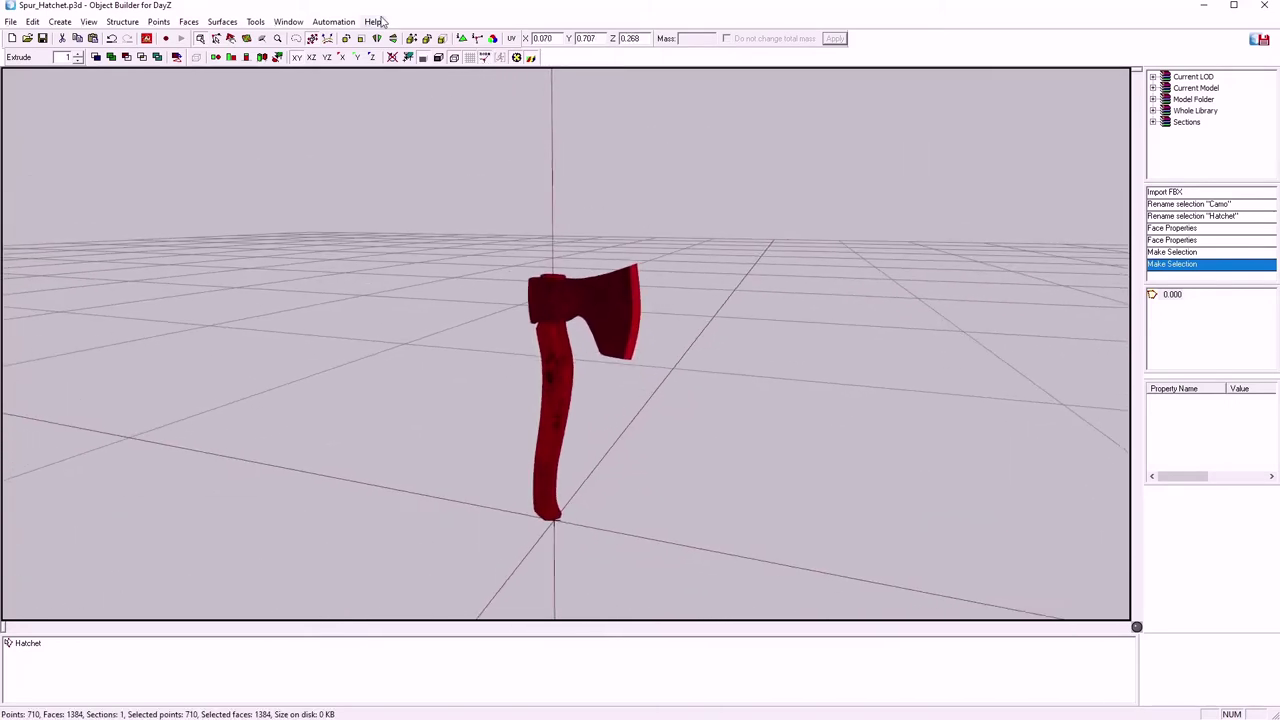
{"action": "left_click", "coordinate": [424, 58]}
{"action": "left_click", "coordinate": [424, 59]}
{"action": "key", "text": "F5"}
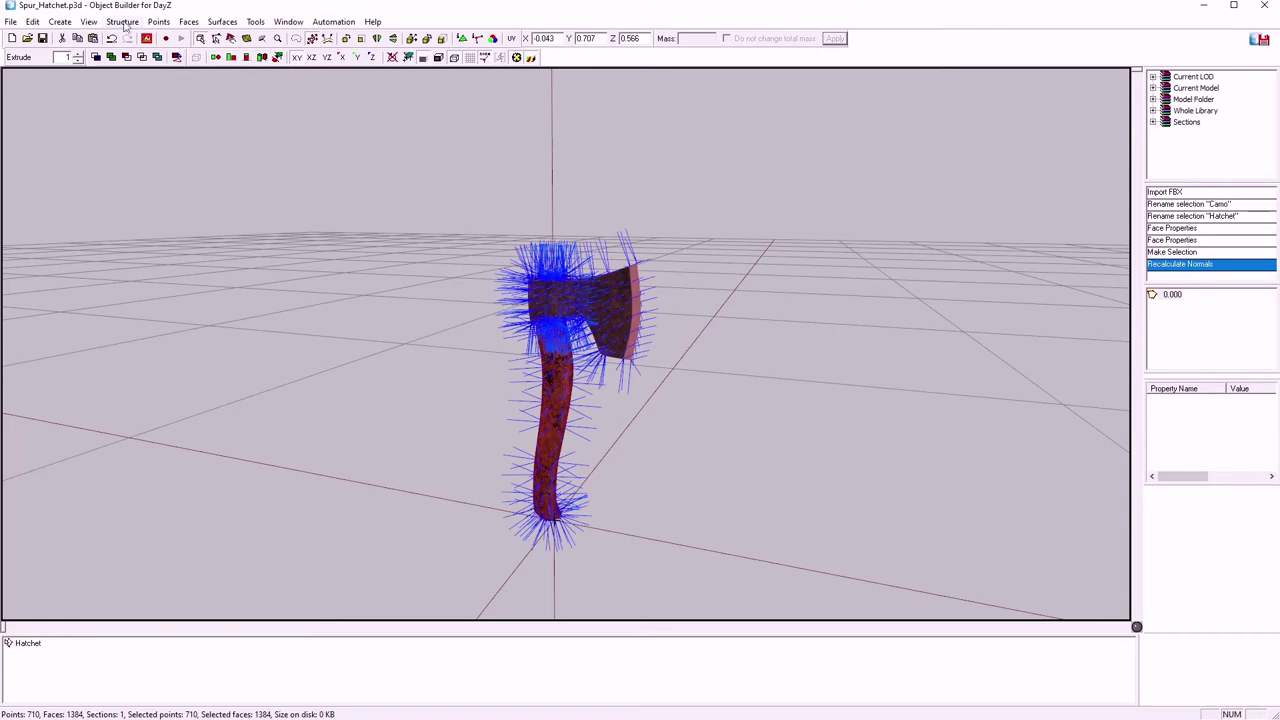
- Hide the normals display, deselect the axe and inspect its textured surface from several sides
{"action": "left_click", "coordinate": [186, 22]}
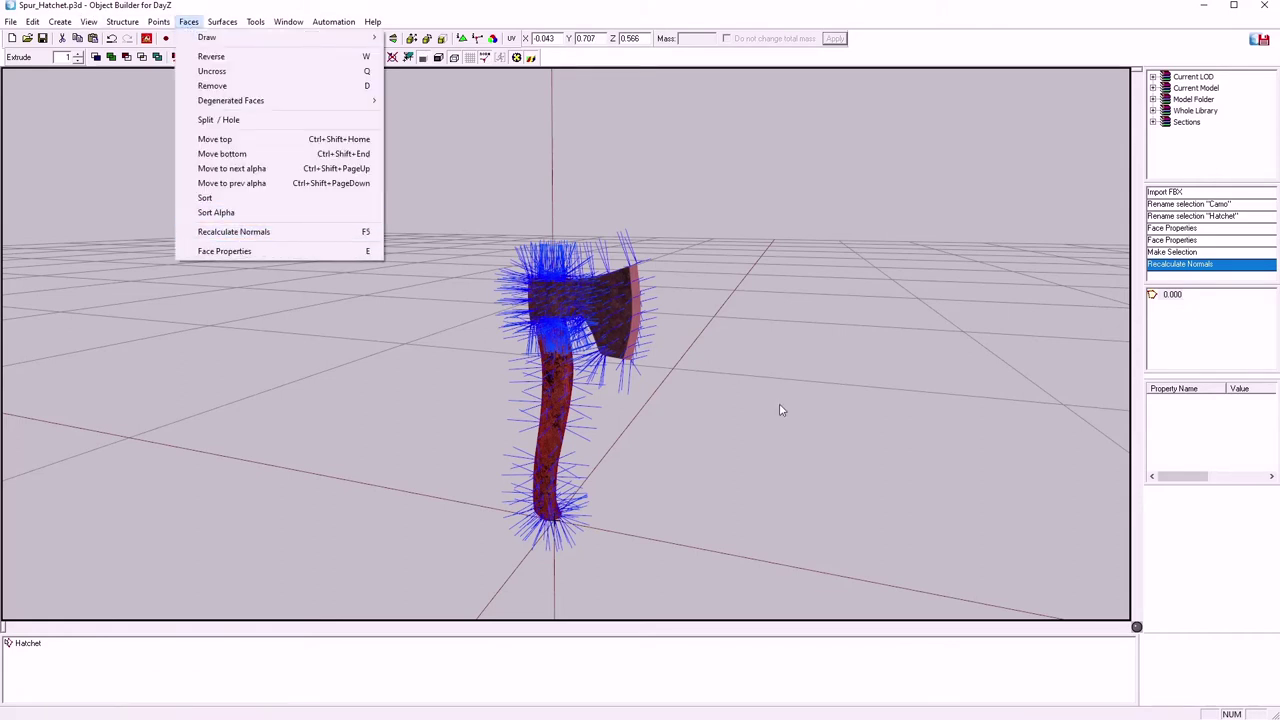
{"action": "left_click", "coordinate": [790, 436]}
{"action": "left_click_drag", "start_coordinate": [790, 436], "coordinate": [760, 436], "text": "alt"}
{"action": "mouse_move", "coordinate": [390, 228]}
{"action": "left_mouse_down"}
{"action": "mouse_move", "coordinate": [834, 660]}
{"action": "mouse_move", "coordinate": [830, 620]}
{"action": "left_mouse_up"}
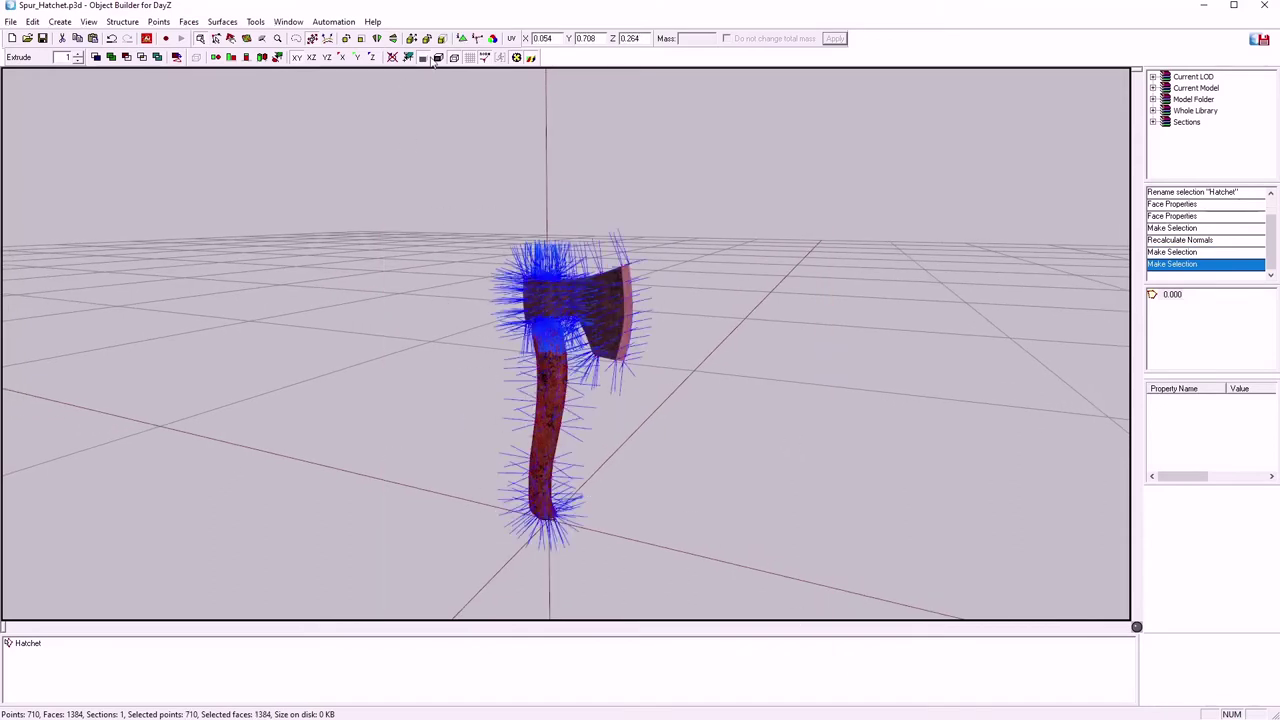
{"action": "left_click", "coordinate": [485, 59]}
{"action": "middle_click_drag", "start_coordinate": [698, 320], "coordinate": [738, 364]}
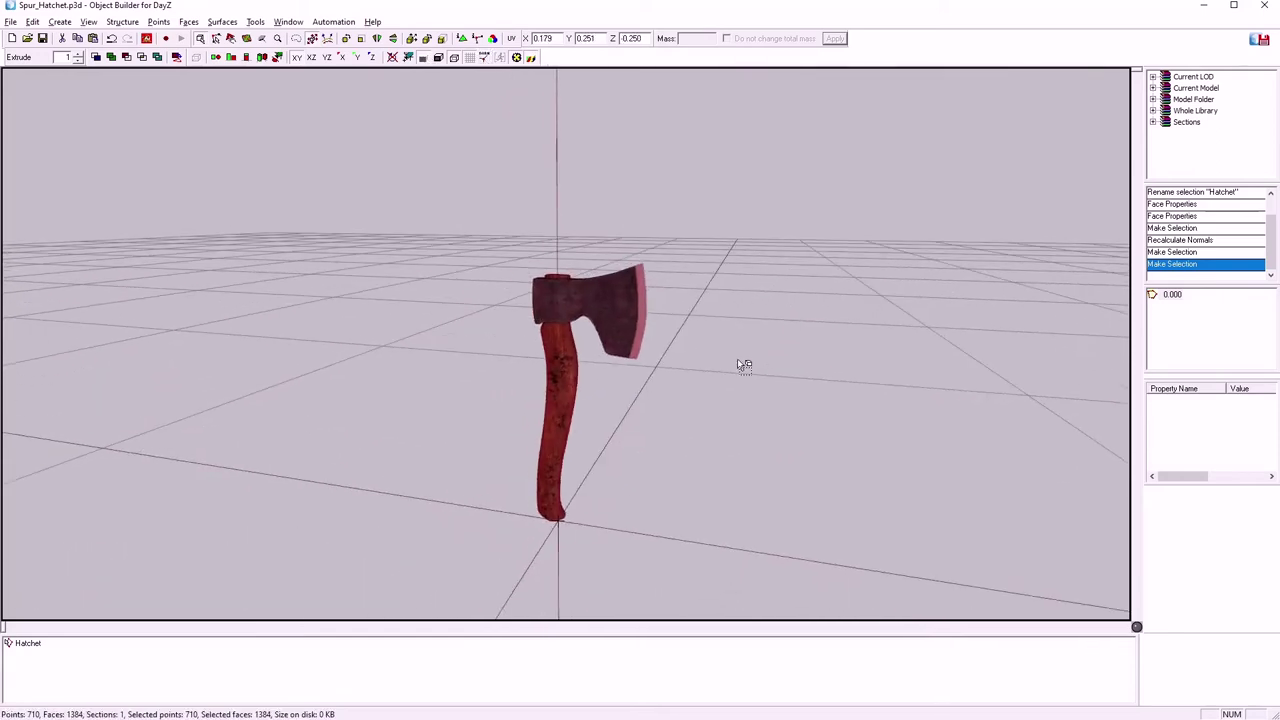
{"action": "left_click", "coordinate": [385, 319]}
{"action": "middle_click_drag", "start_coordinate": [708, 496], "coordinate": [814, 499]}
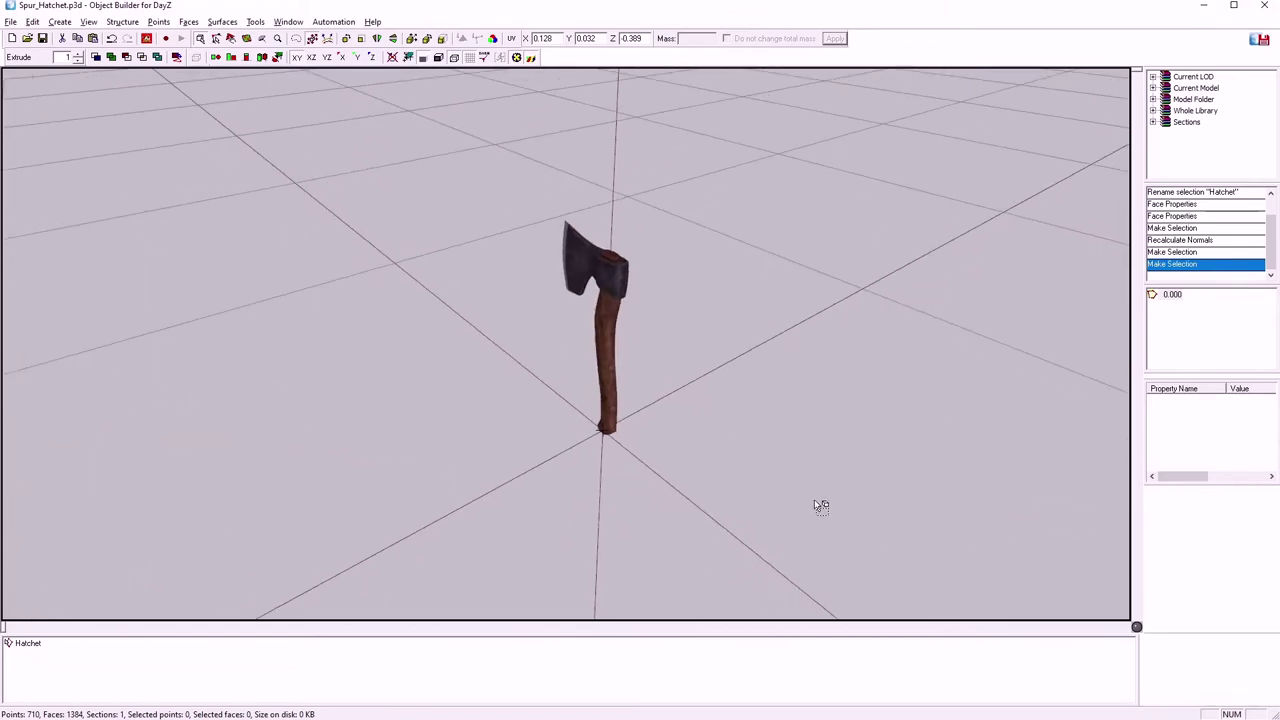
{"action": "mouse_move", "coordinate": [815, 501]}
{"action": "right_mouse_down"}
{"action": "mouse_move", "coordinate": [830, 500]}
{"action": "mouse_move", "coordinate": [815, 501]}
{"action": "right_mouse_up"}
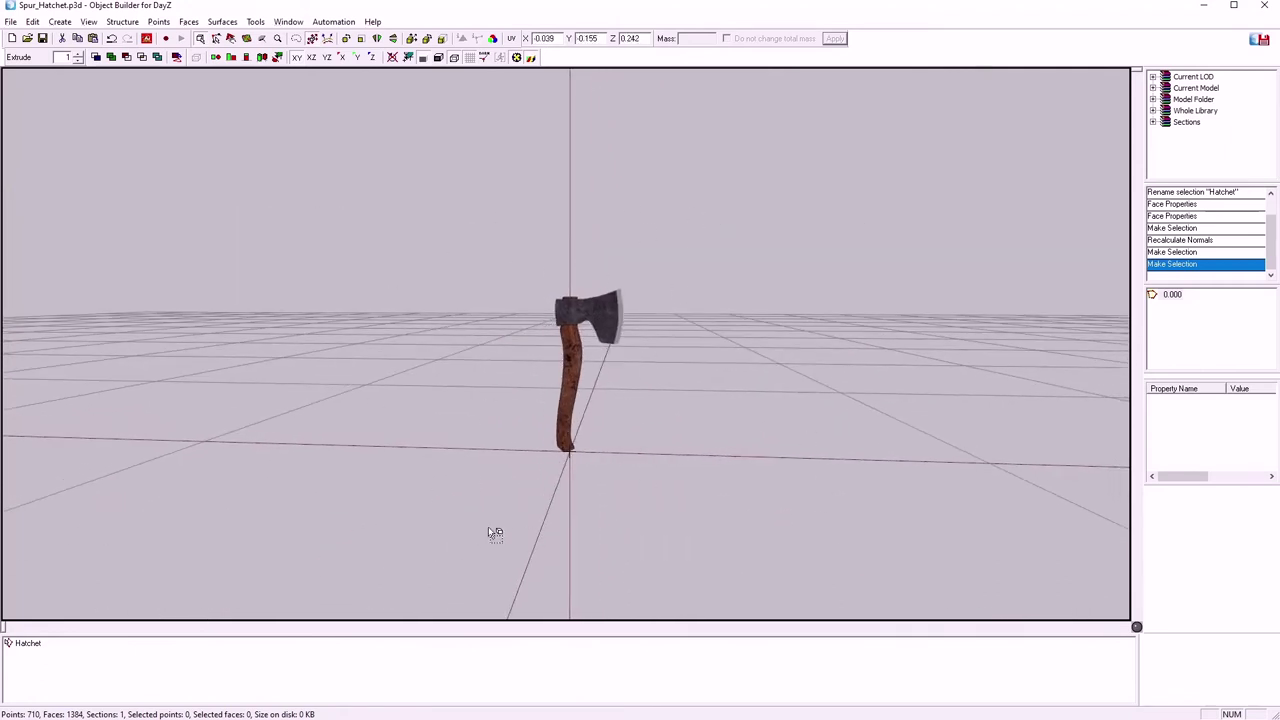
- Start a new proxy and browse for its model in the DZ weapons folder on drive P
{"action": "left_click", "coordinate": [60, 21]}
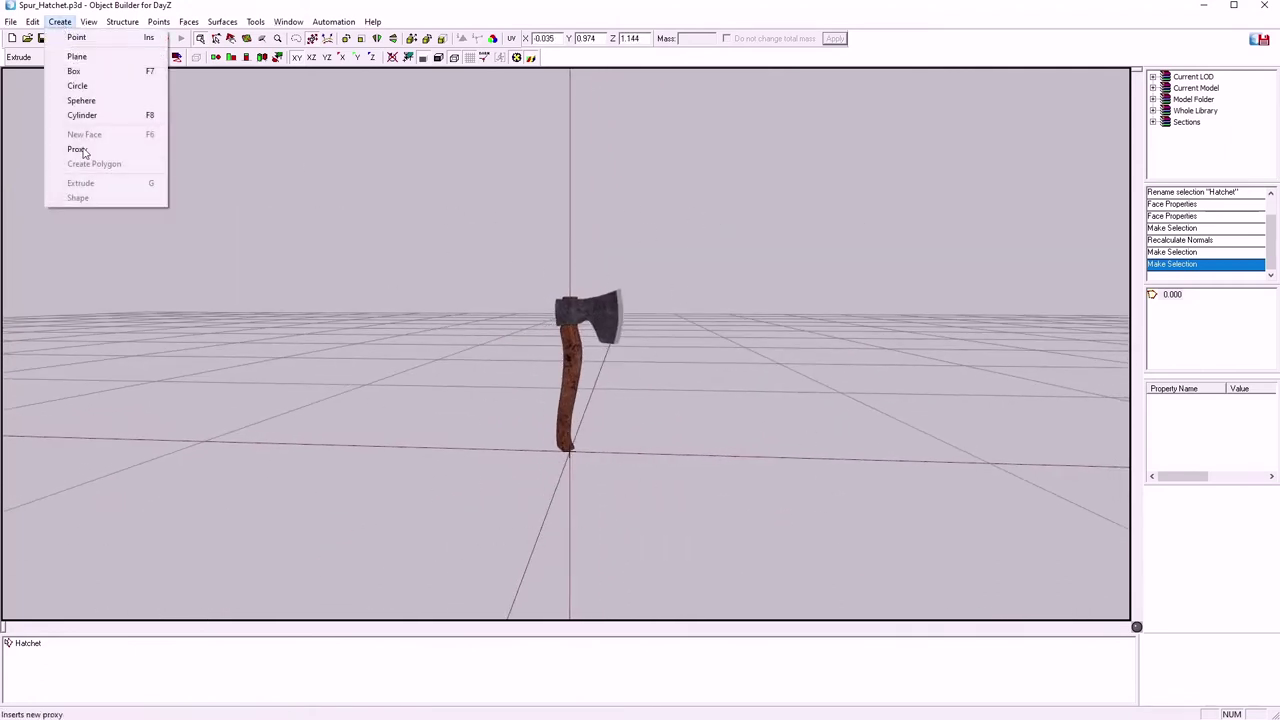
{"action": "left_click", "coordinate": [80, 146]}
{"action": "left_click", "coordinate": [222, 129]}
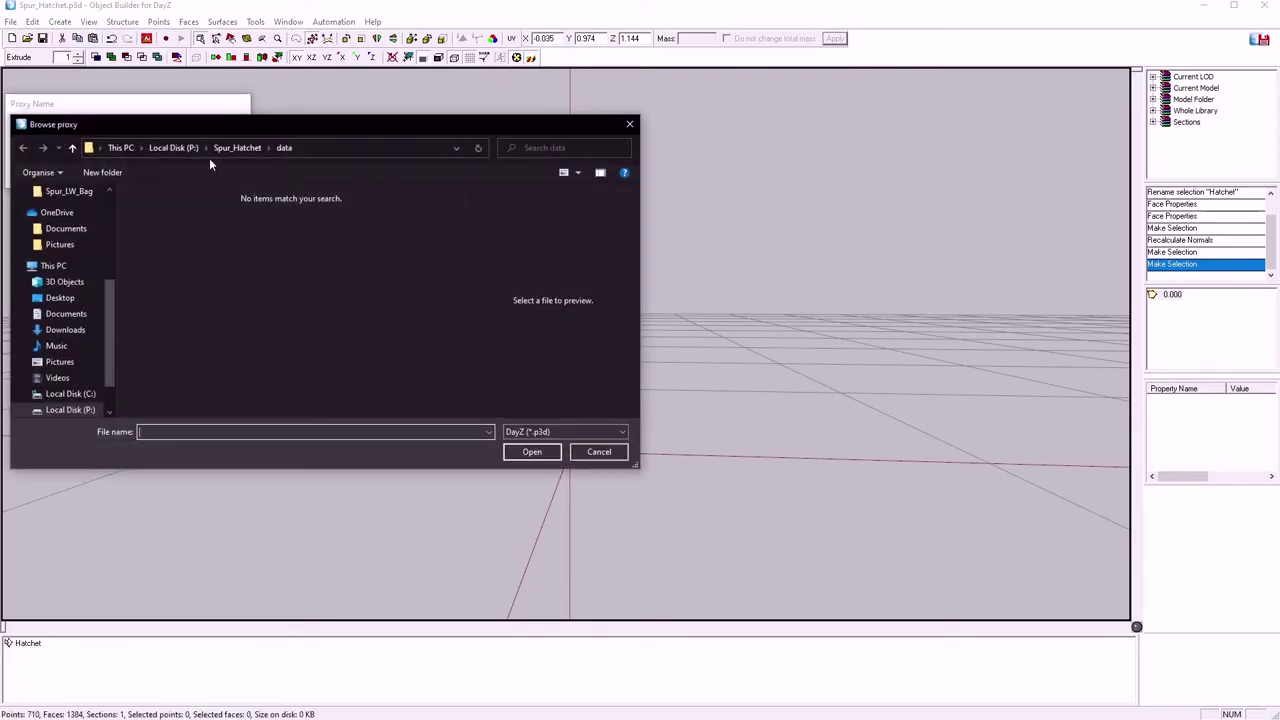
{"action": "scroll", "coordinate": [47, 375], "scroll_direction": "down", "scroll_amount": 2}
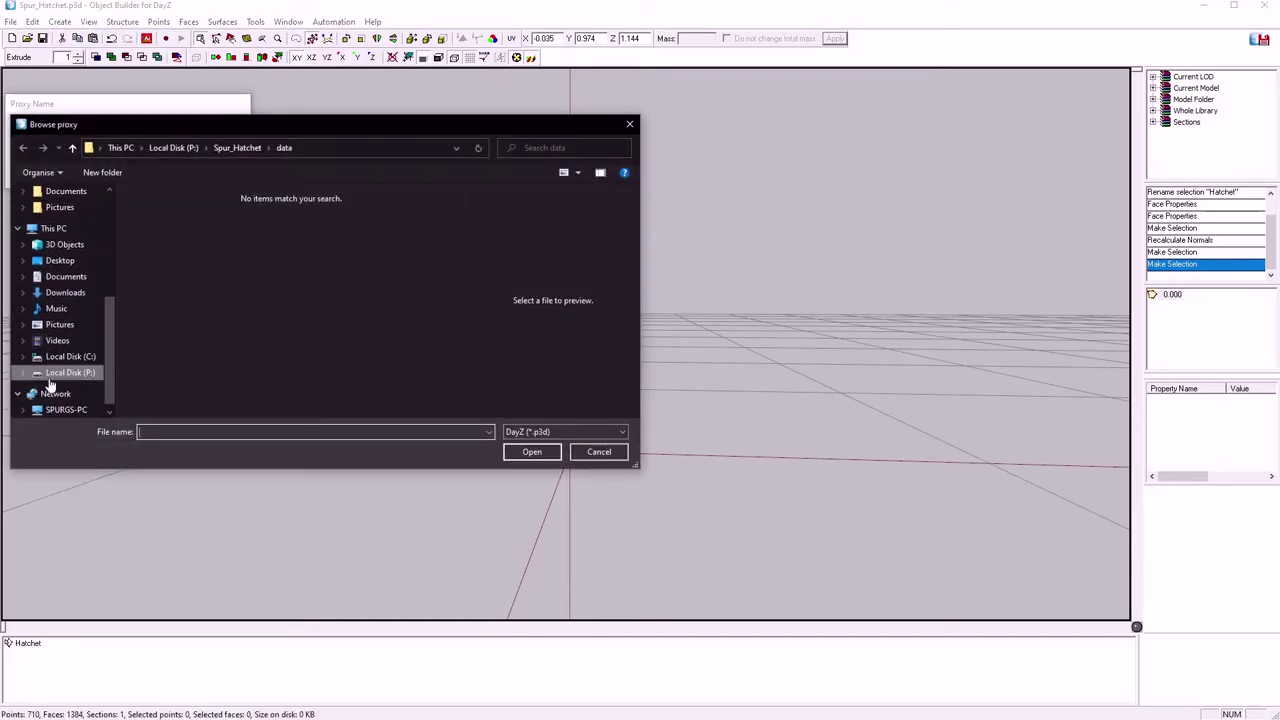
{"action": "left_click", "coordinate": [64, 373]}
{"action": "double_click", "coordinate": [178, 239]}
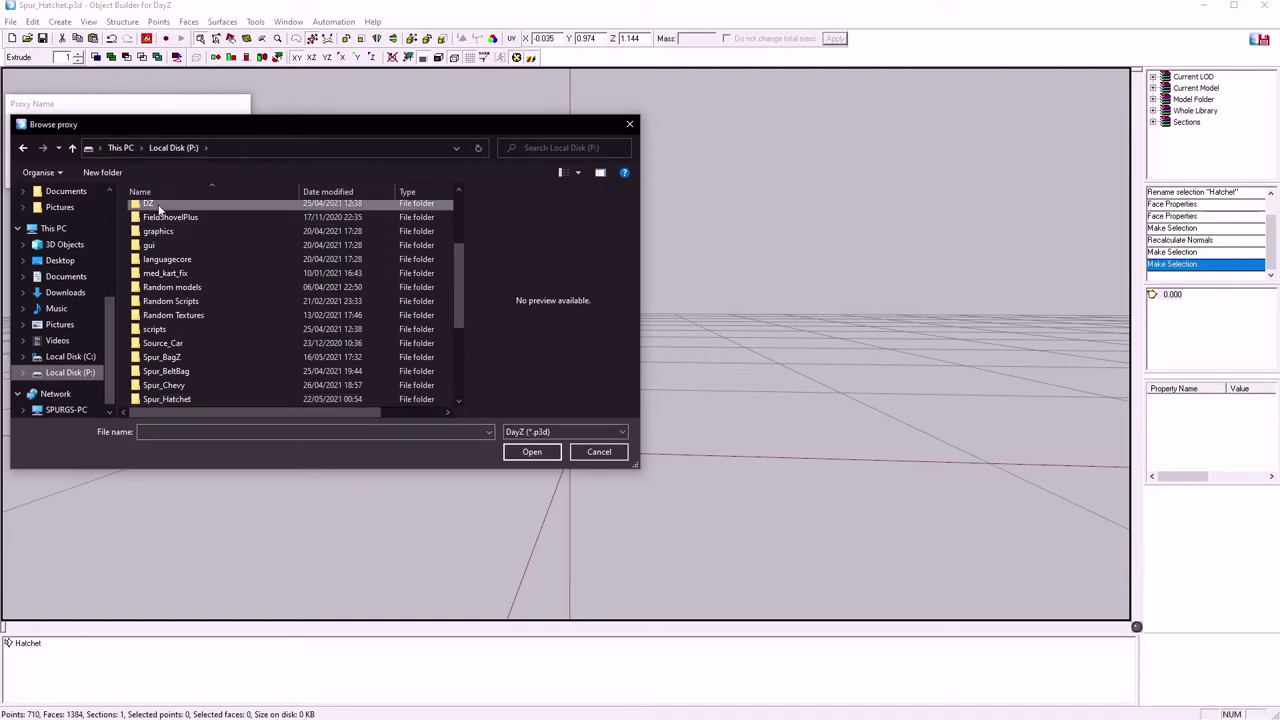
{"action": "scroll", "coordinate": [195, 340], "scroll_direction": "down", "scroll_amount": 2}
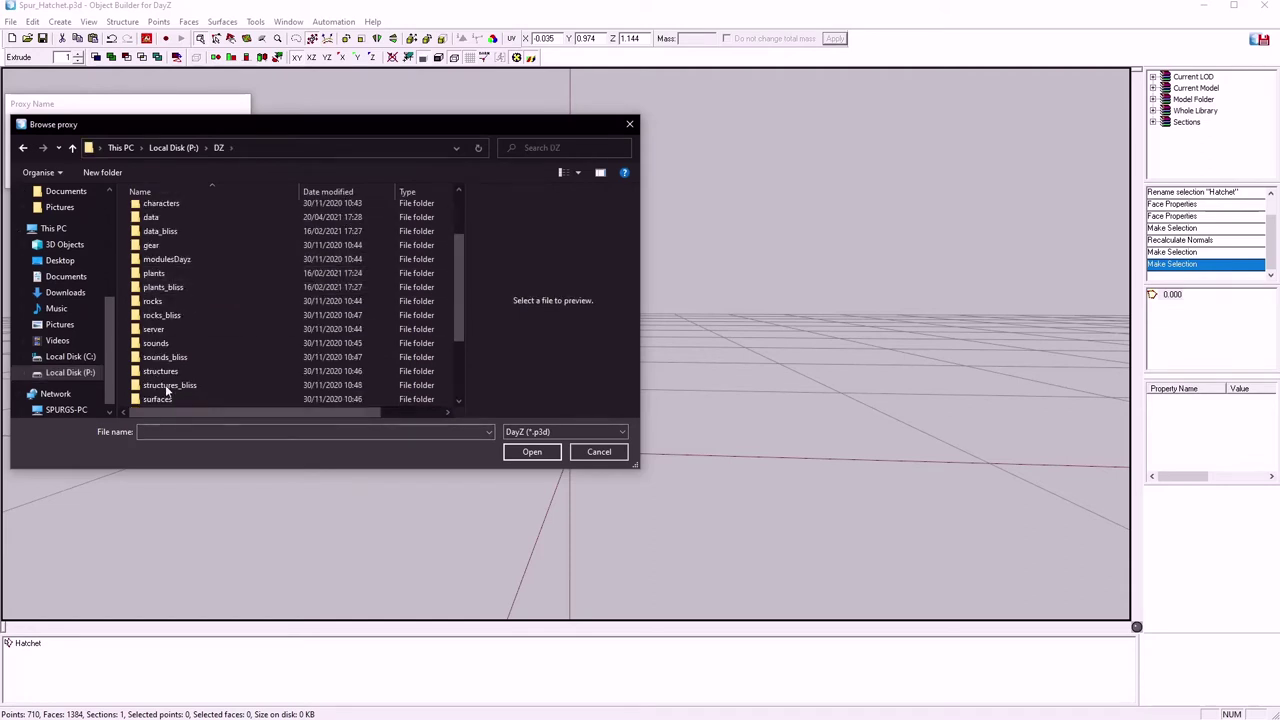
{"action": "scroll", "coordinate": [165, 384], "scroll_direction": "down", "scroll_amount": 2}
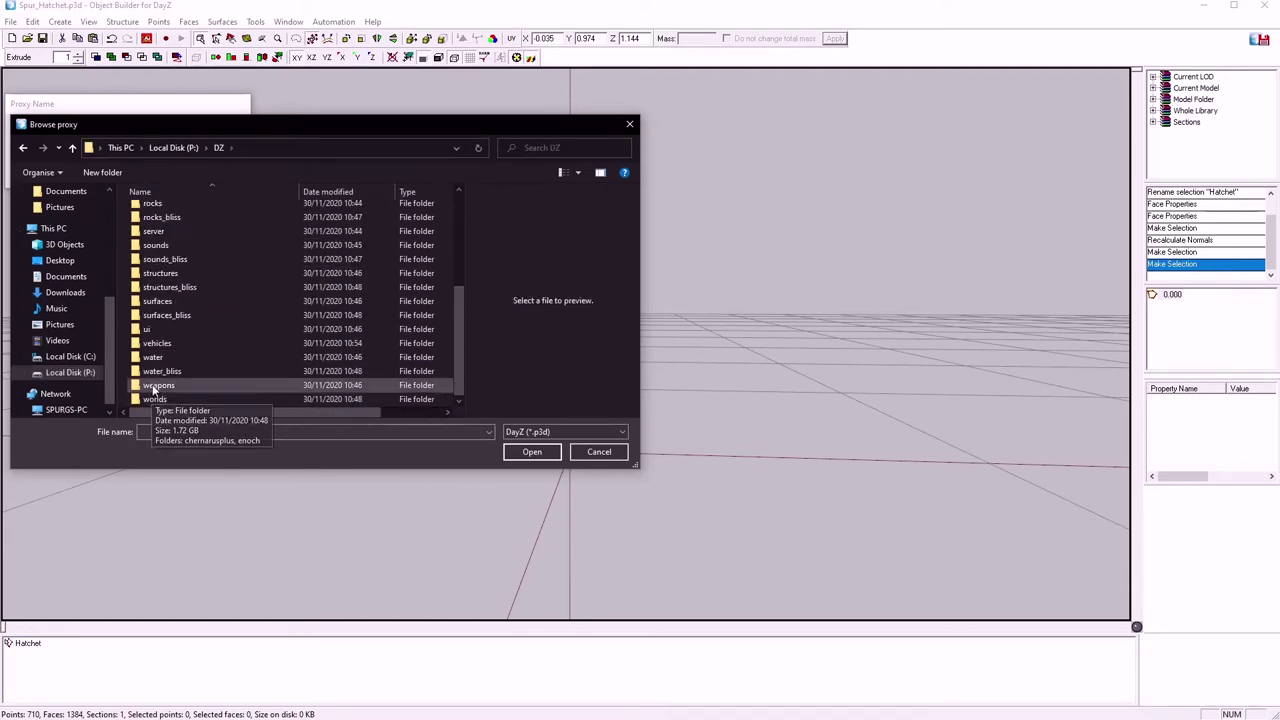
{"action": "double_click", "coordinate": [157, 398]}
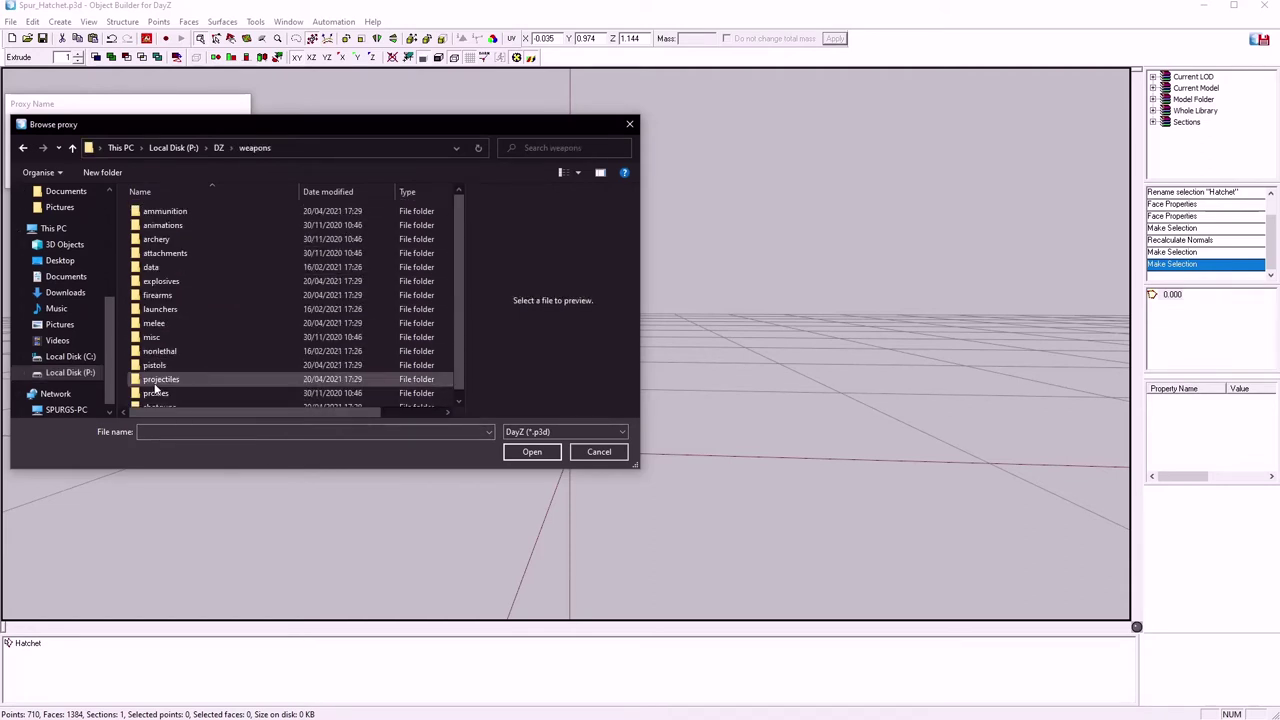
- Create the proxy from hatchet.p3d in melee\blade, leaving the proxy ID blank, and deselect it
{"action": "left_click", "coordinate": [145, 326]}
{"action": "double_click", "coordinate": [145, 326]}
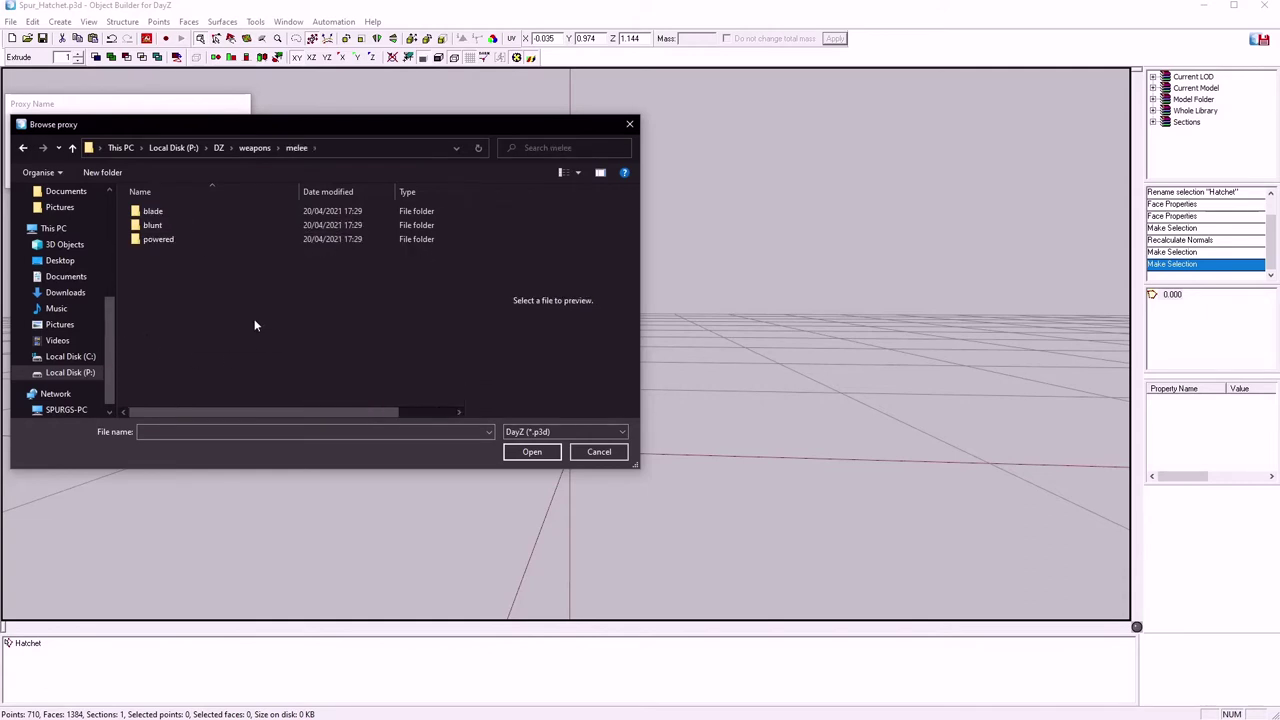
{"action": "double_click", "coordinate": [150, 212]}
{"action": "left_click", "coordinate": [162, 270]}
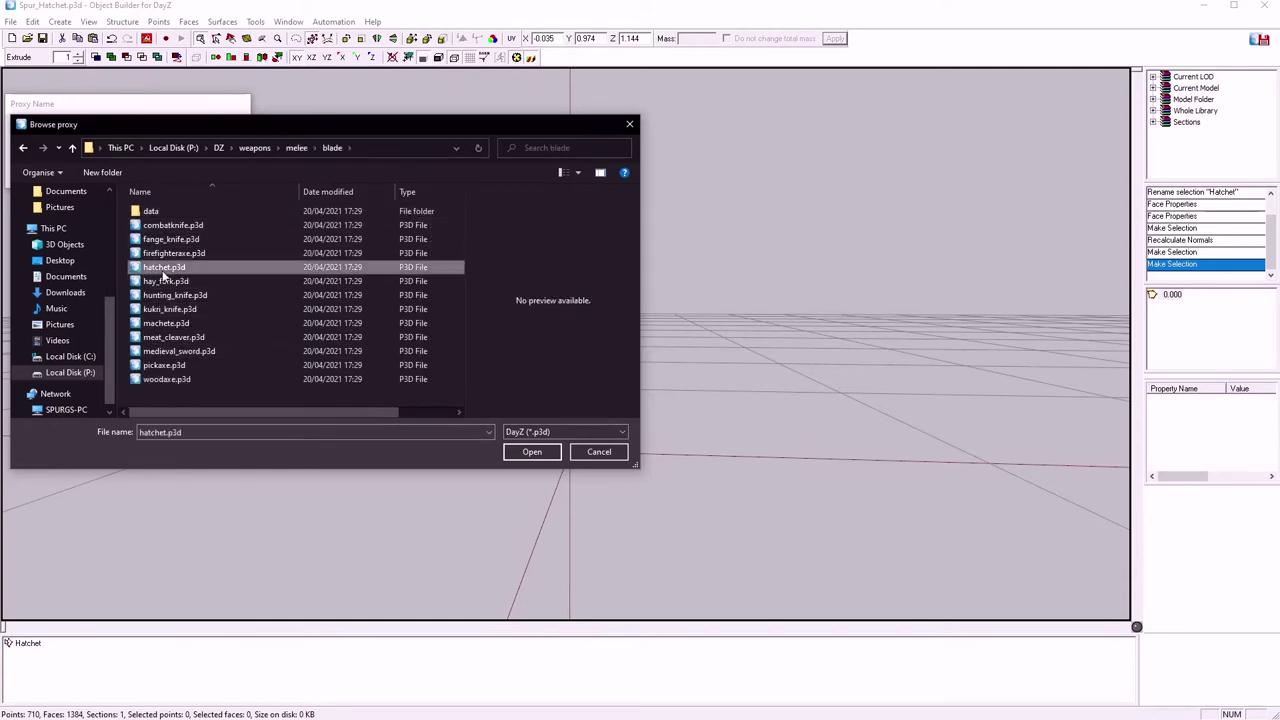
{"action": "left_click", "coordinate": [516, 452]}
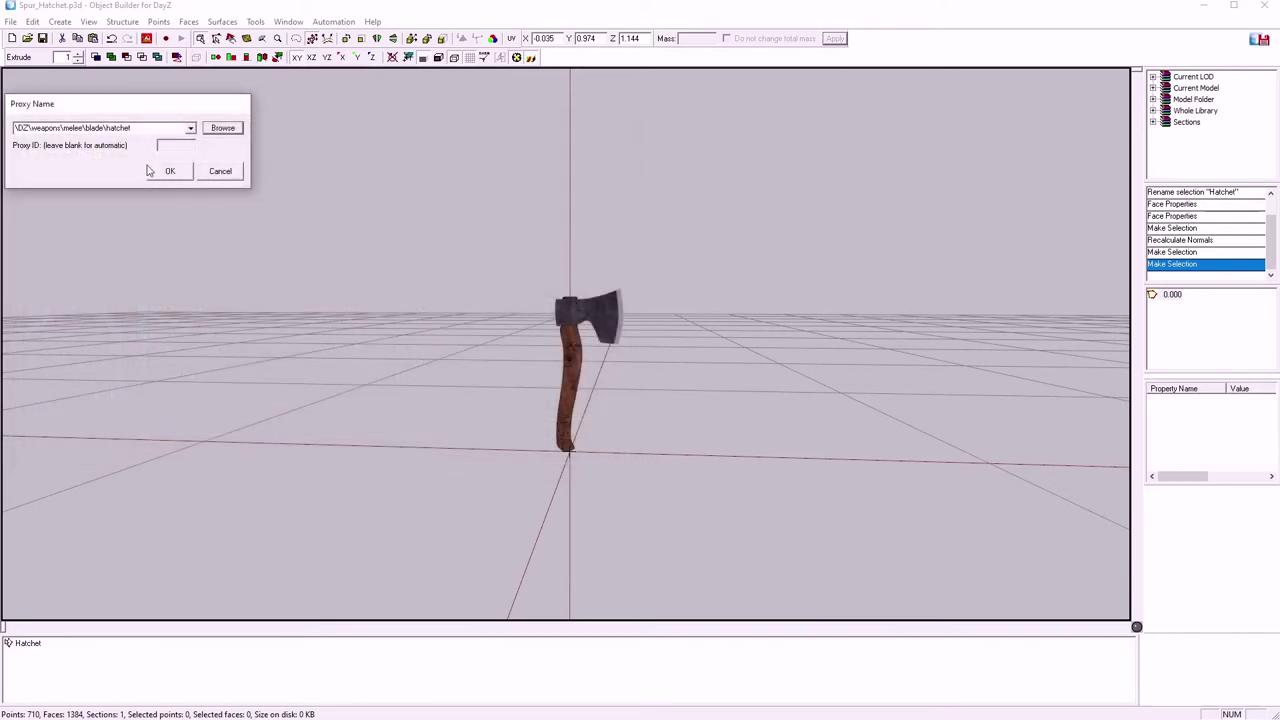
{"action": "left_click", "coordinate": [168, 171]}
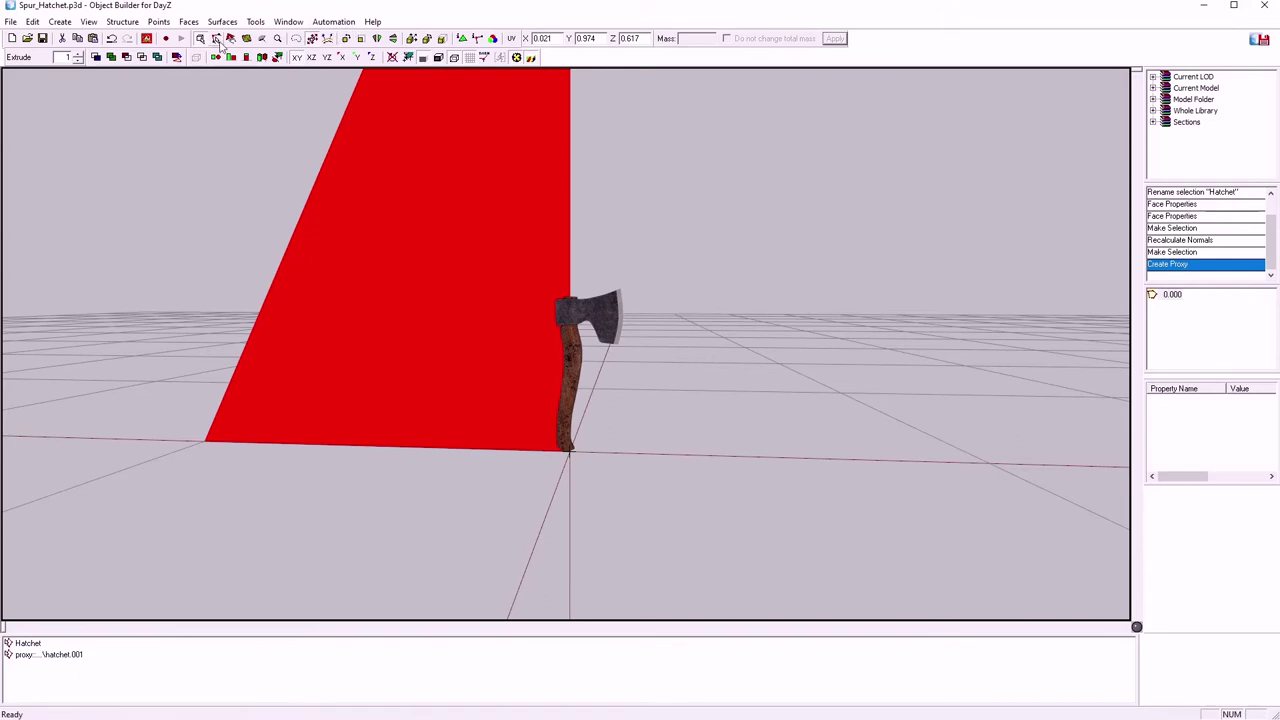
{"action": "left_click", "coordinate": [177, 91]}
- Start the Buldozer preview and compare the imported axe's size and orientation with the proxy hatchet
{"action": "left_click", "coordinate": [146, 38]}
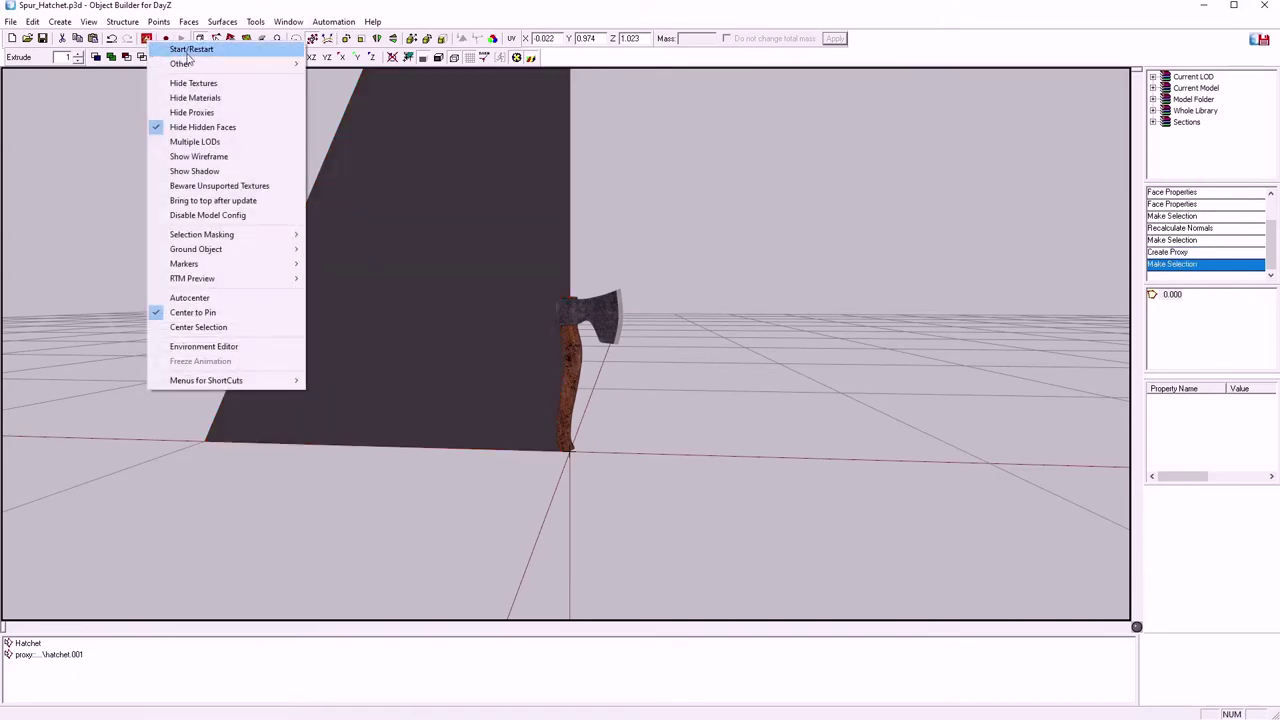
{"action": "left_click", "coordinate": [190, 49]}
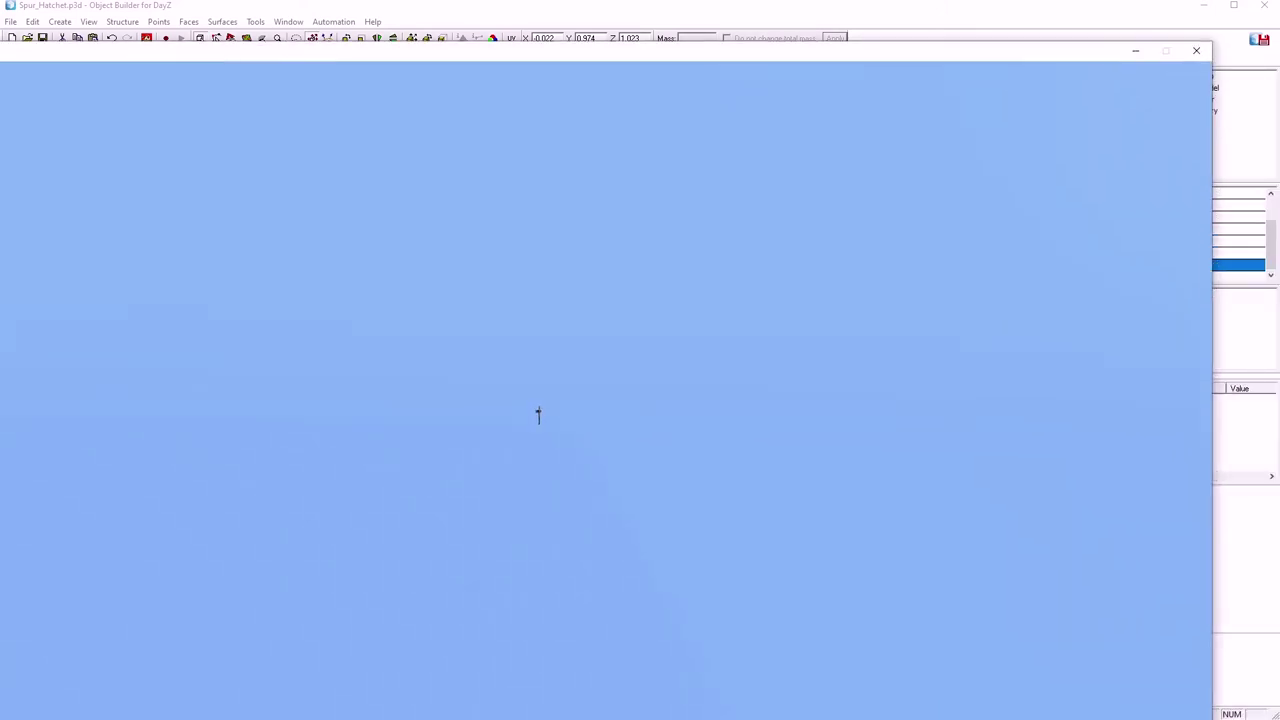
{"action": "scroll", "coordinate": [582, 410], "scroll_direction": "up", "scroll_amount": 8}
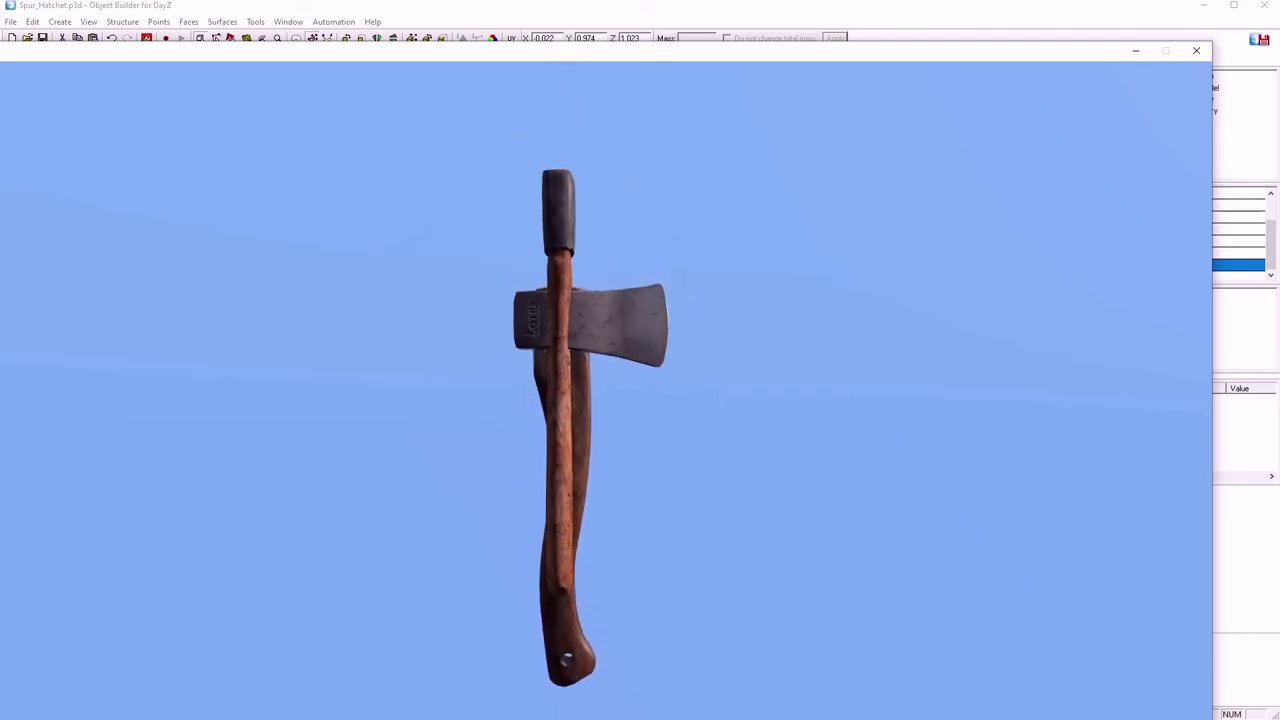
{"action": "key", "text": "alt+Tab"}
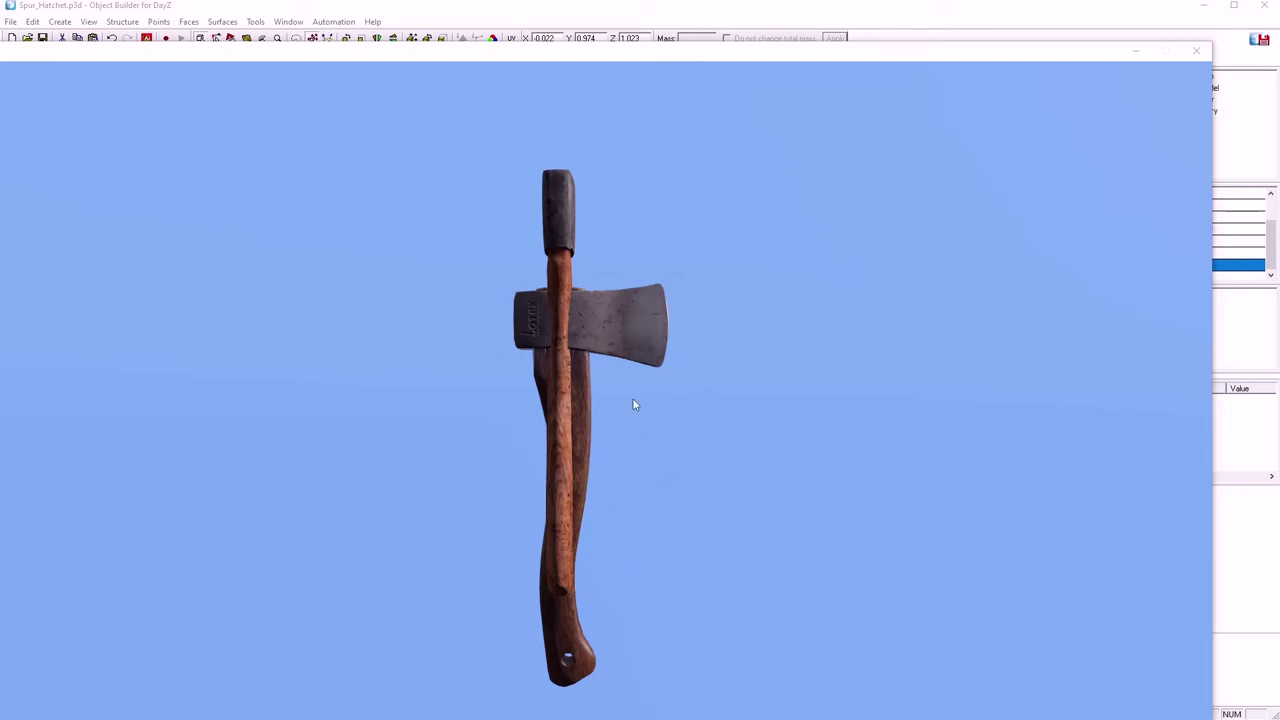
{"action": "left_click", "coordinate": [682, 435]}
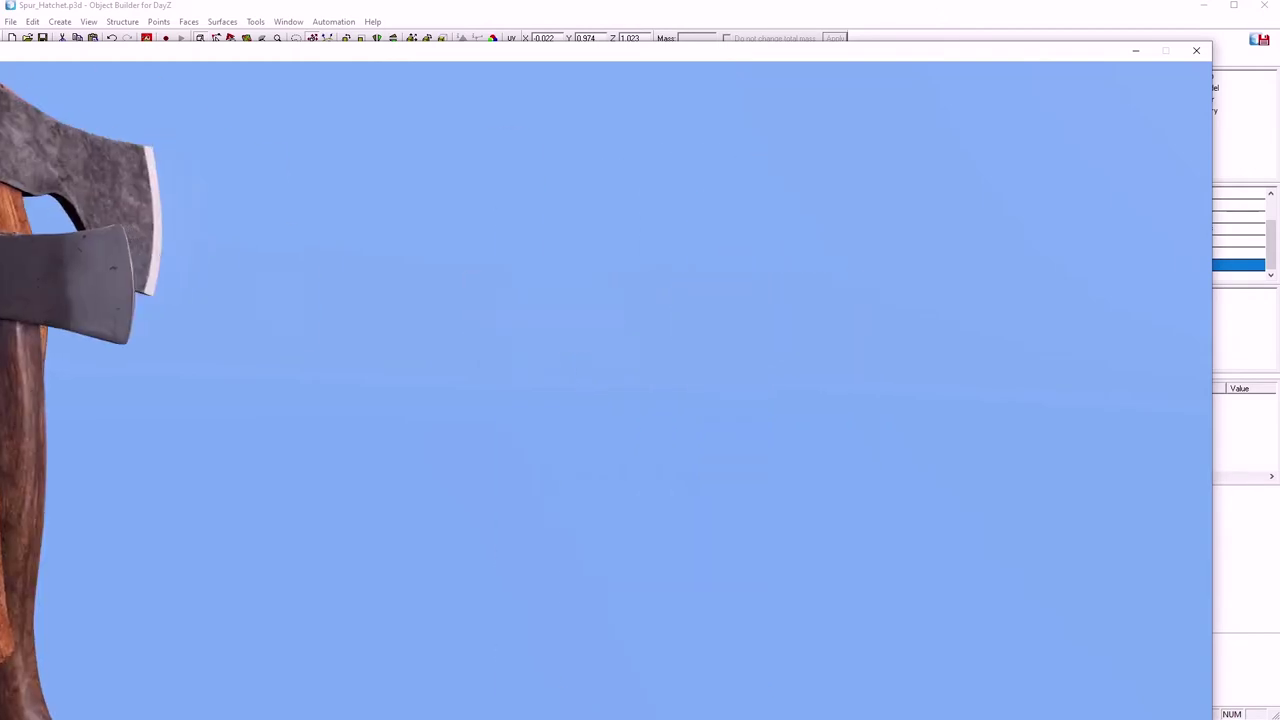
{"action": "key", "text": "alt+Tab"}
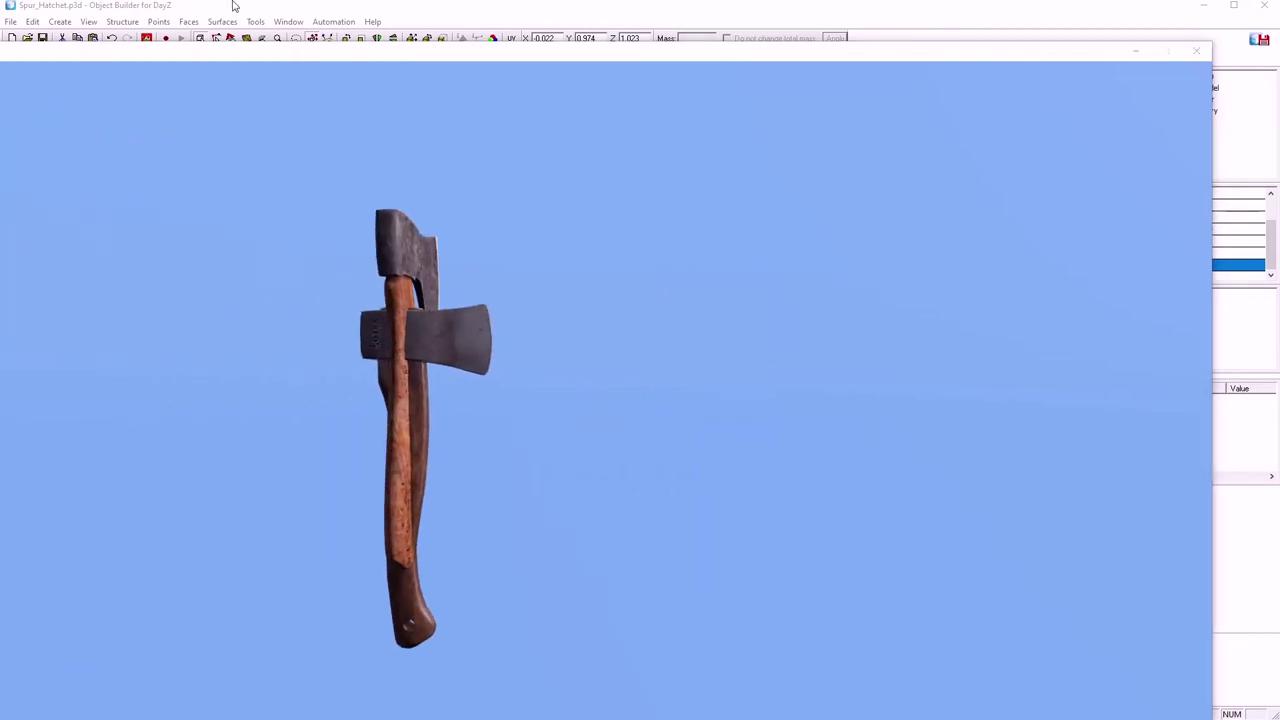
- Rotate only the Hatchet selection's points by 90 on Y and check the new orientation in Buldozer
{"action": "left_click_drag", "start_coordinate": [467, 59], "coordinate": [0, 44]}
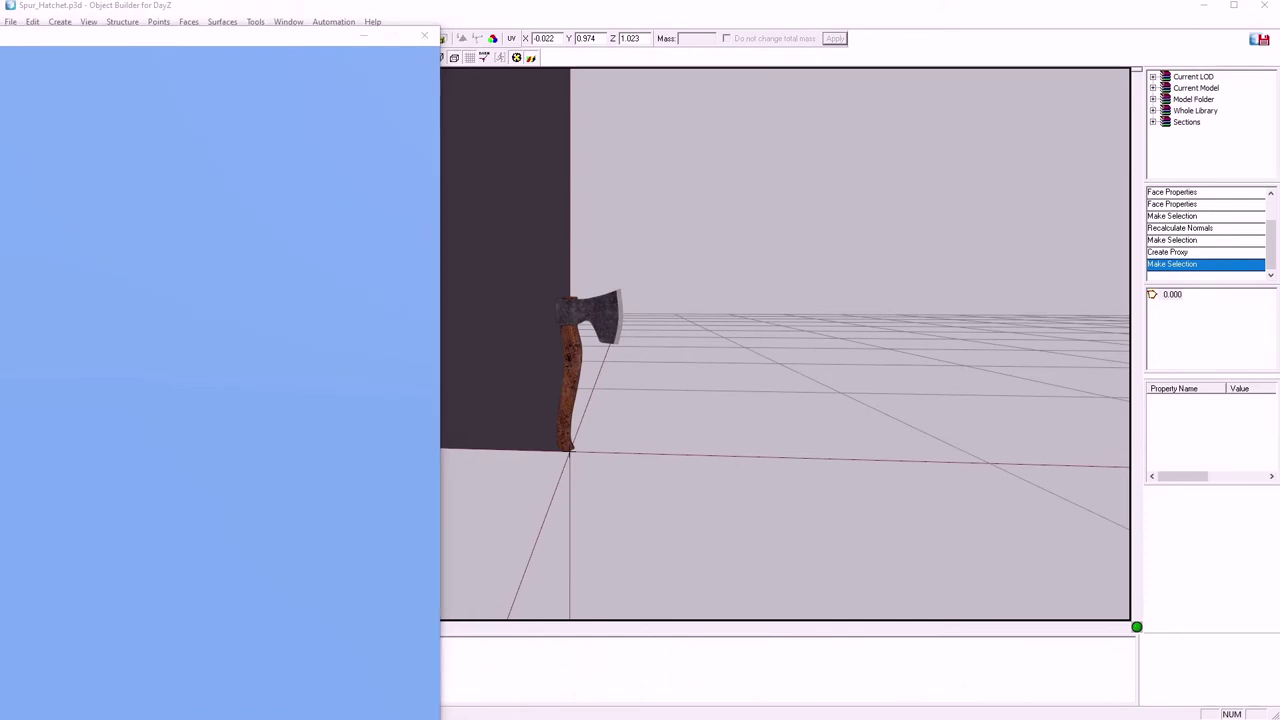
{"action": "left_click", "coordinate": [626, 7]}
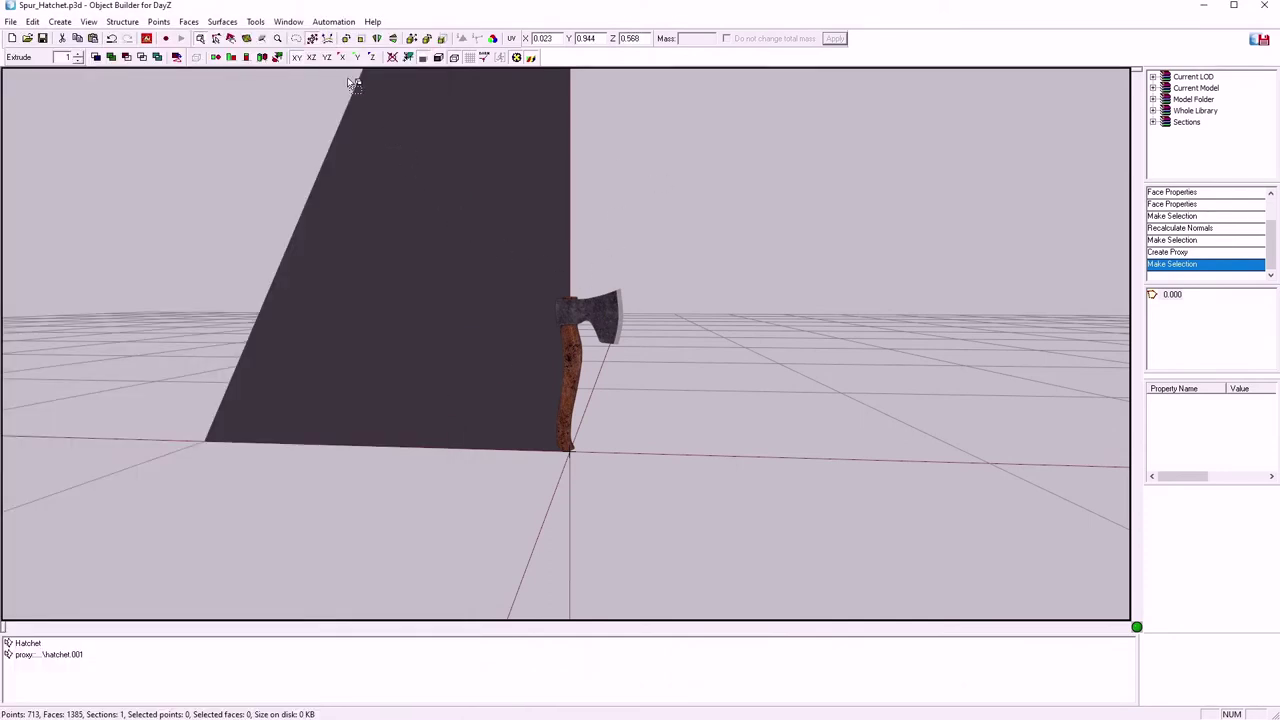
{"action": "left_click", "coordinate": [26, 644]}
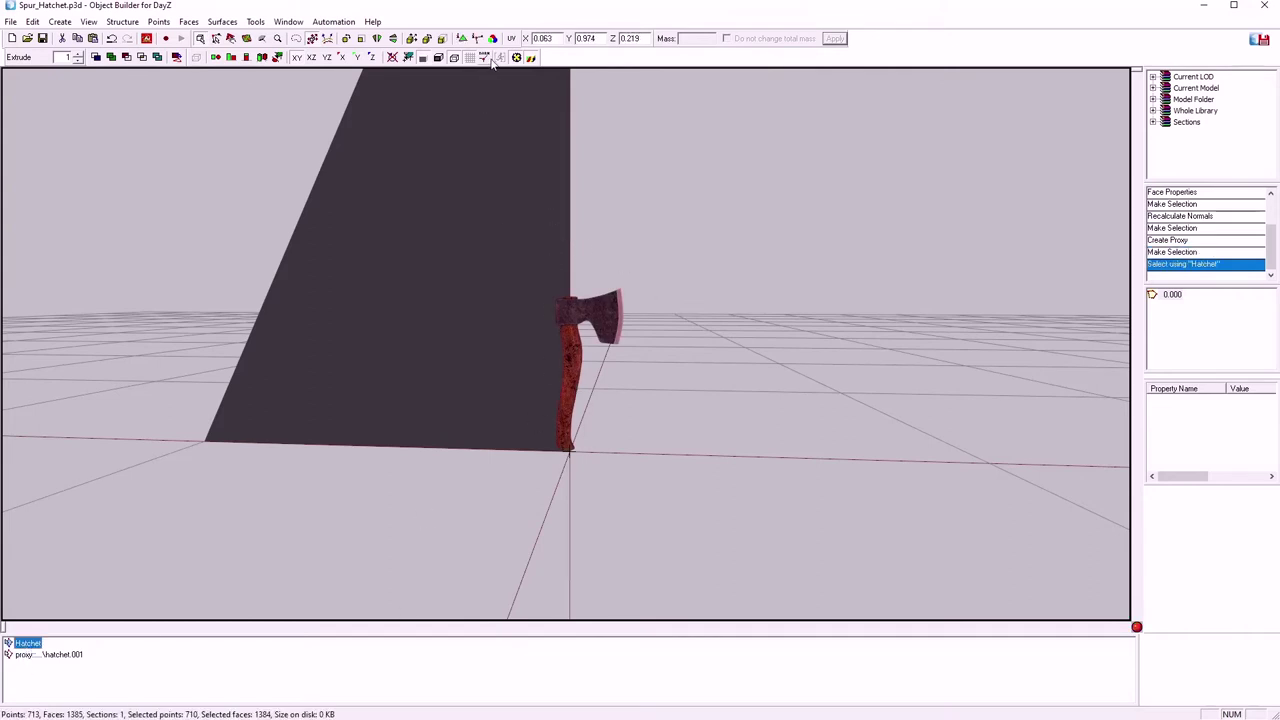
{"action": "left_click", "coordinate": [427, 38]}
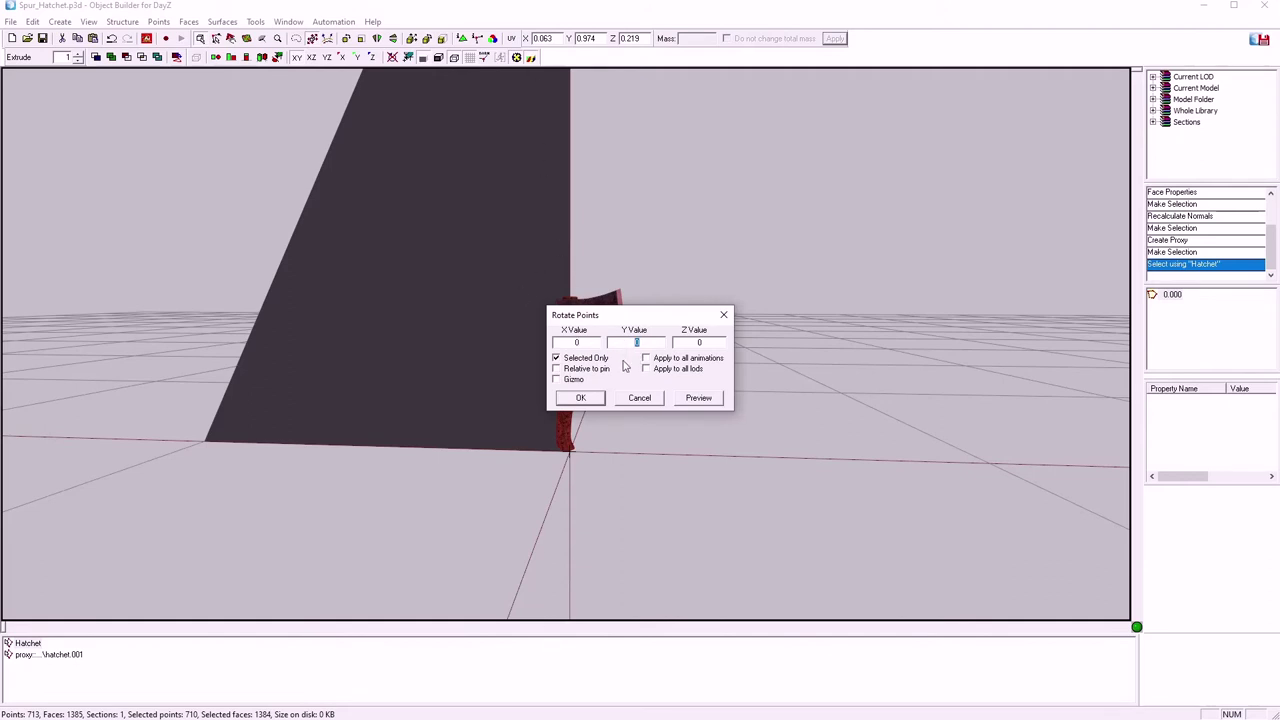
{"action": "type", "text": "90"}
{"action": "left_click", "coordinate": [590, 400]}
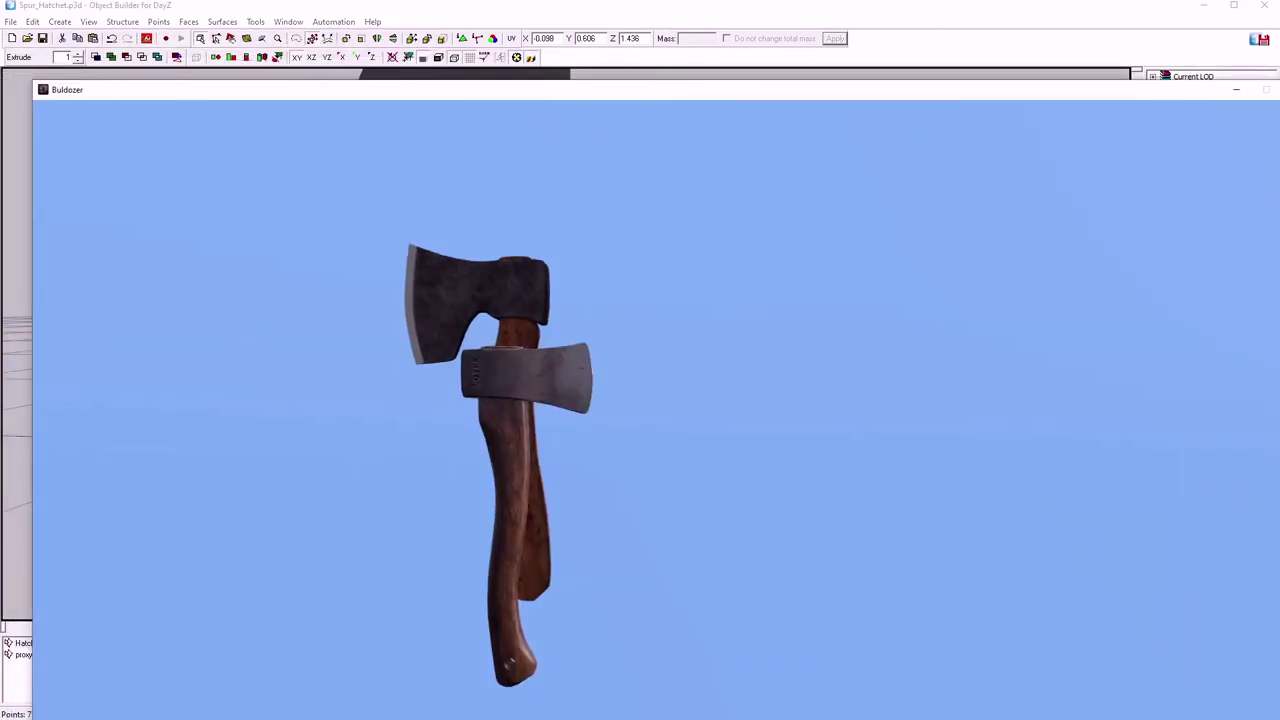
{"action": "left_click_drag", "start_coordinate": [640, 89], "coordinate": [542, 81]}
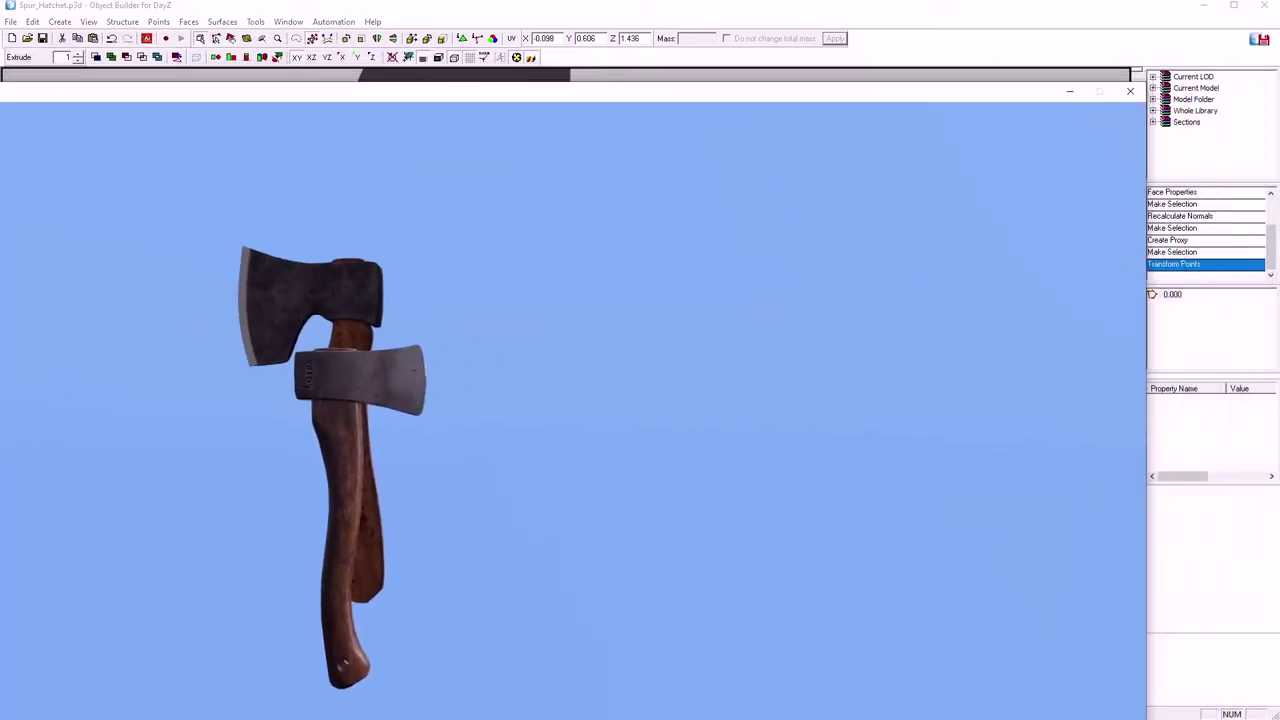
{"action": "left_click", "coordinate": [757, 9]}
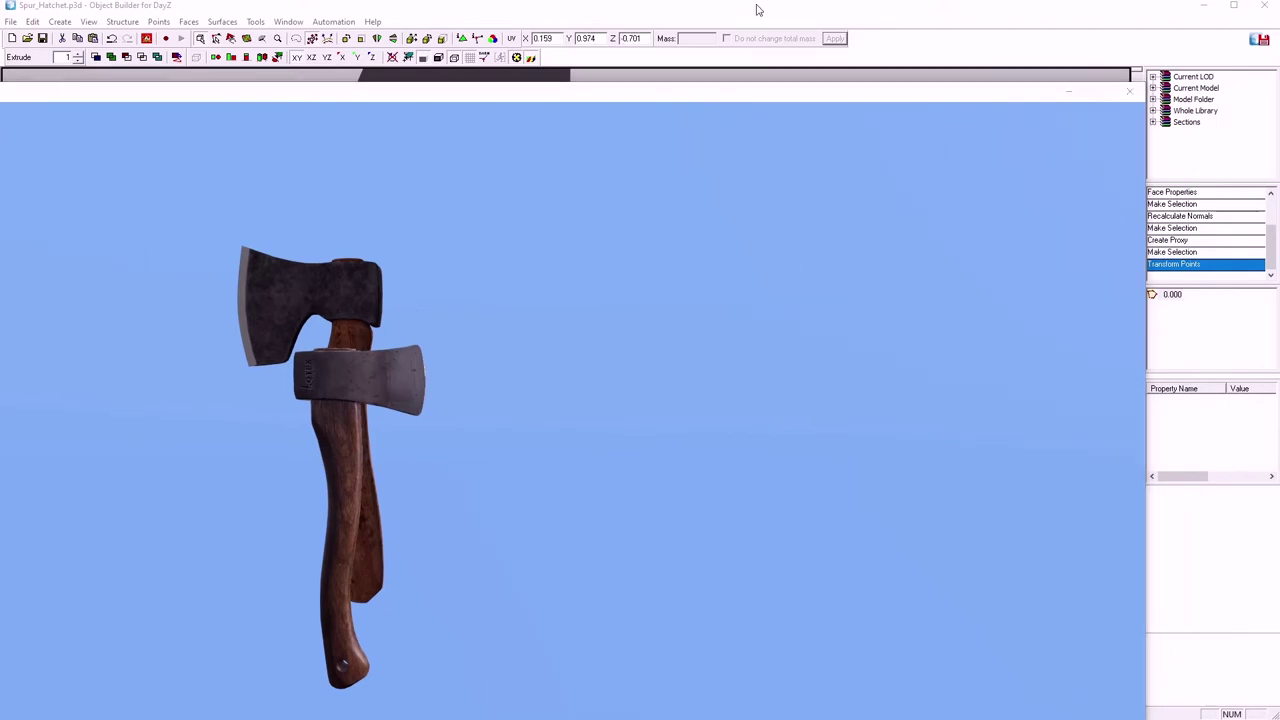
- Rotate only the selected hatchet points by 180 on Y and check the blade's direction against the proxy in Buldozer
{"action": "left_click", "coordinate": [362, 6]}
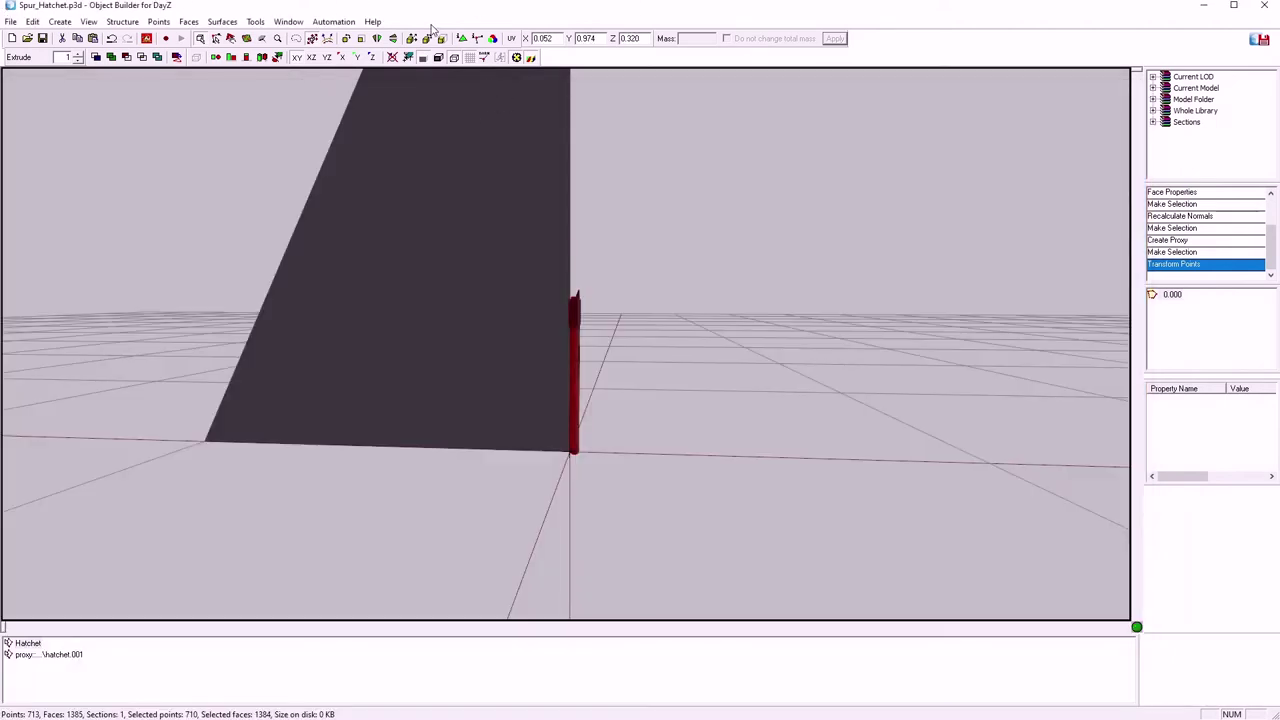
{"action": "left_click", "coordinate": [427, 38]}
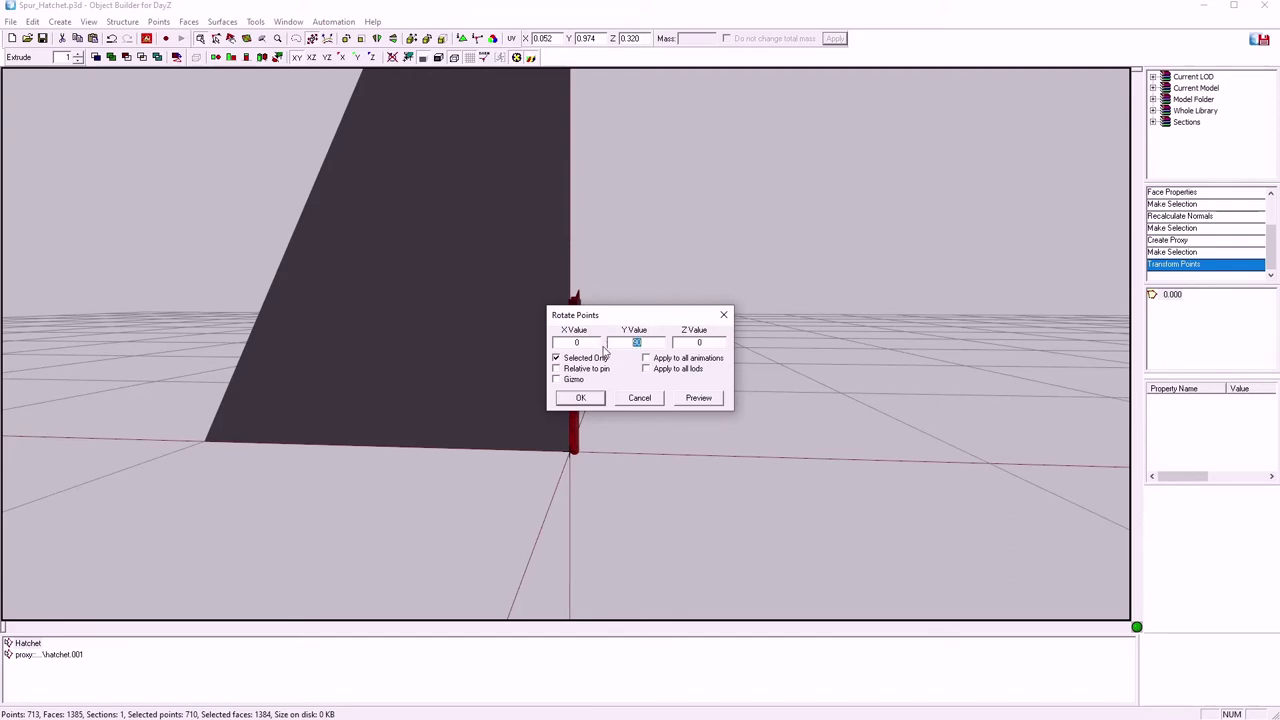
{"action": "type", "text": "18"}
{"action": "left_click", "coordinate": [581, 398]}
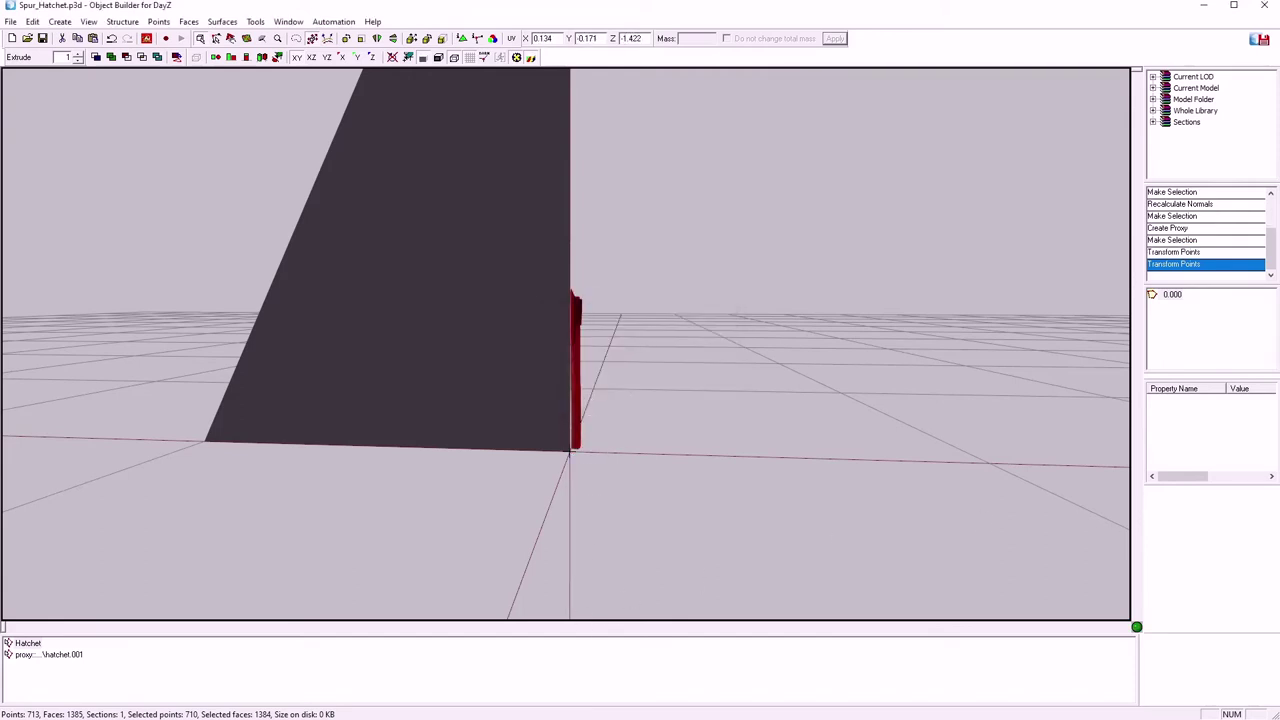
{"action": "key", "text": "alt+Tab"}
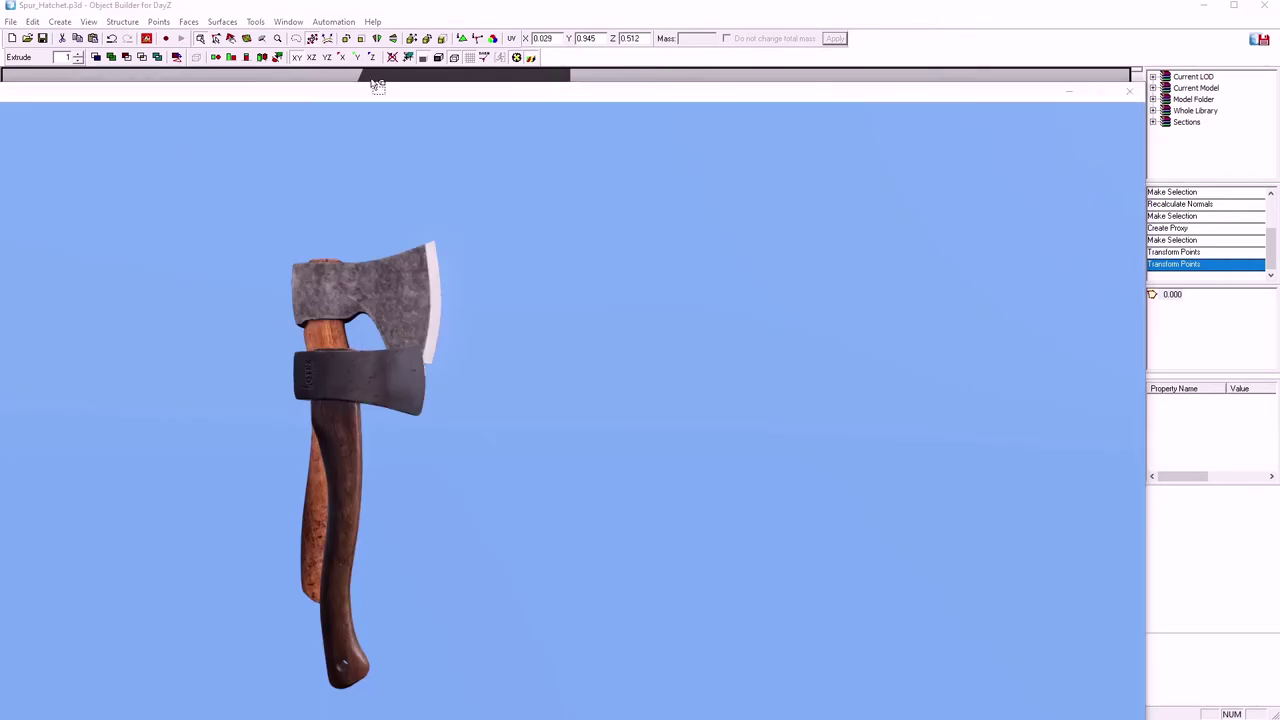
- Arrange the Buldozer preview and the Object Builder window side by side so the axes and the model are both visible
{"action": "left_click_drag", "start_coordinate": [372, 84], "coordinate": [470, 2]}
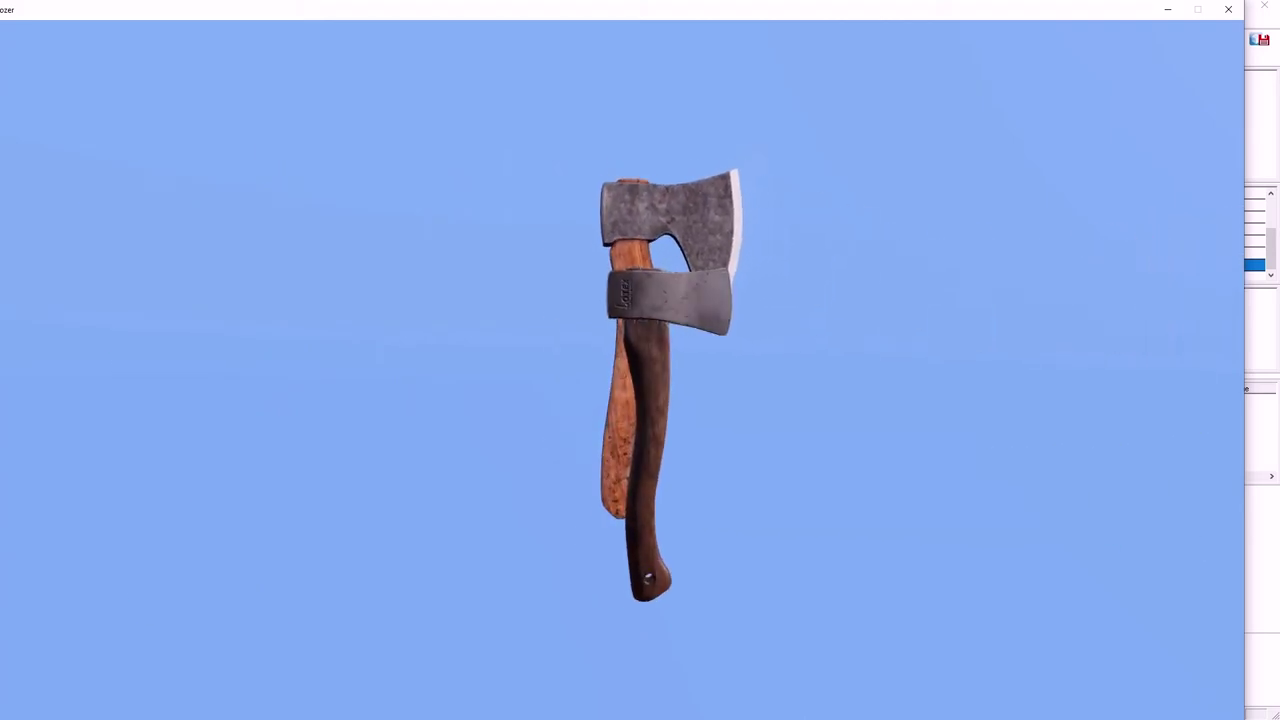
{"action": "key", "text": "alt+Tab"}
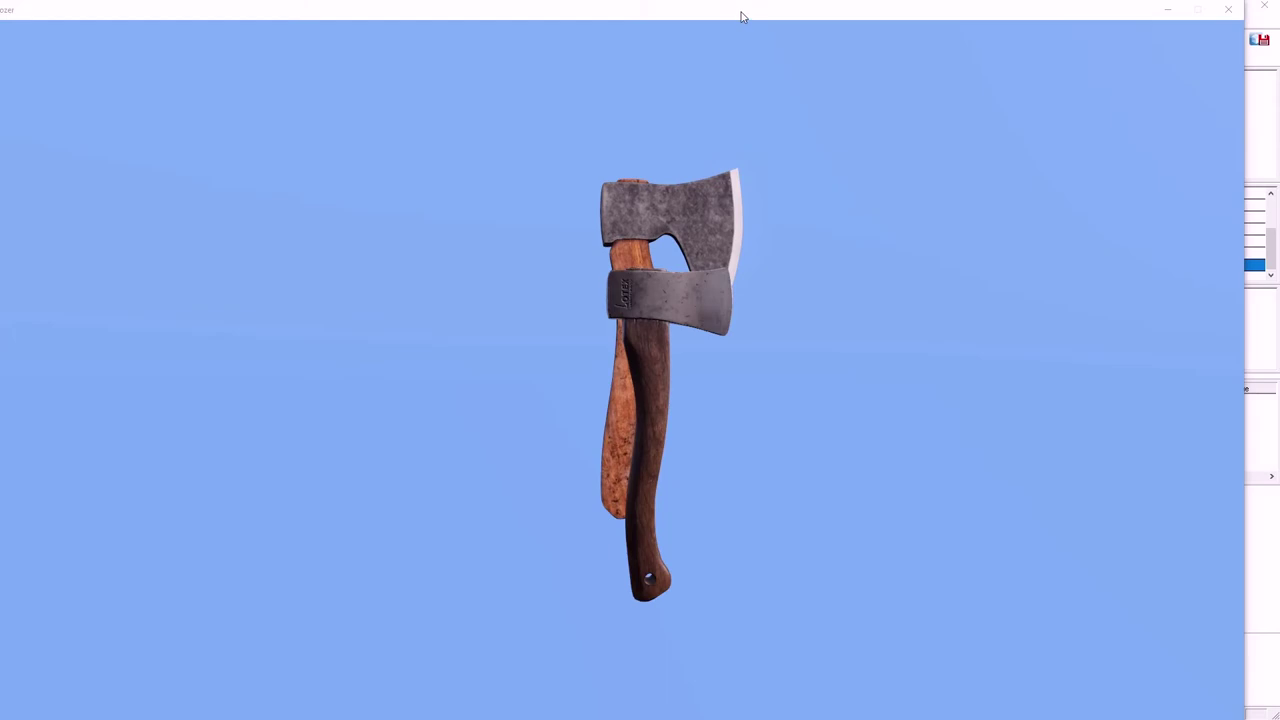
{"action": "left_click_drag", "start_coordinate": [741, 16], "coordinate": [277, 34]}
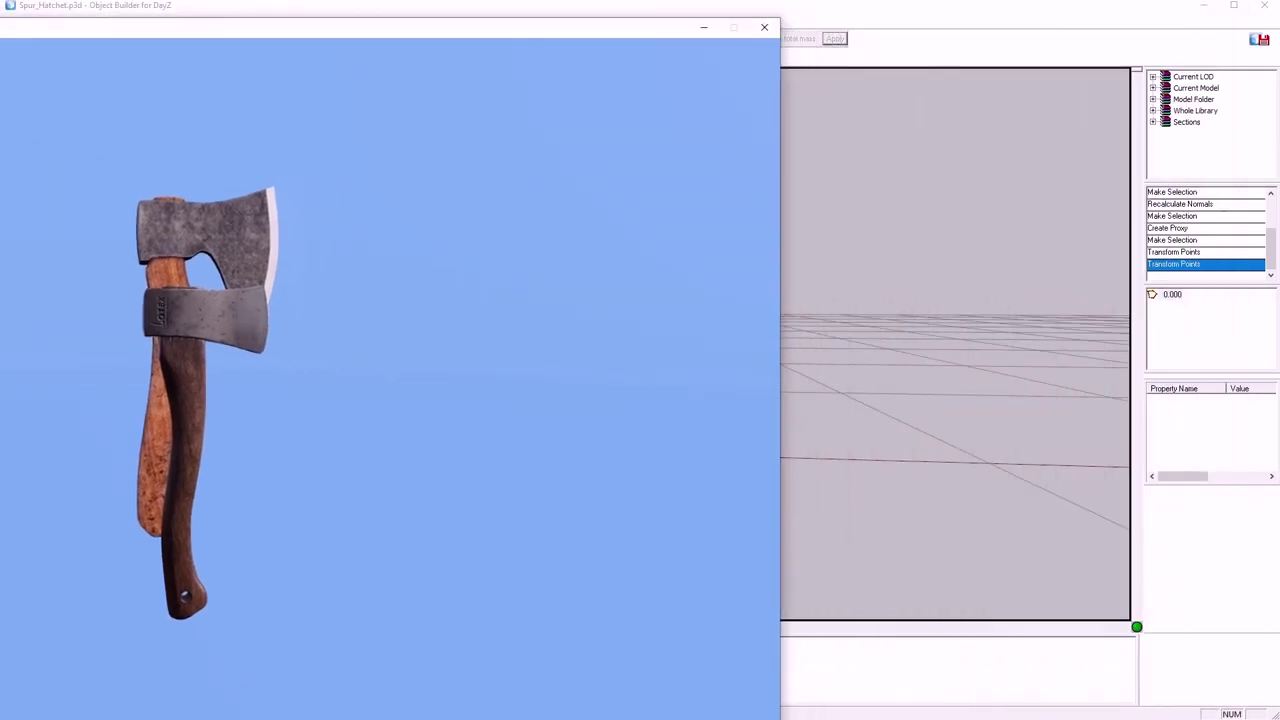
{"action": "key", "text": "alt+Tab"}
{"action": "left_click_drag", "start_coordinate": [516, 11], "coordinate": [866, 25]}
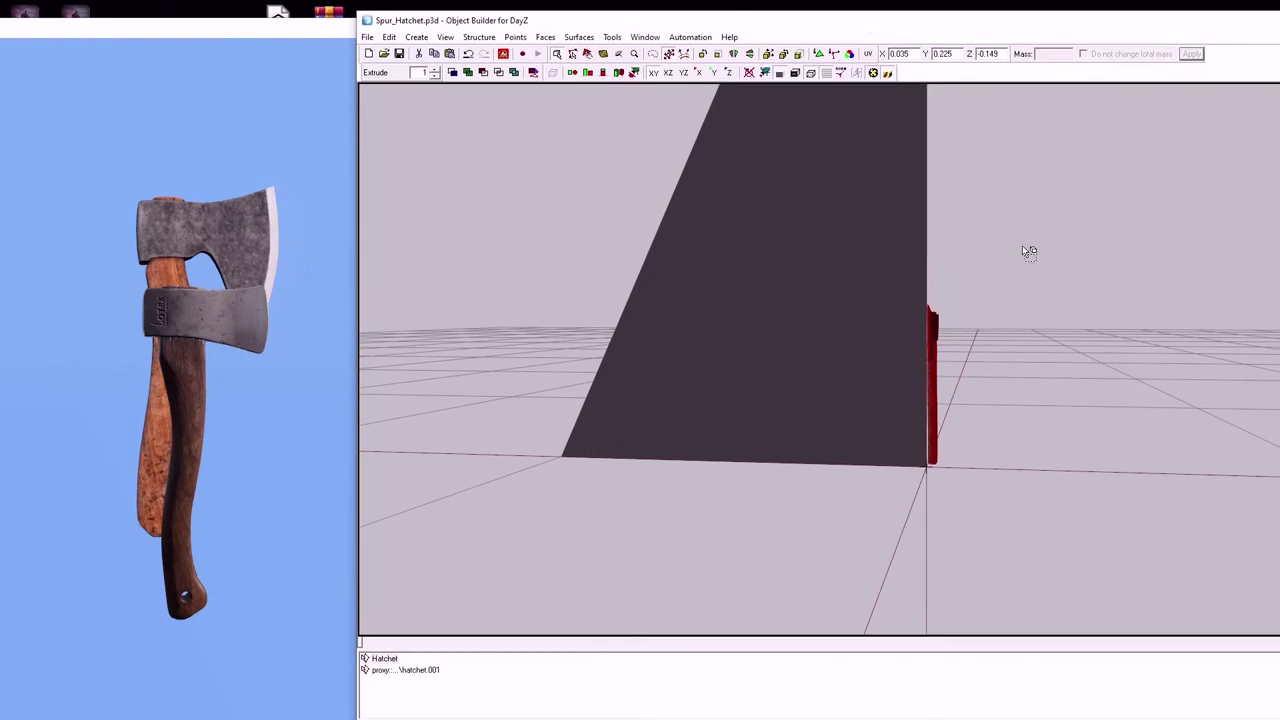
- Lower the selected hatchet along Y and shift it horizontally until its head and handle overlap the proxy hatchet in the preview
{"action": "key", "text": "y"}
{"action": "left_click_drag", "start_coordinate": [1009, 204], "coordinate": [1009, 247]}
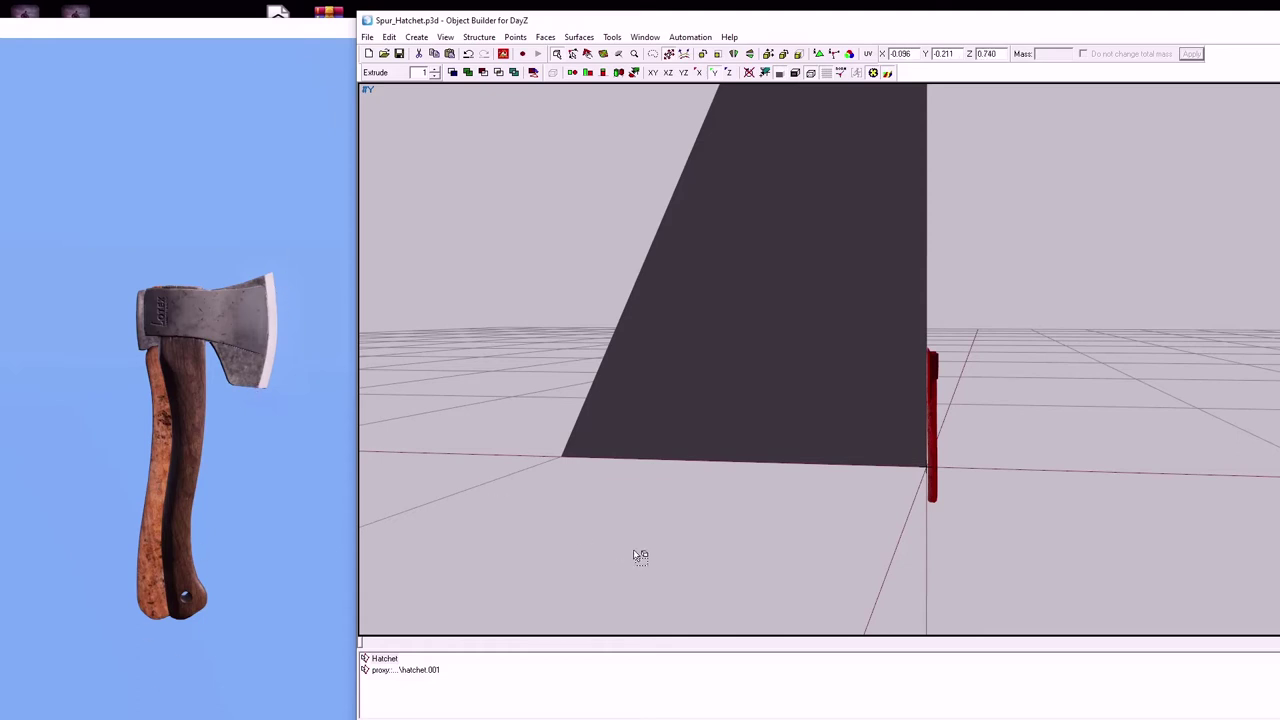
{"action": "middle_click_drag", "start_coordinate": [988, 558], "coordinate": [985, 552]}
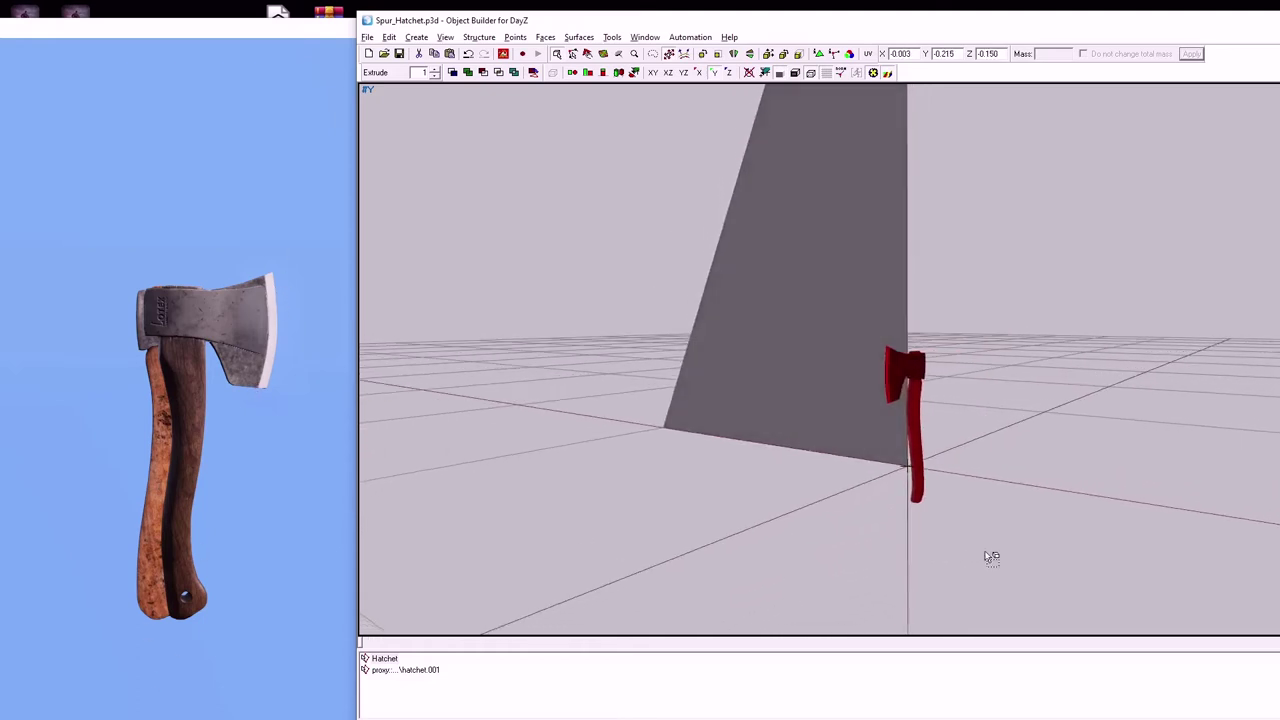
{"action": "right_click_drag", "start_coordinate": [991, 557], "coordinate": [966, 560]}
{"action": "key", "text": "z"}
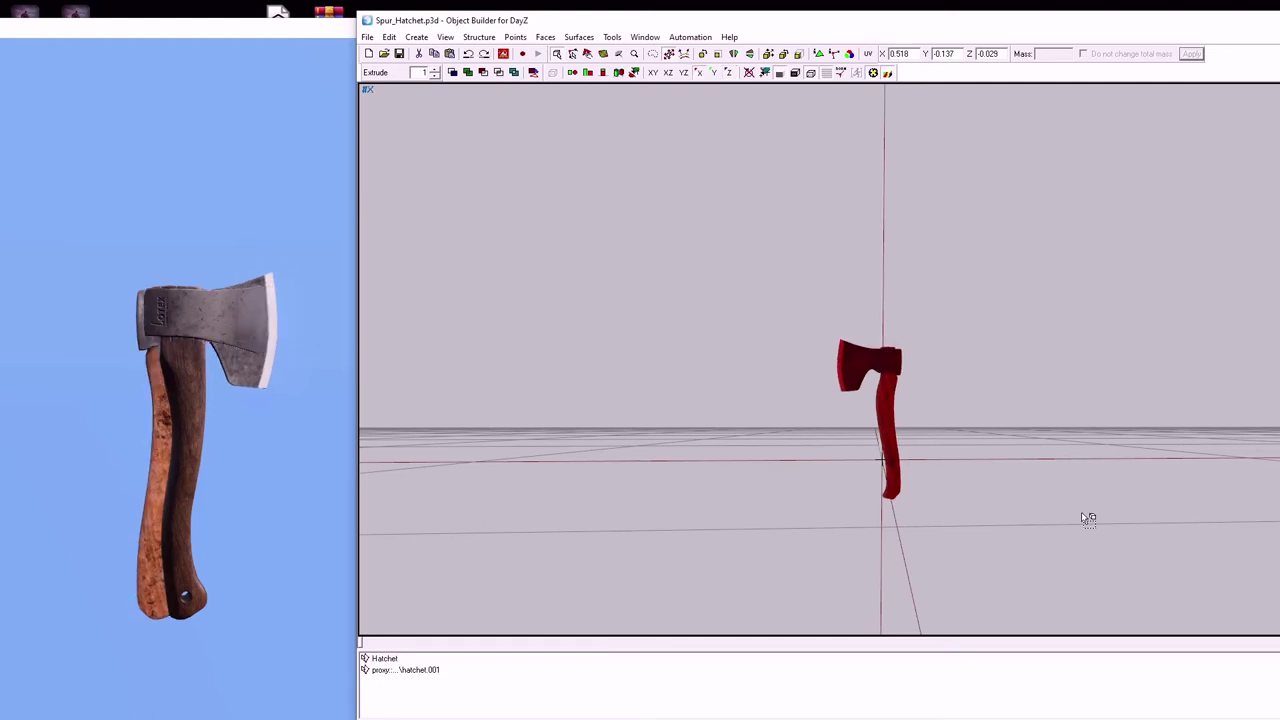
{"action": "right_click_drag", "start_coordinate": [1080, 513], "coordinate": [1074, 512]}
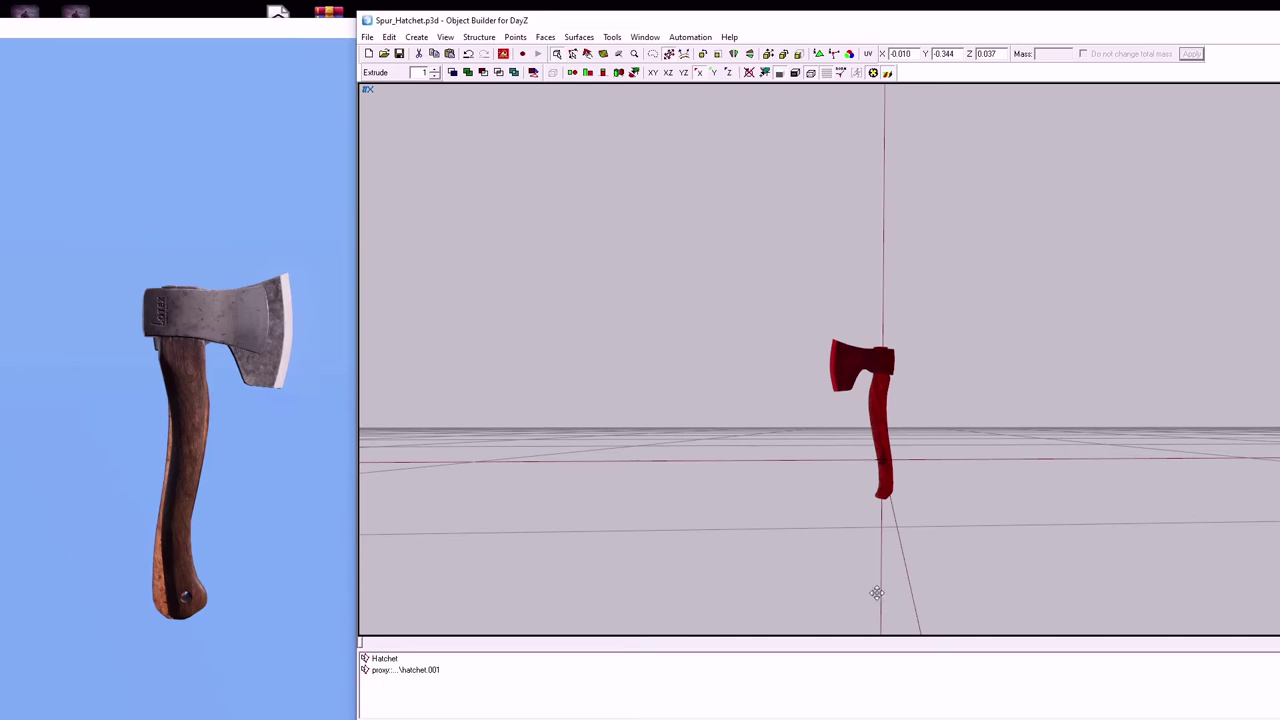
{"action": "left_click_drag", "start_coordinate": [877, 593], "coordinate": [870, 593], "text": "shift"}
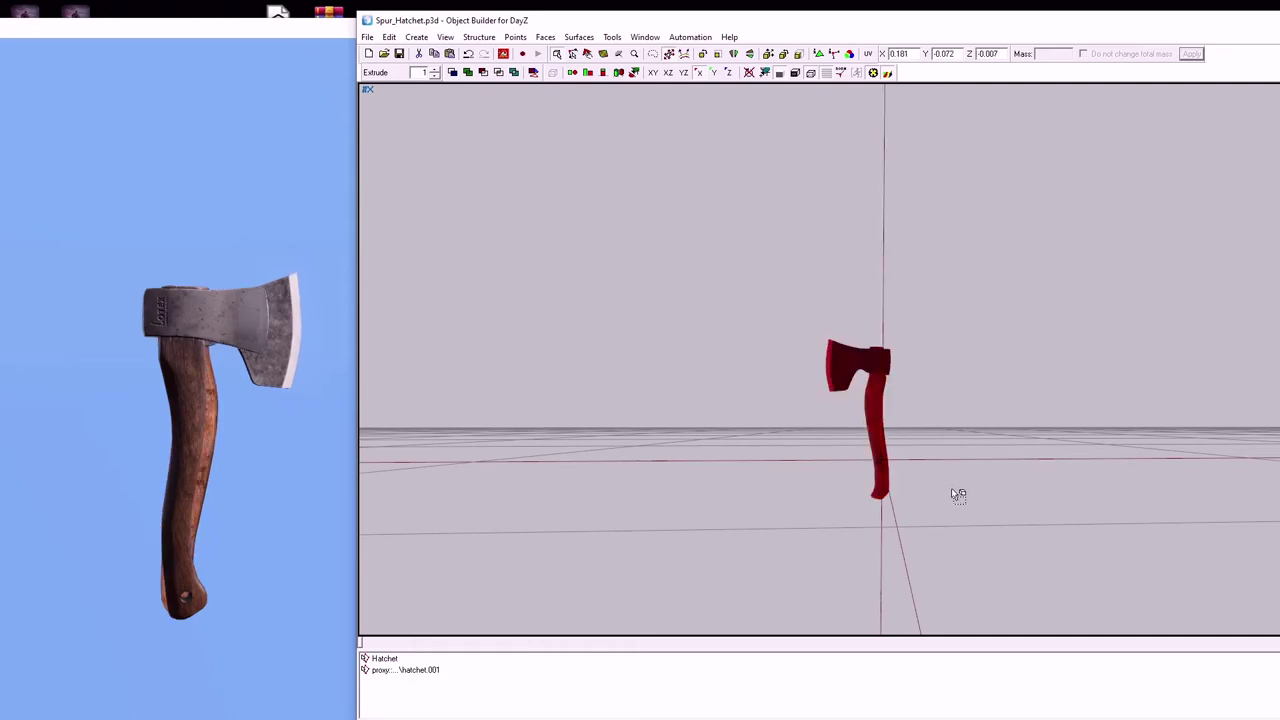
{"action": "key", "text": "KP_5"}
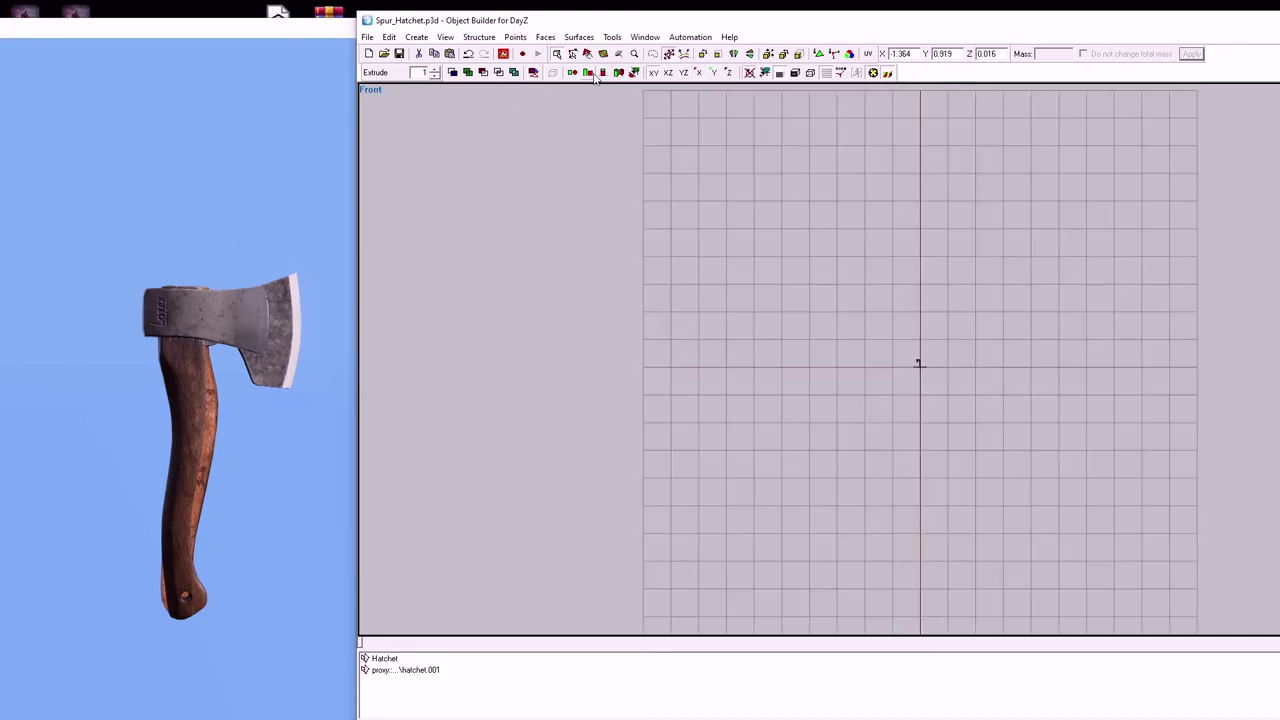